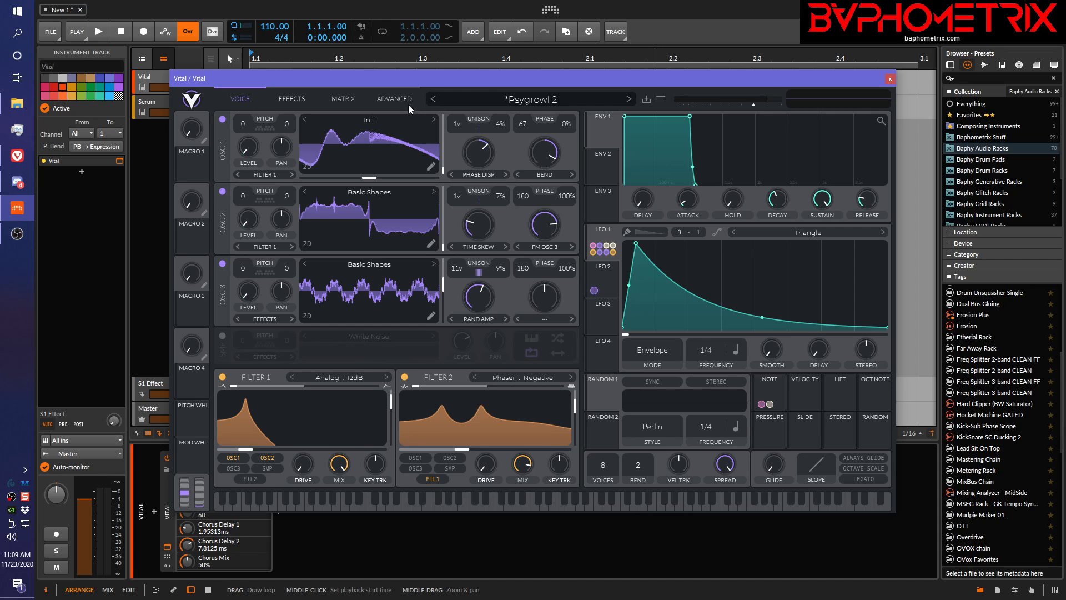
Review Vital's browsers for oscillator 1 wavetables, presets and LFO shapes, closing each one again.
click(371, 120)
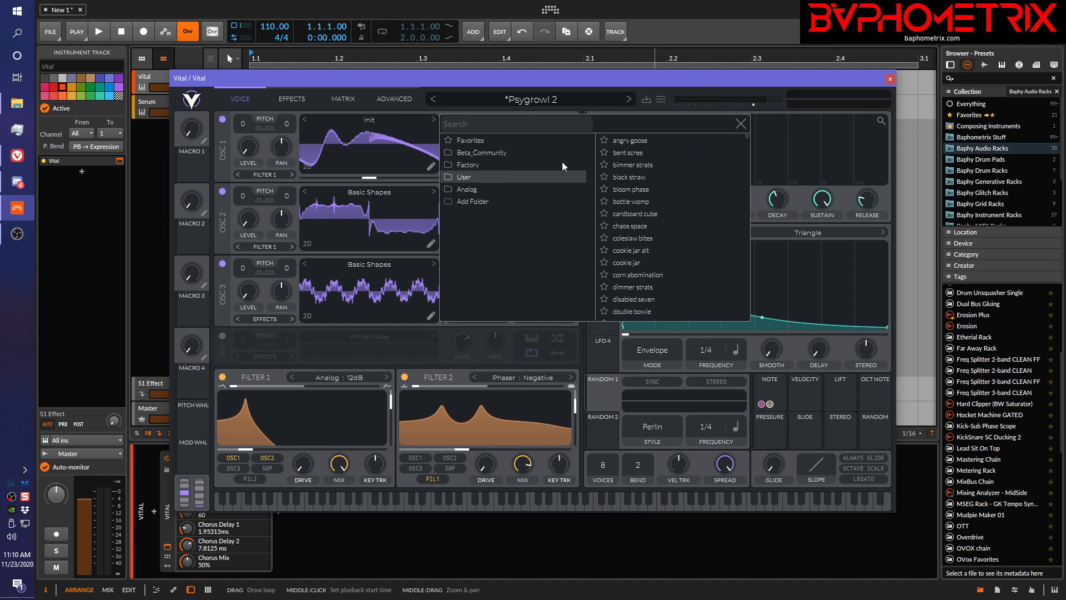
click(371, 120)
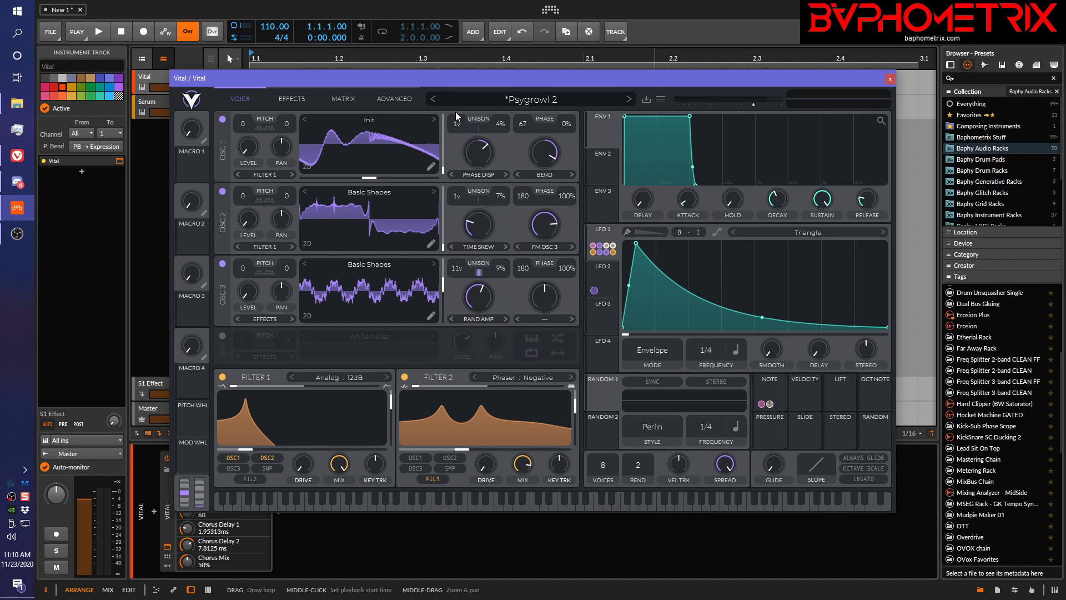
click(538, 98)
click(538, 97)
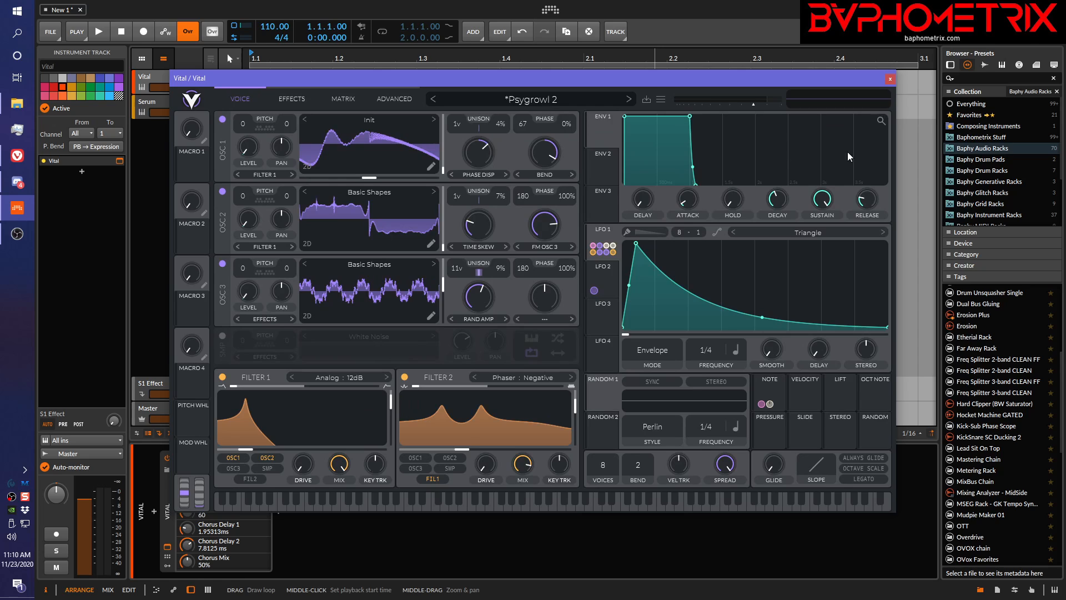
click(812, 232)
click(812, 233)
Enable Vital's sample oscillator and view its list of noise samples, keeping White Noise.
click(223, 335)
click(360, 333)
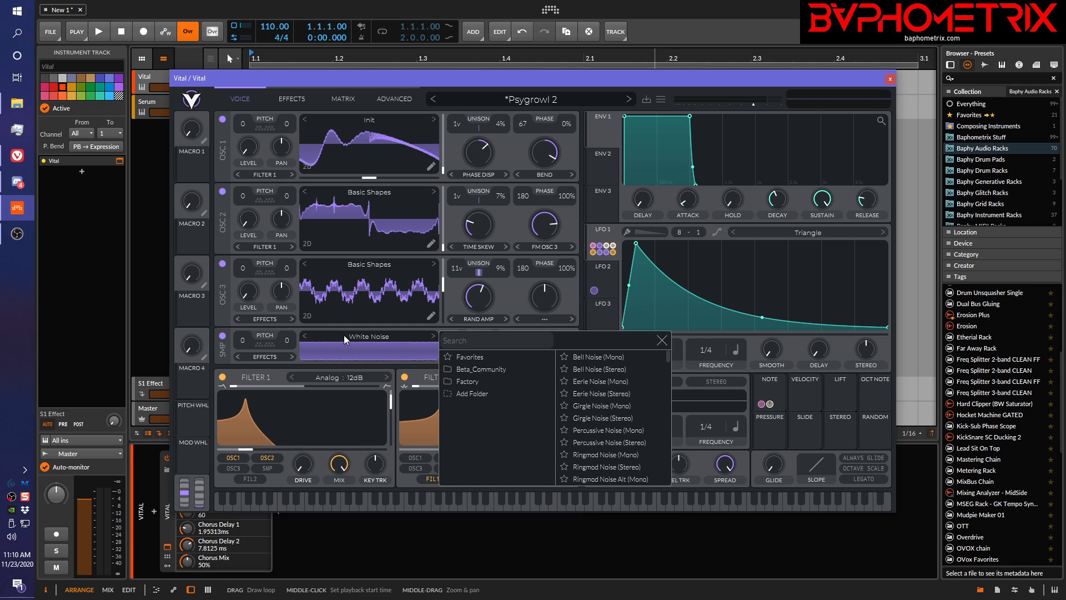
click(344, 335)
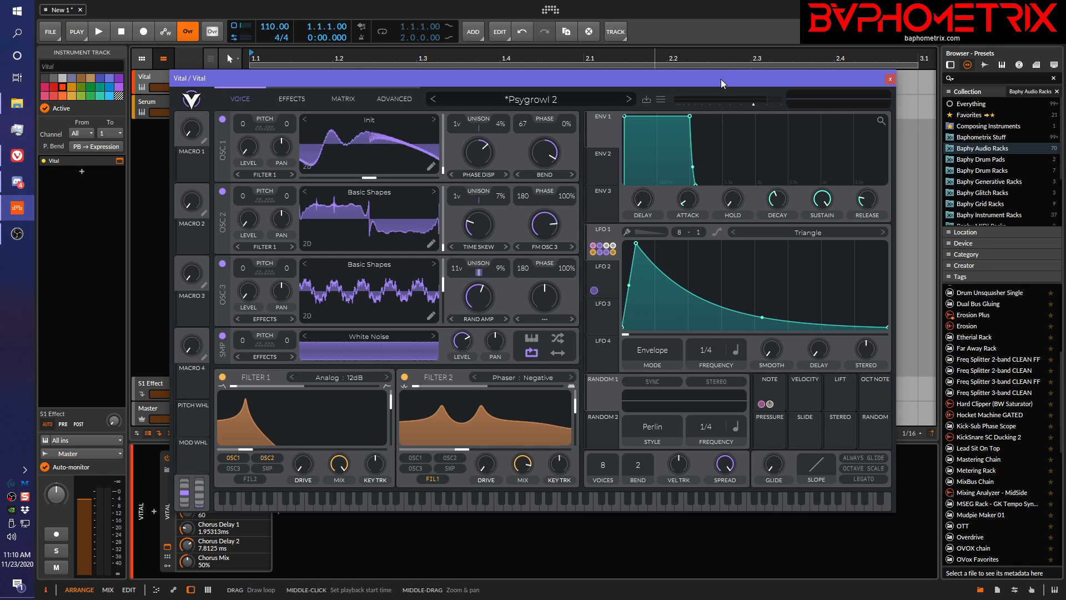
Switch to Vivaldi, view the YouTube videos "My Top 10 Features in The New Vital Synthesizer" and "5 Tips and Tricks with Vital", and return to Bitwig Studio.
click(25, 158)
click(315, 46)
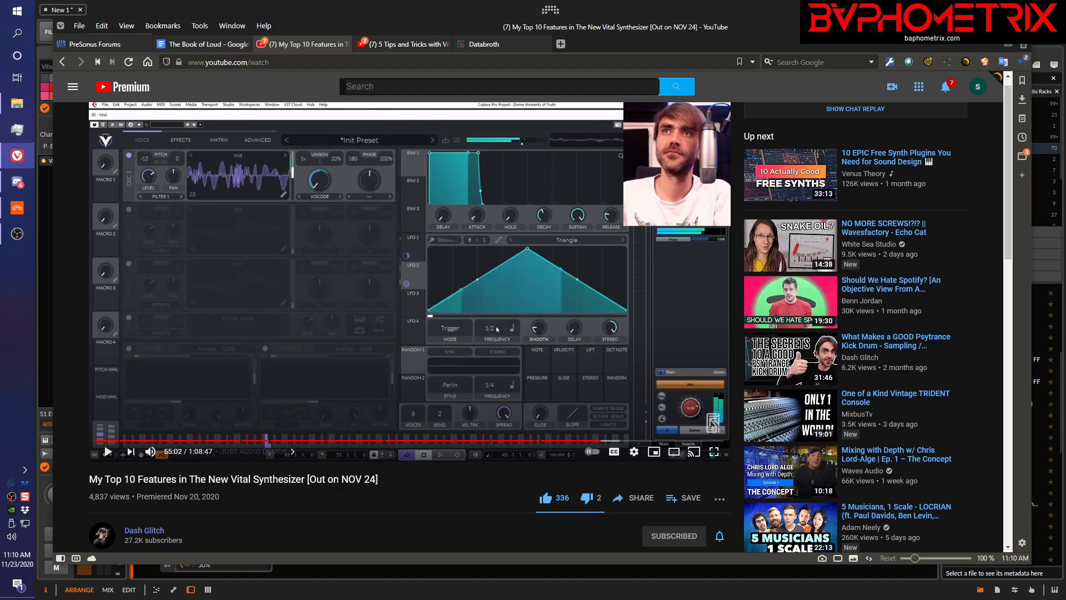
click(402, 44)
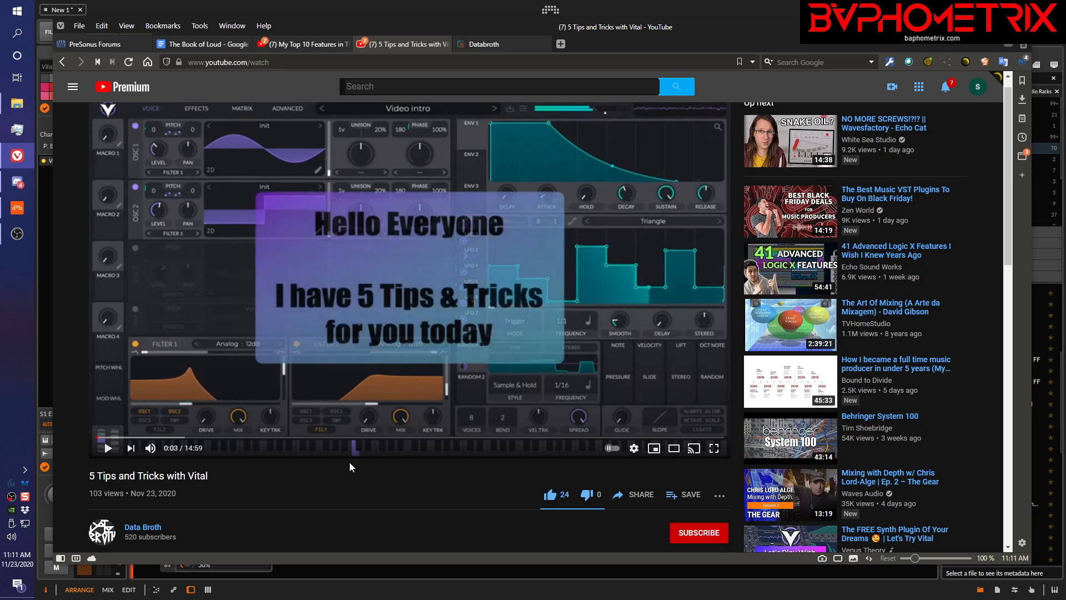
click(414, 8)
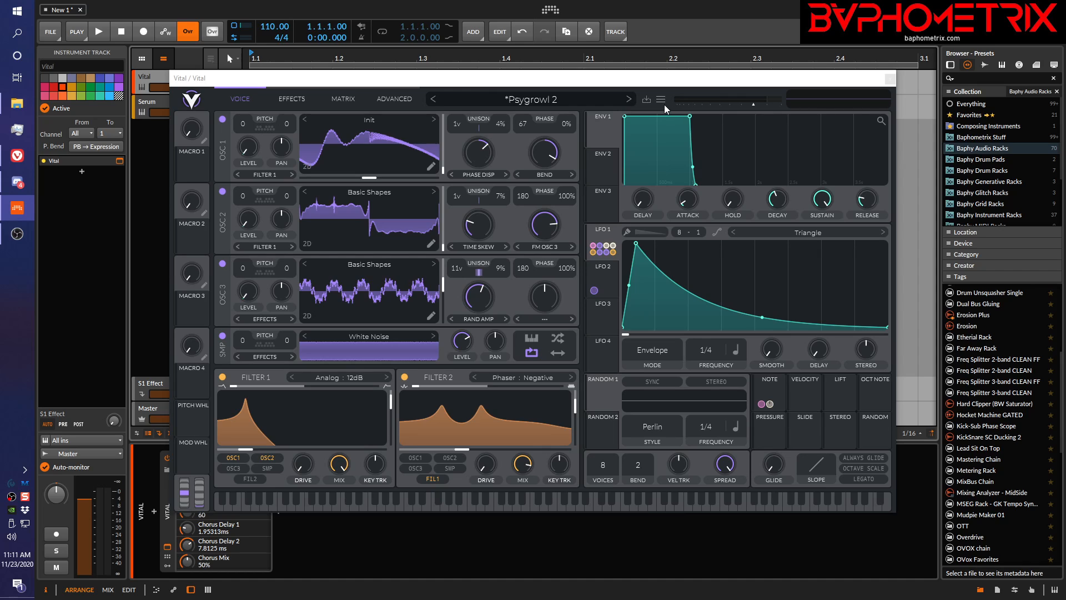
Close the Vital plugin window and open the Serum plugin window from the Serum track.
click(891, 78)
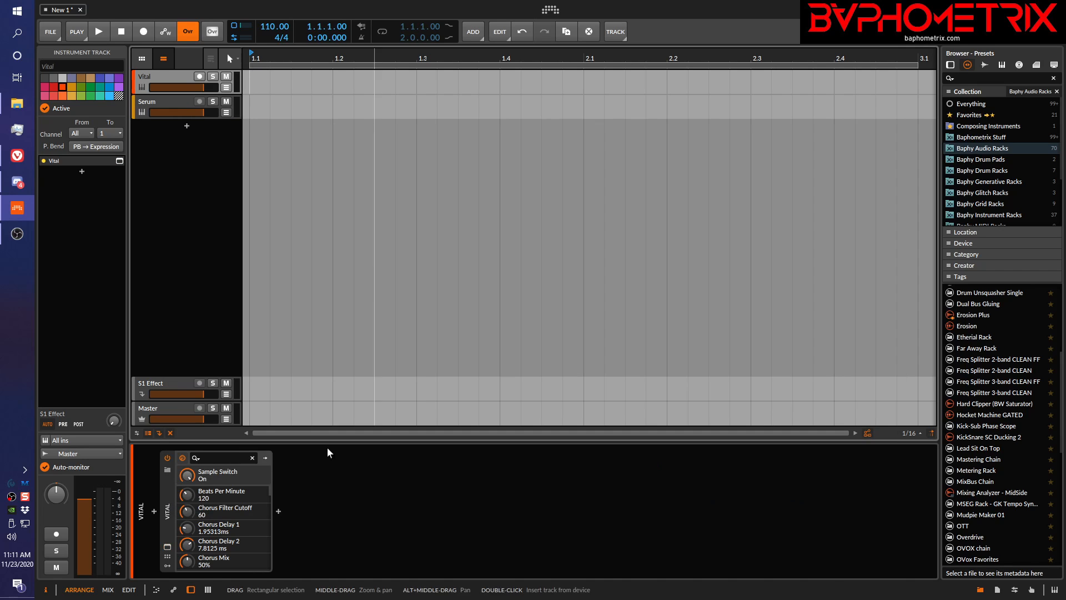
click(159, 101)
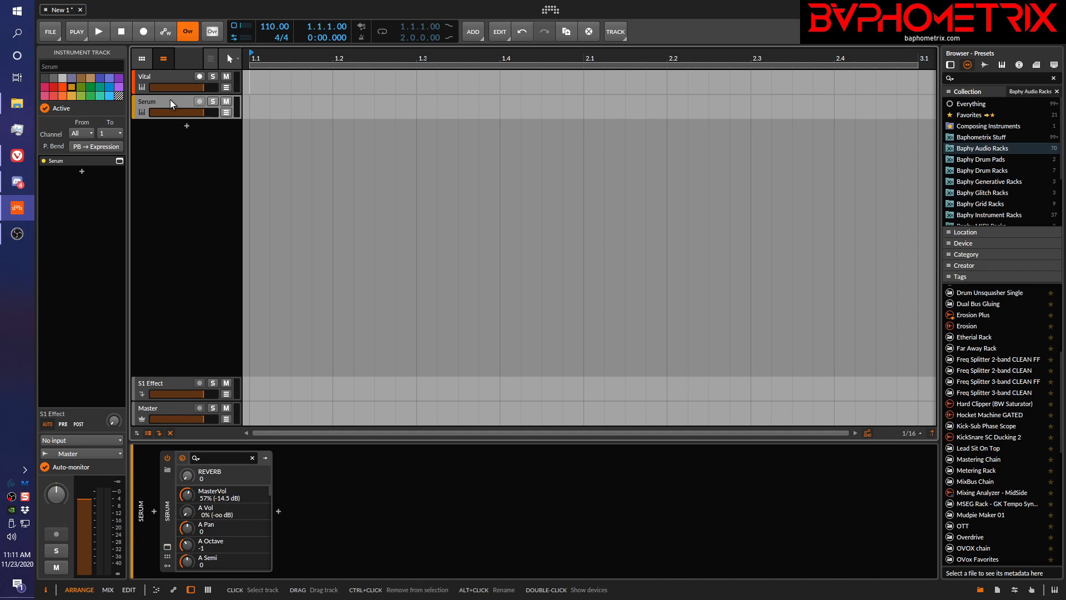
click(168, 547)
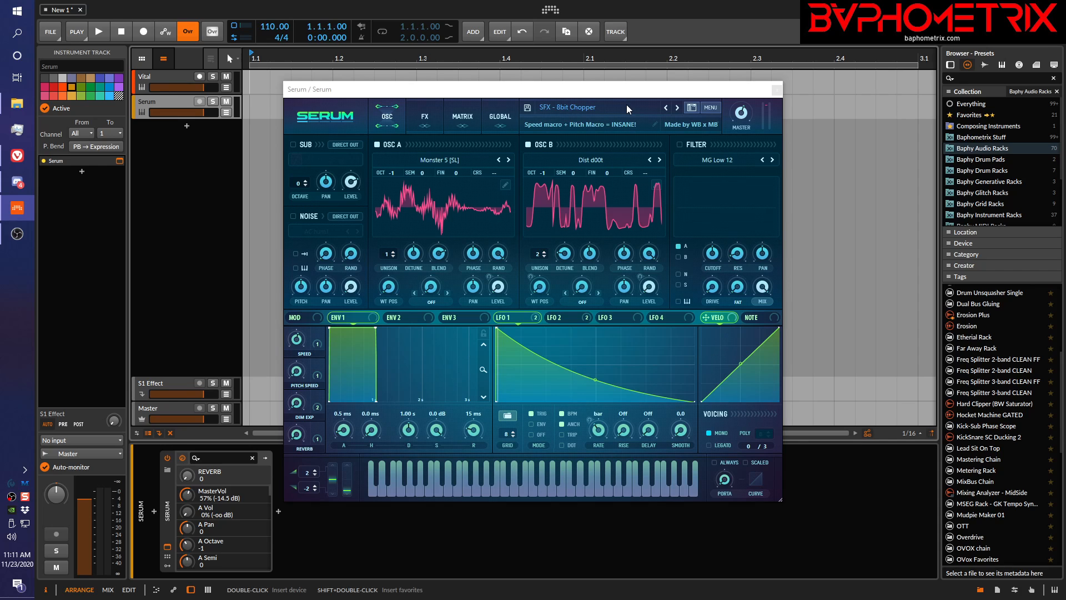
Review Serum's preset folder list and its full preset browser, leaving the SFX - 8bit Chopper preset loaded.
click(592, 109)
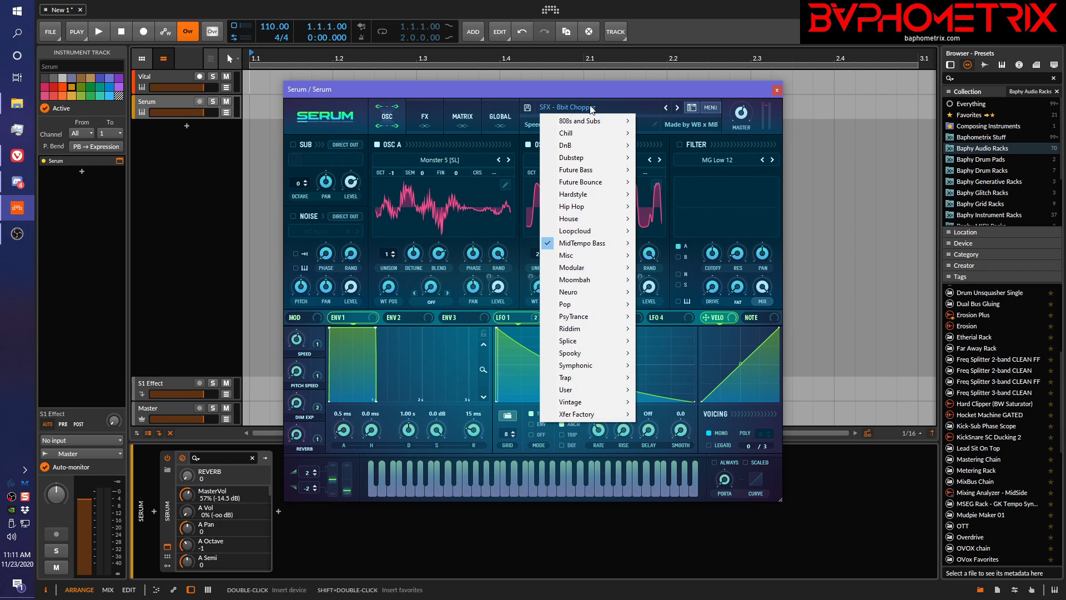
click(594, 97)
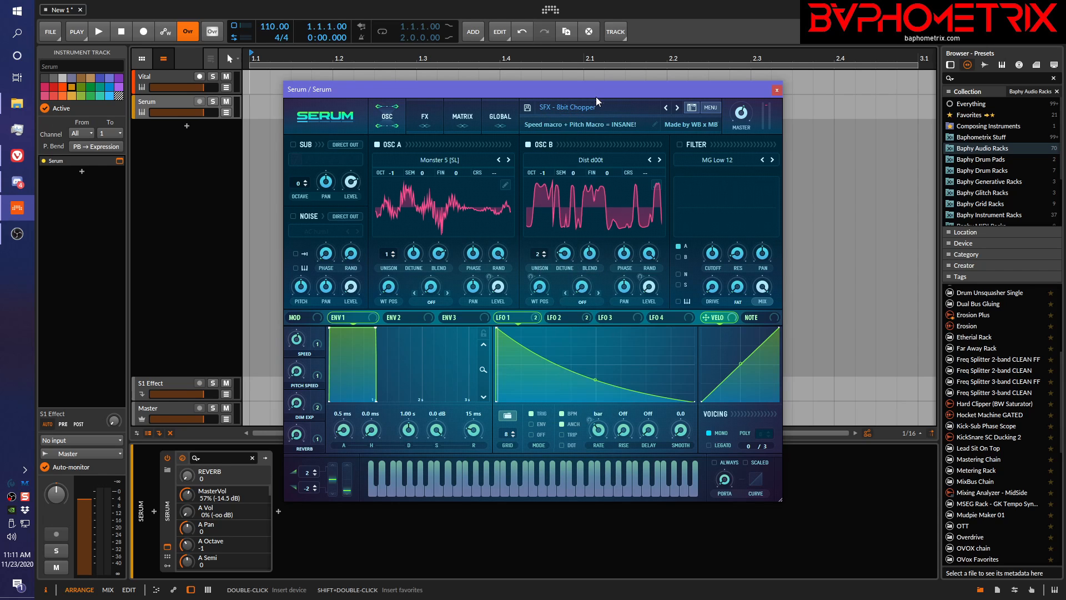
click(691, 109)
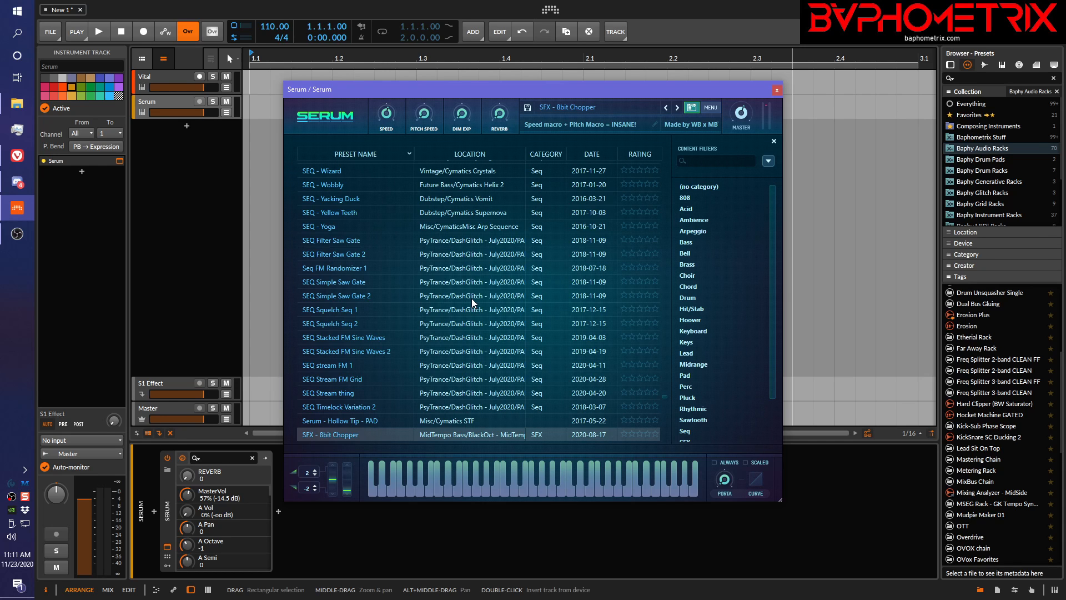
scroll(424, 244, down, 10)
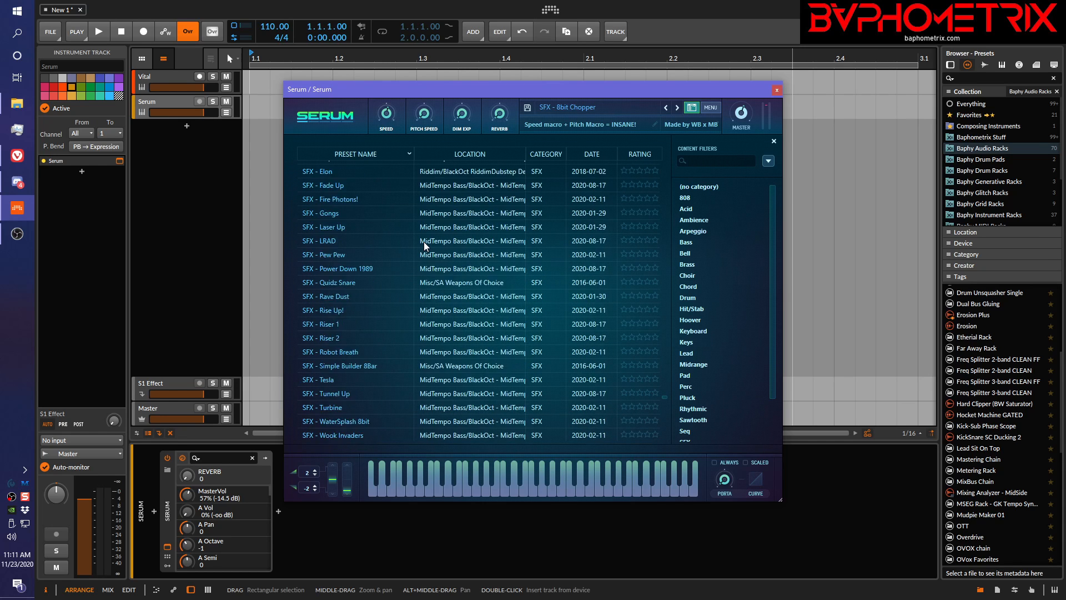
scroll(424, 244, up, 10)
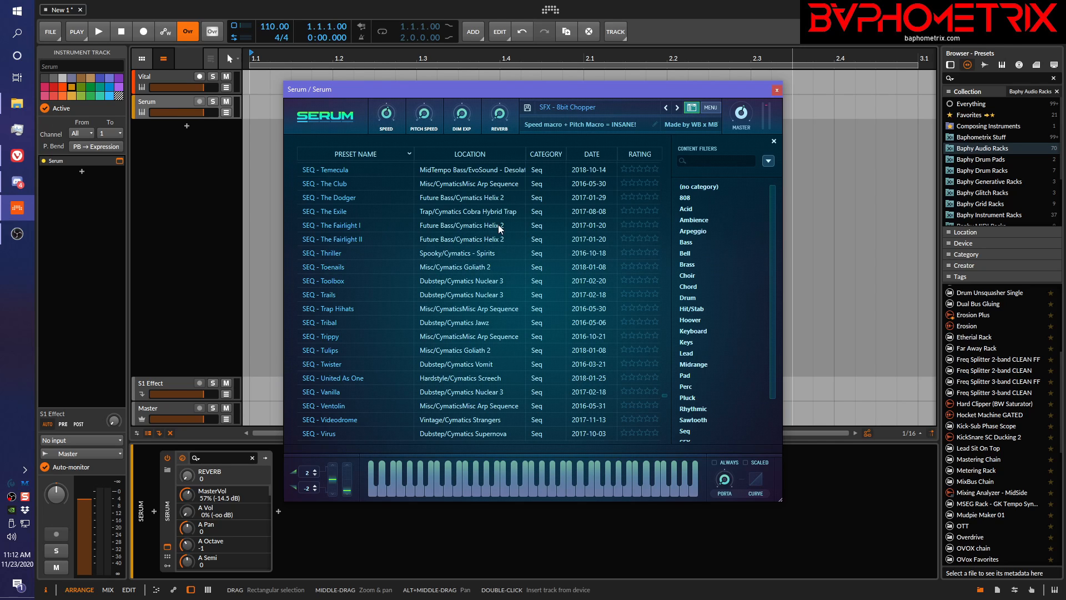
click(692, 109)
Load the preset BASS - Reece Witherspoon from Serum's MidTempo Bass folder, bank BlackOct - MidTempHybrid 1.
click(563, 112)
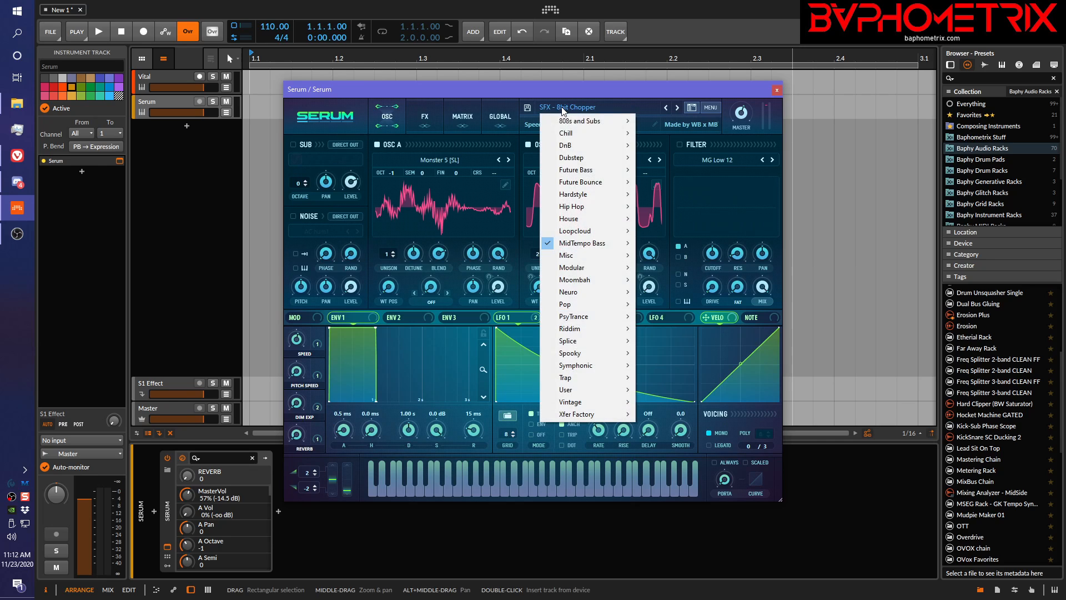
mouse_move(574, 148)
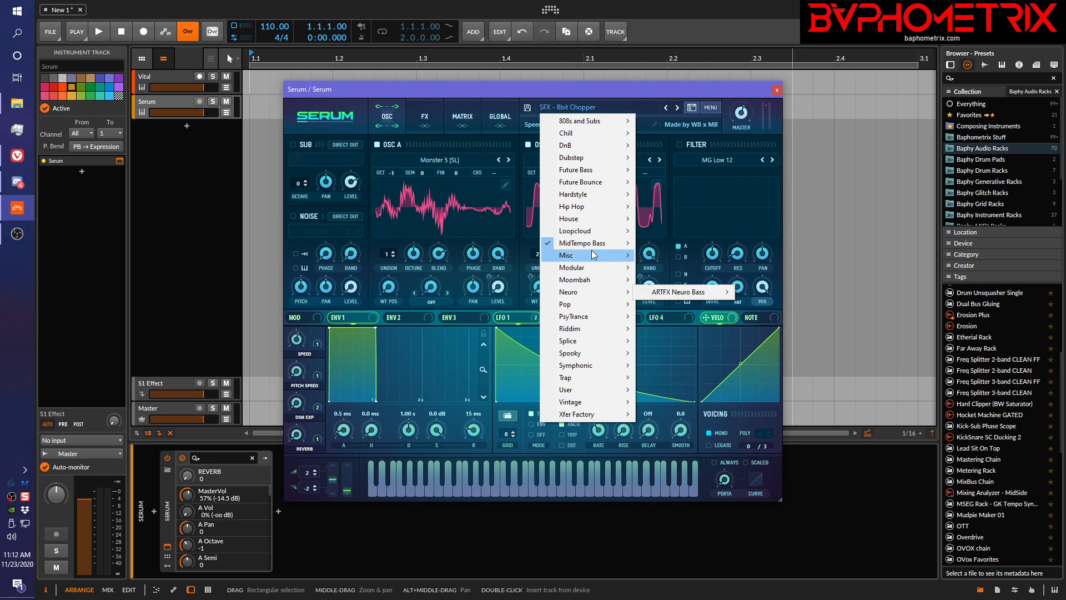
mouse_move(583, 243)
mouse_move(689, 246)
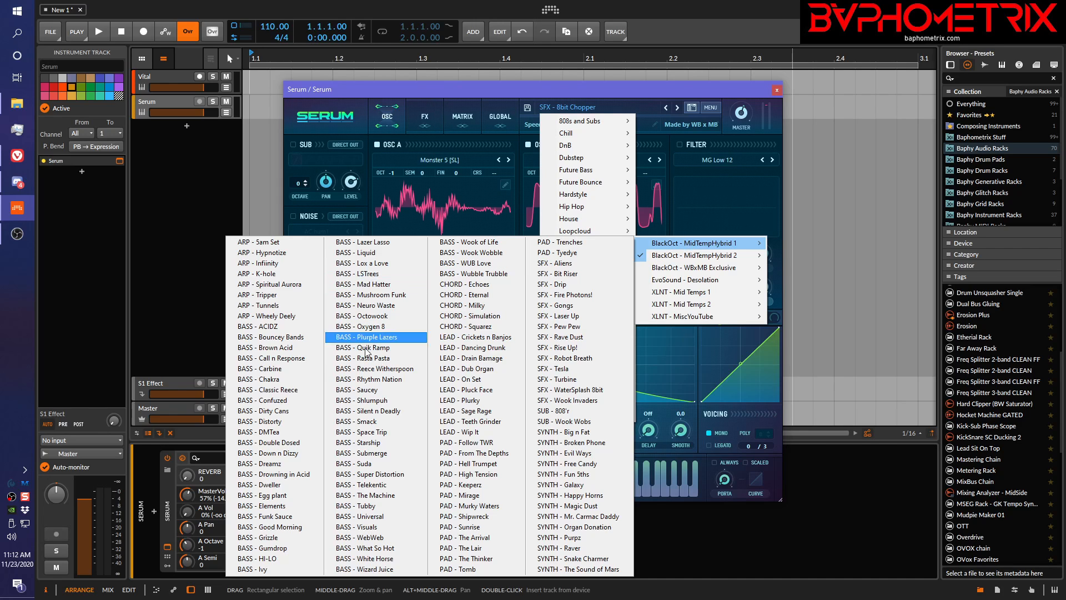
click(378, 369)
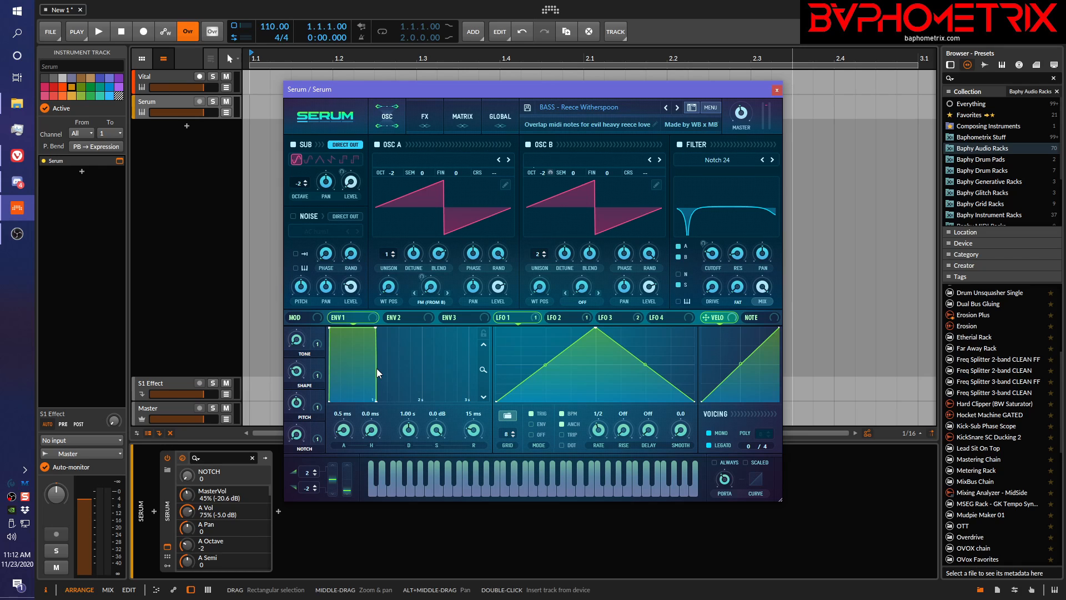
Step through the neighbouring Serum presets, forward to BASS - Saucey and back to BASS - Quik Ramp, and check the bank's preset list.
click(678, 107)
click(678, 108)
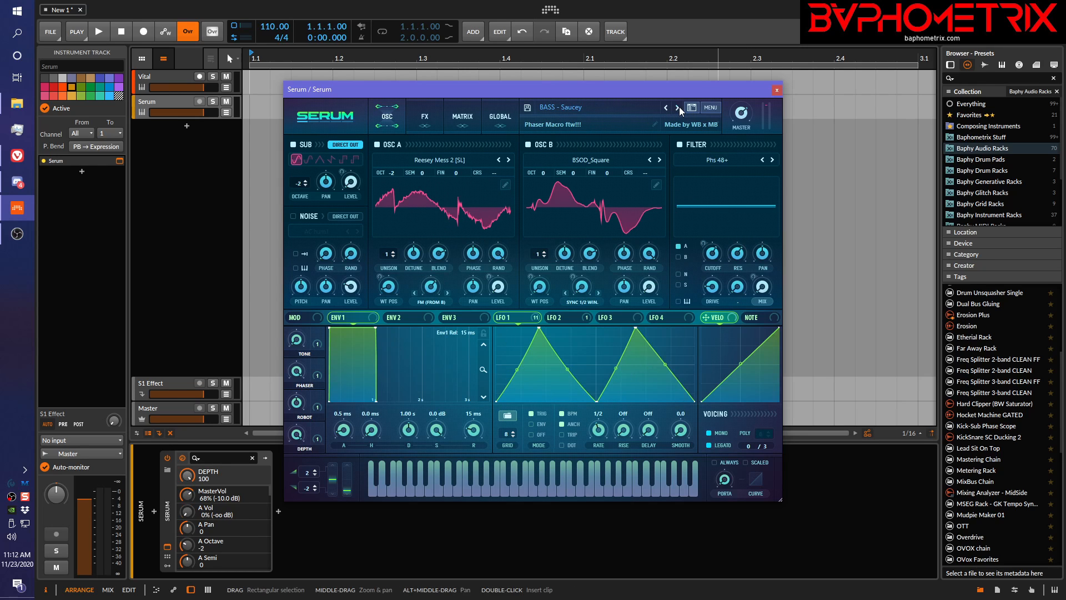
click(667, 108)
click(665, 109)
click(665, 109)
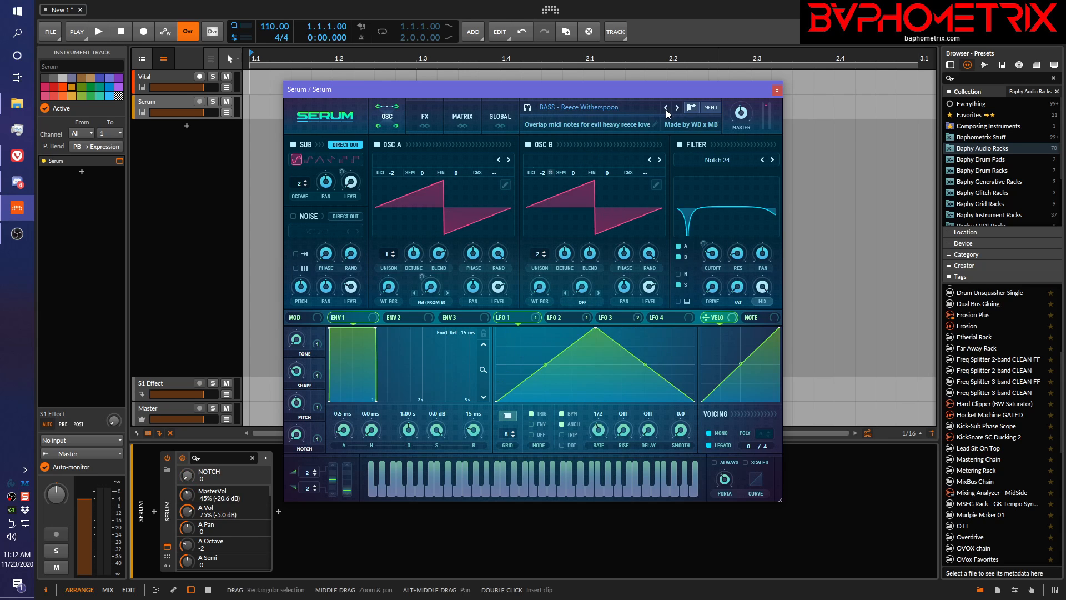
click(665, 109)
click(621, 108)
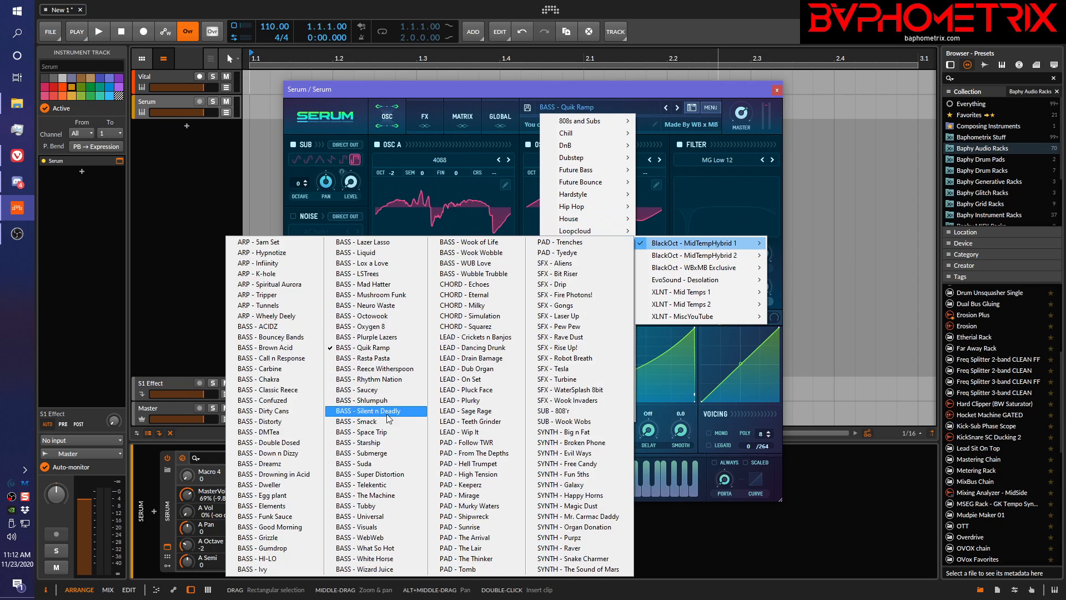
click(661, 95)
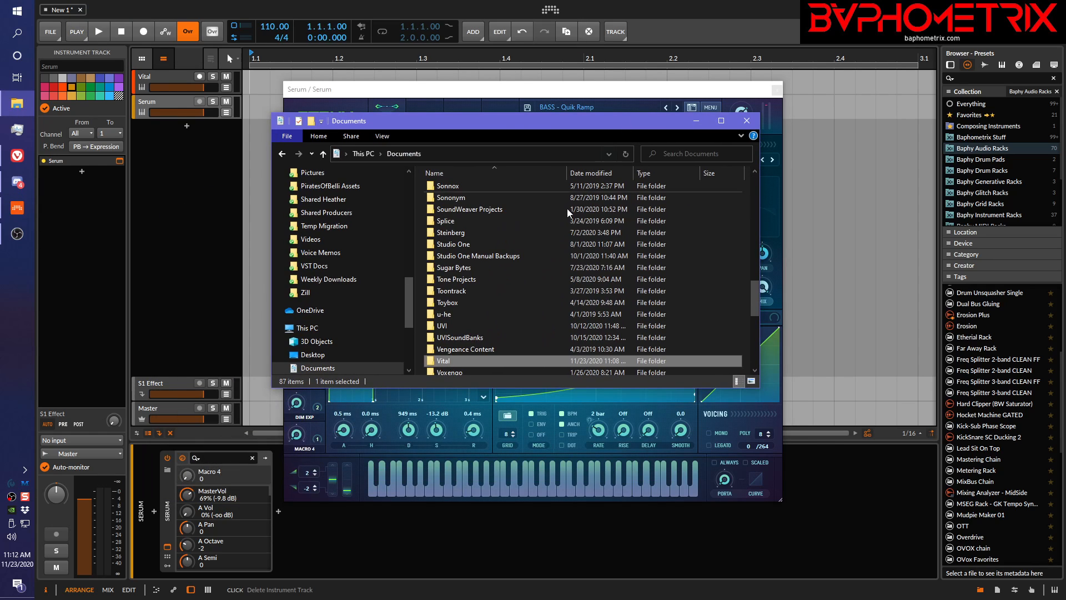
In File Explorer, go from Documents through Xfer and Serum Presets to the Presets folder.
scroll(472, 291, down, 2)
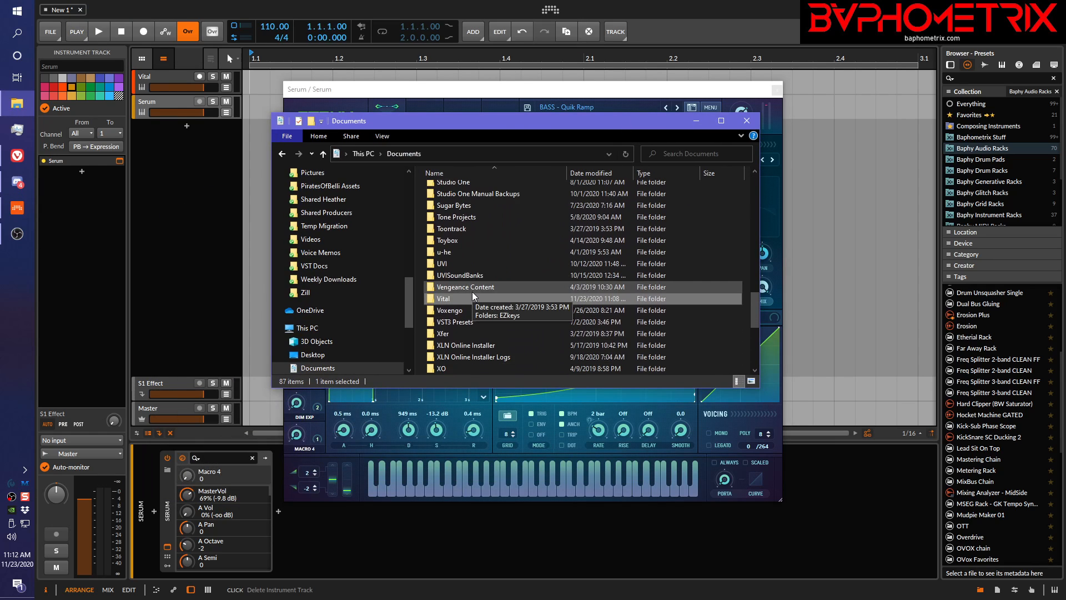
double_click(431, 335)
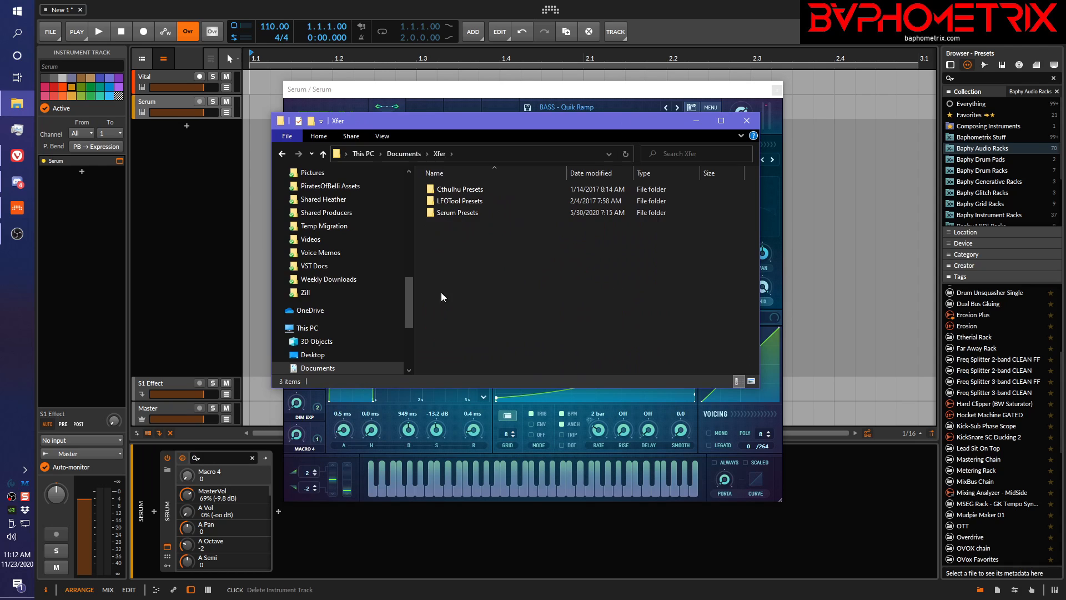
double_click(436, 212)
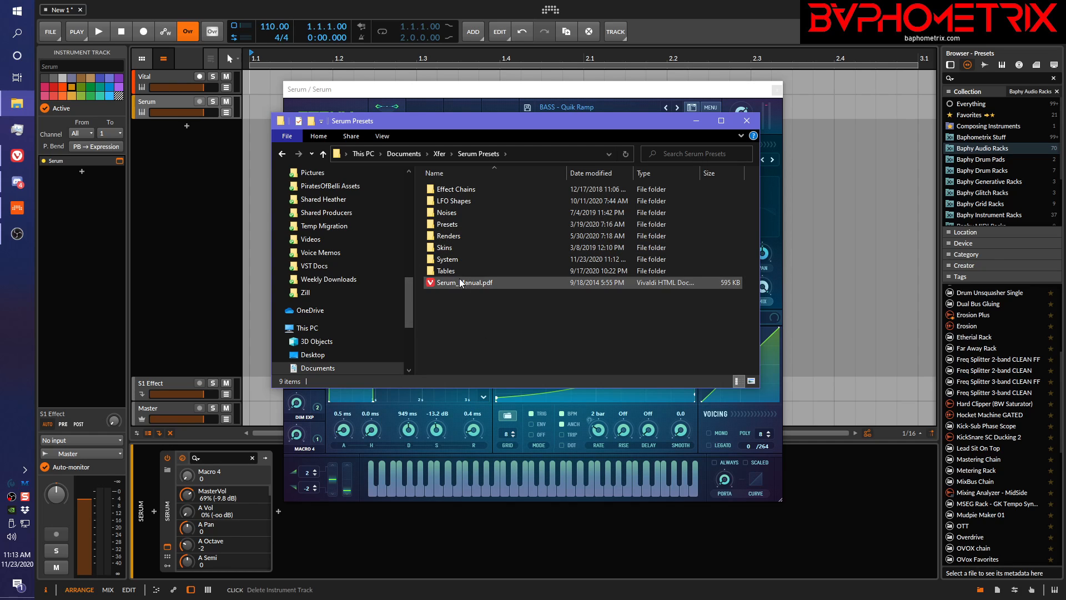
double_click(446, 225)
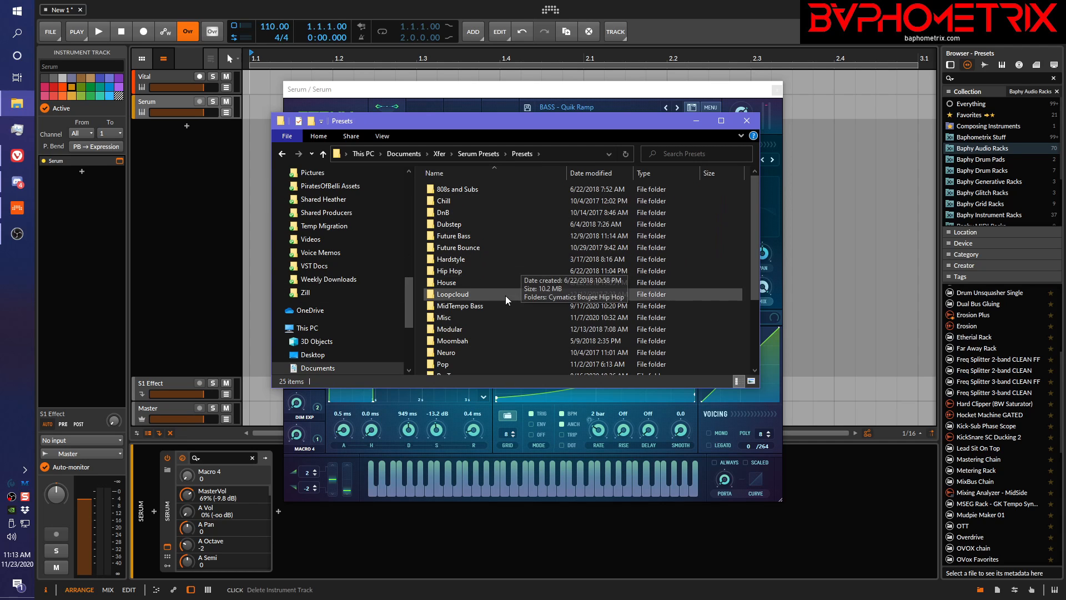
Look into the Tables, Noises and LFO Shapes folders of Serum Presets, returning to the parent folder each time.
click(487, 155)
double_click(434, 272)
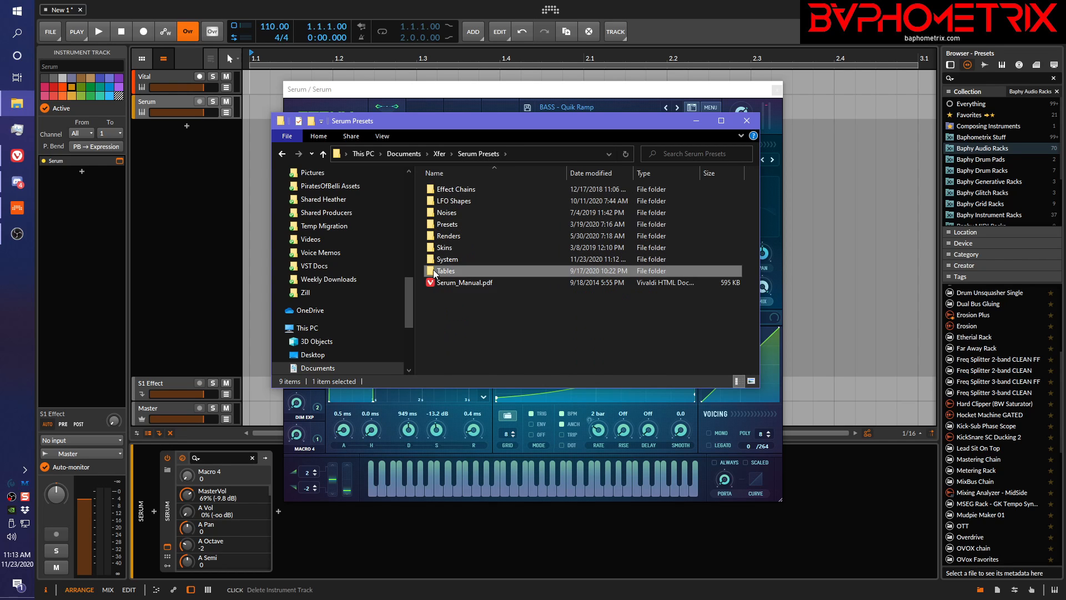
click(496, 155)
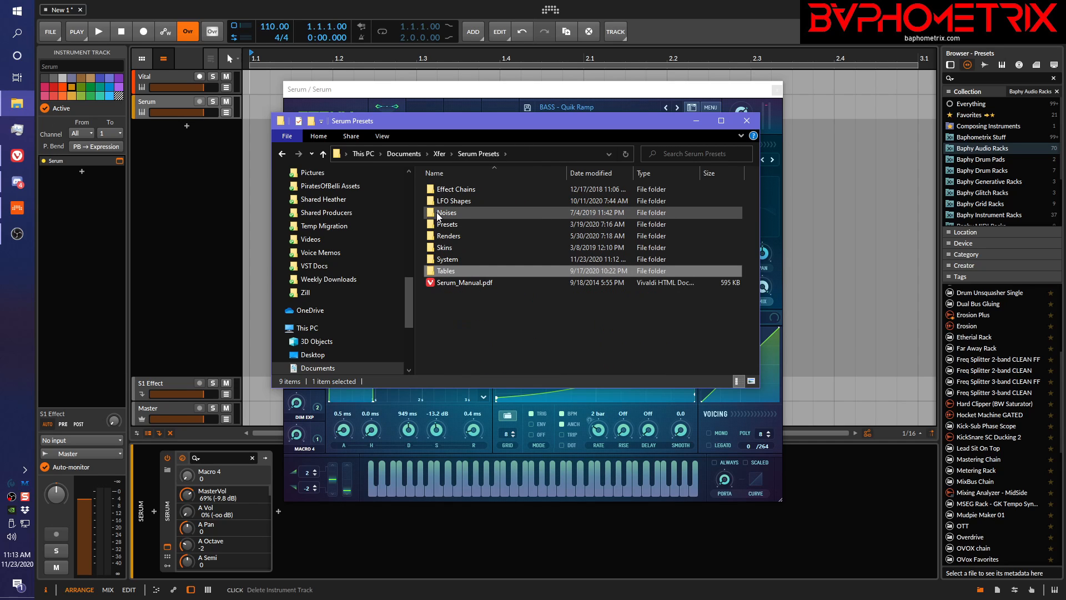
double_click(437, 212)
click(491, 155)
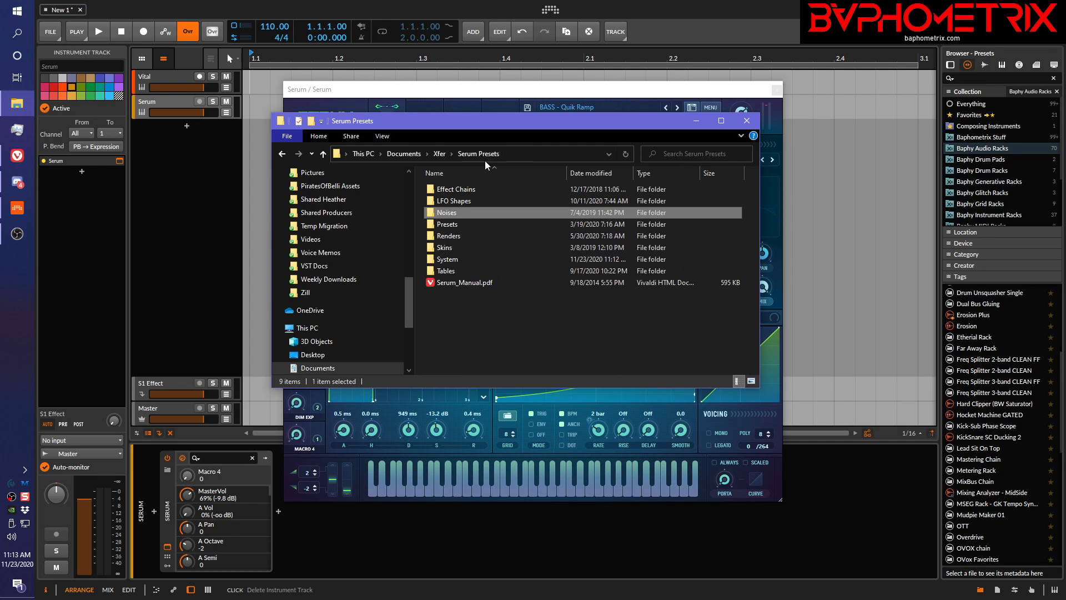
double_click(429, 202)
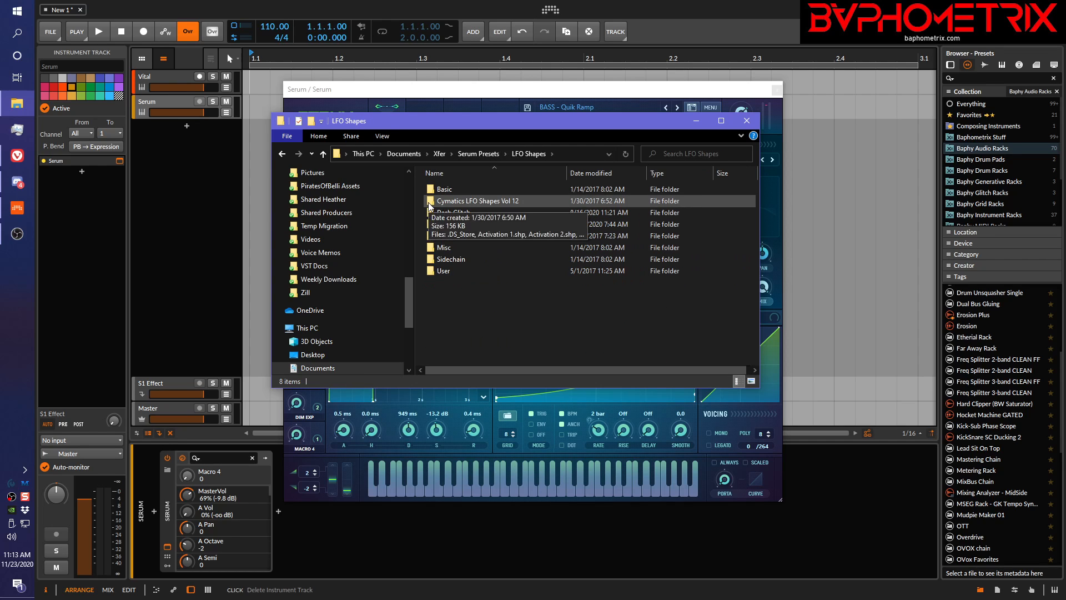
click(479, 154)
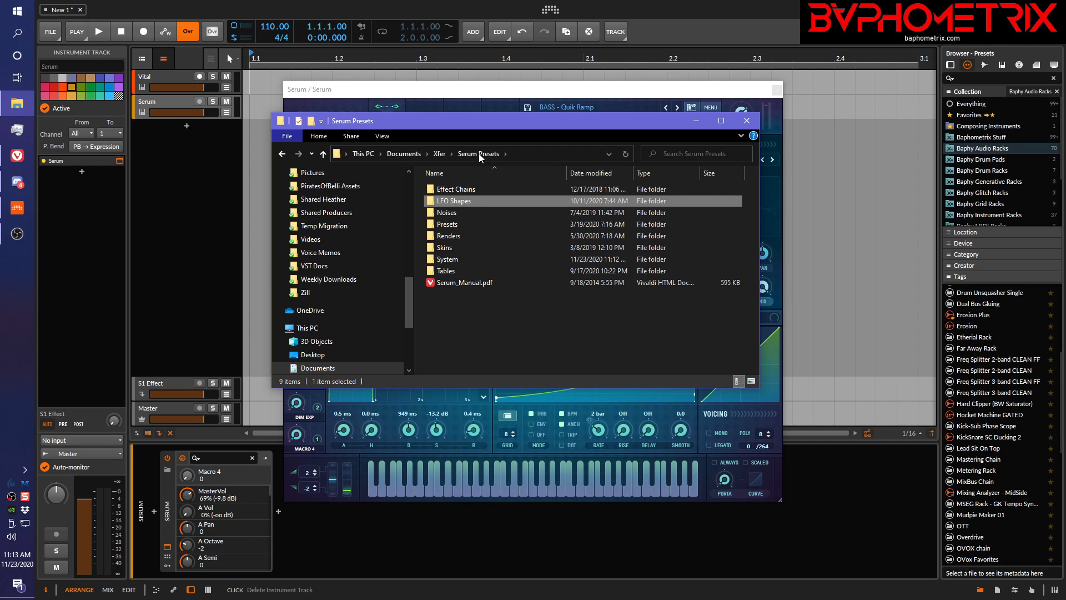
Move the File Explorer window aside and bring the Serum plugin window back to the front.
drag(661, 122, 569, 128)
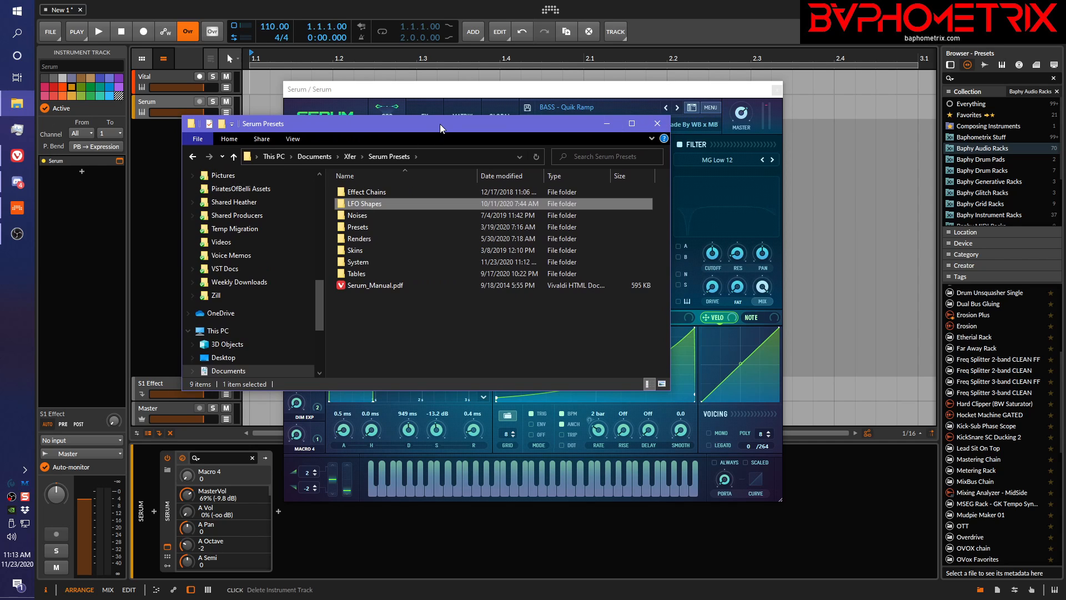
drag(440, 124, 425, 122)
click(502, 91)
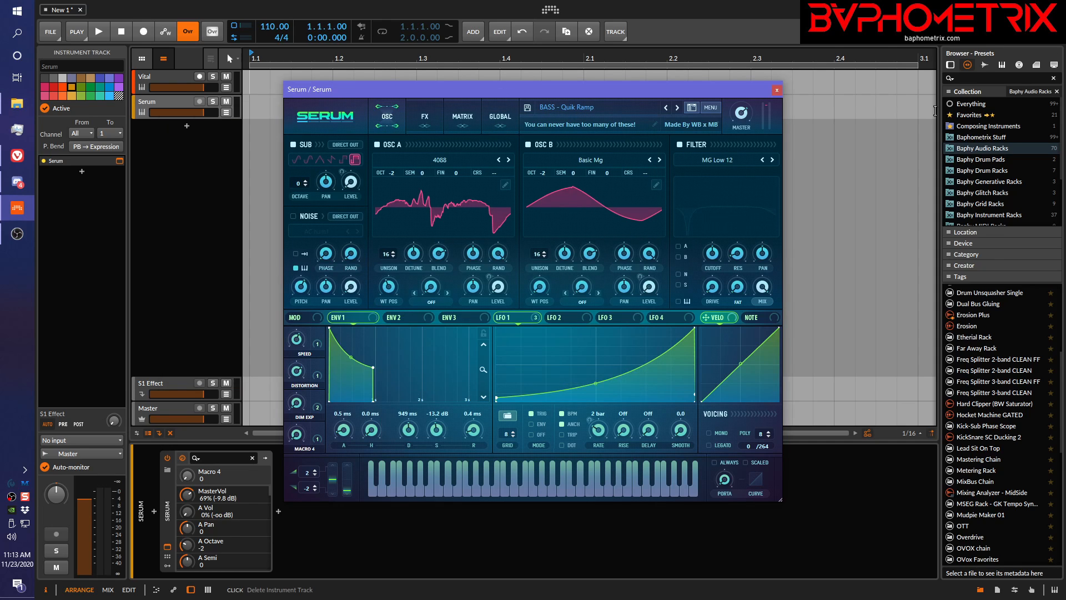
Close the Serum plugin window, open Vital from the Vital track, and bring up its preset browser.
click(777, 89)
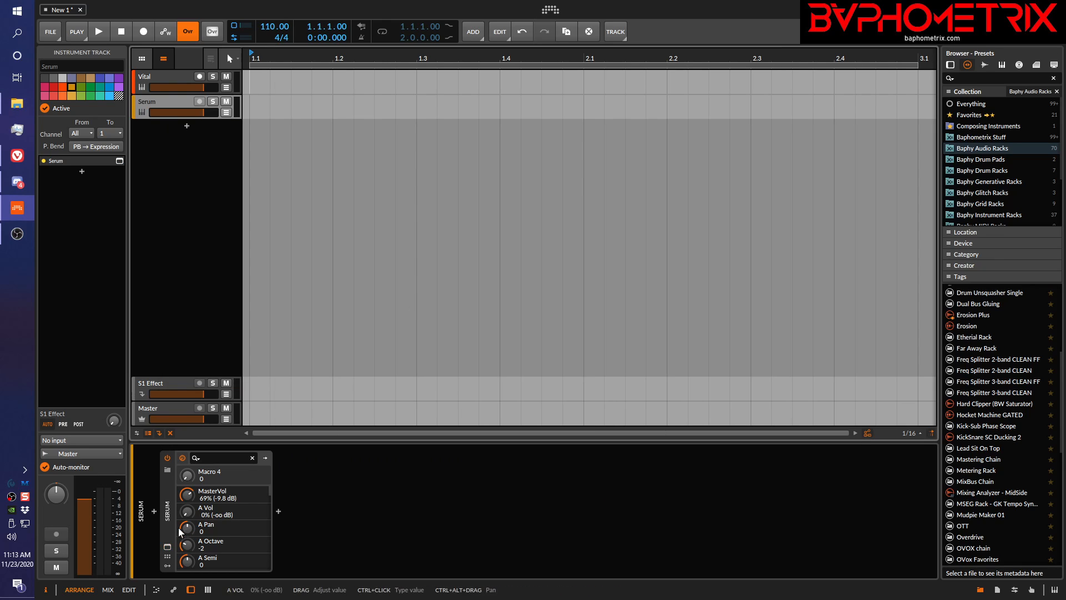
click(169, 81)
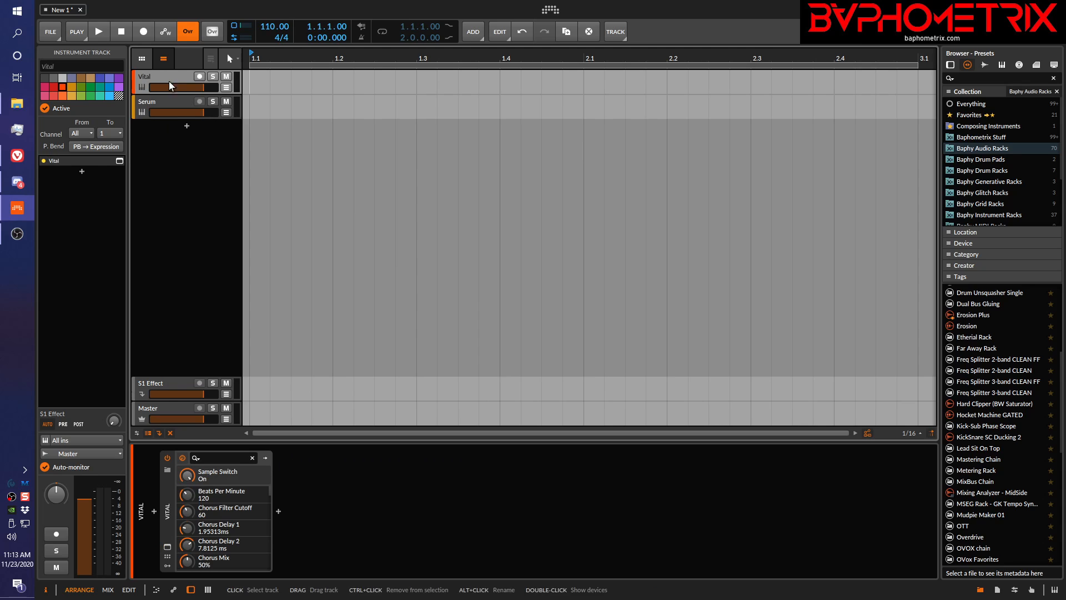
click(168, 547)
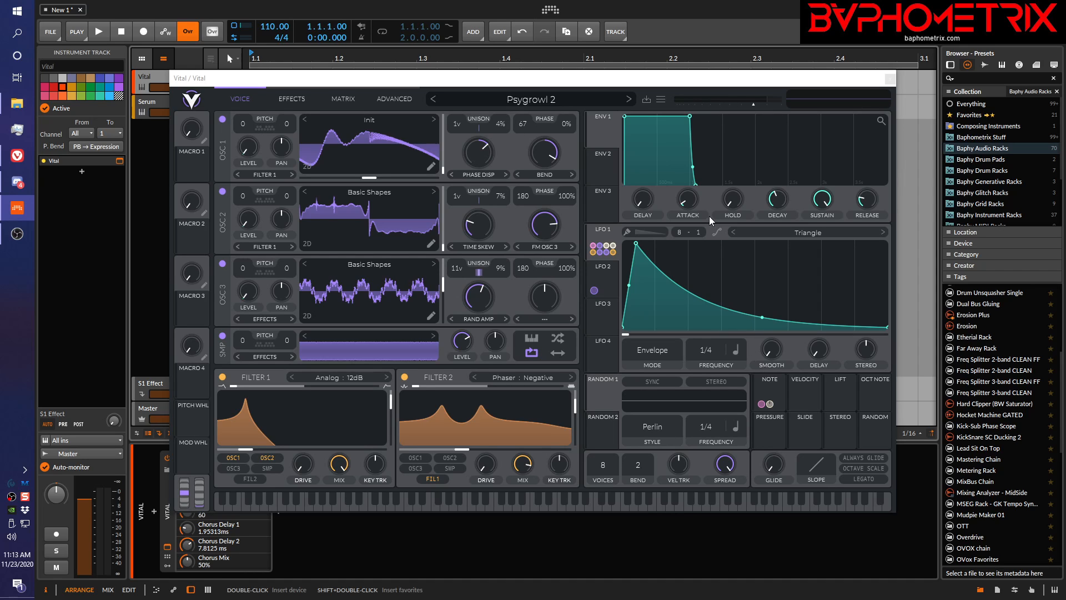
click(539, 101)
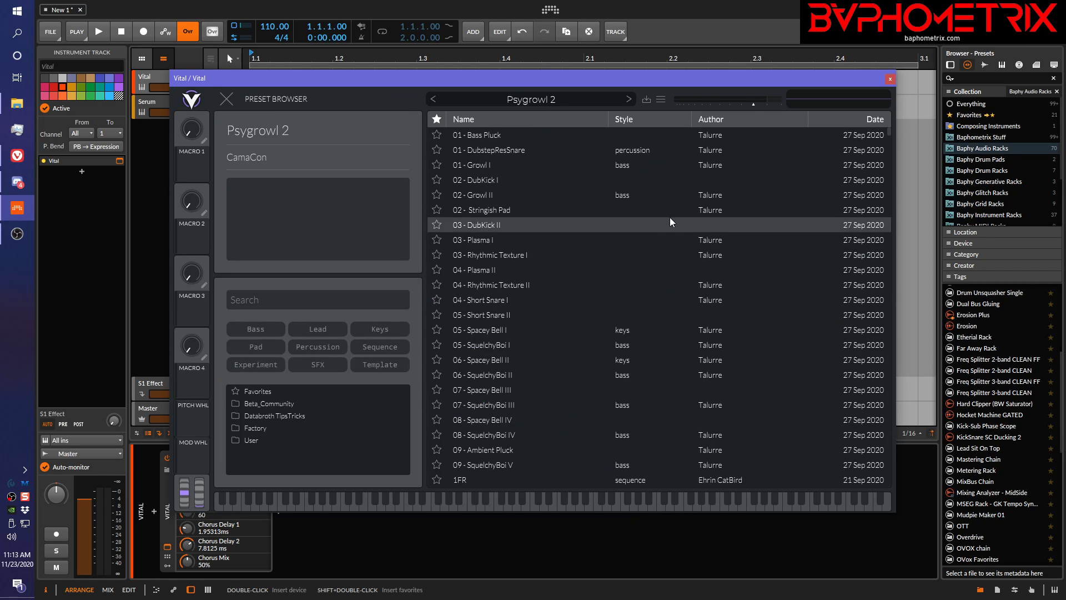
Filter the presets by the Bass, Percussion and Sequence styles, switching the Template style on and off again.
click(252, 330)
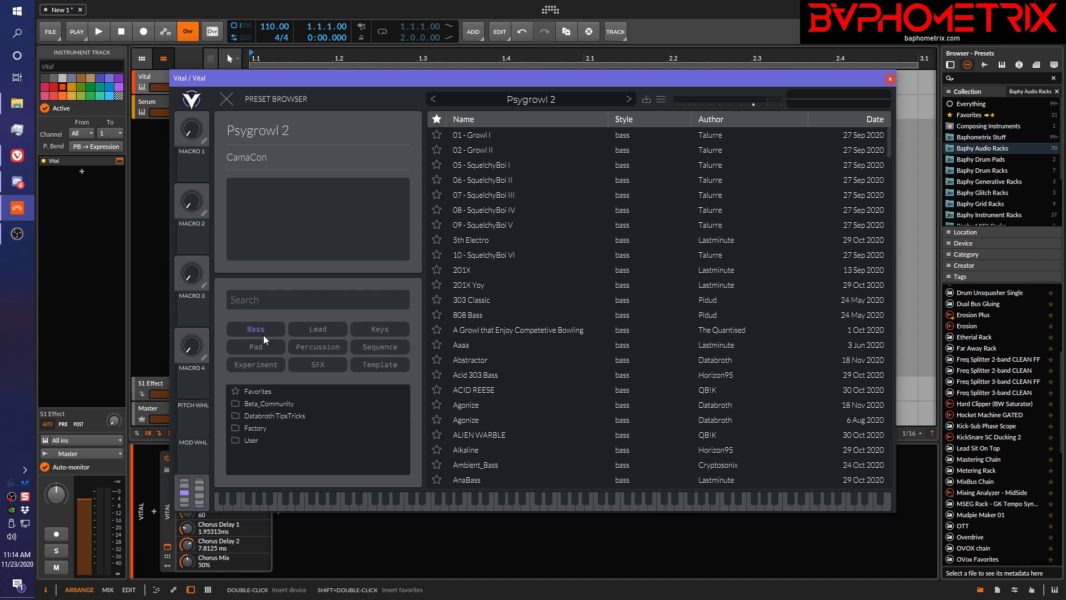
click(333, 346)
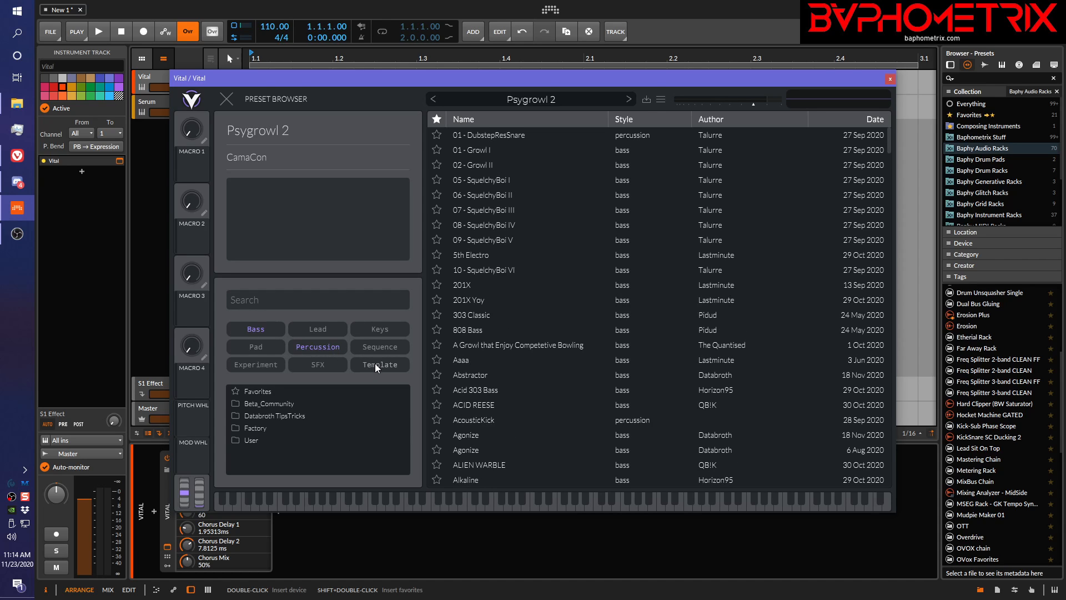
click(375, 365)
click(374, 362)
click(379, 343)
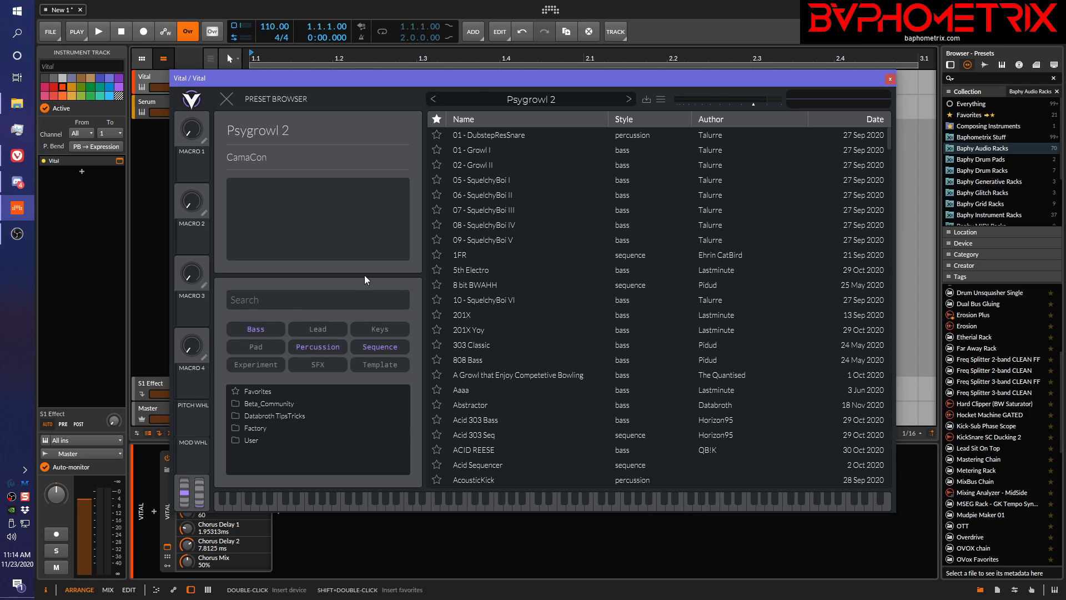
Try the presets 201X, 8 bit BWAHH, 08 - SquelchyBoi IV and 05 - SquelchyBoi I, and load BASS HOUSE V2.
click(469, 314)
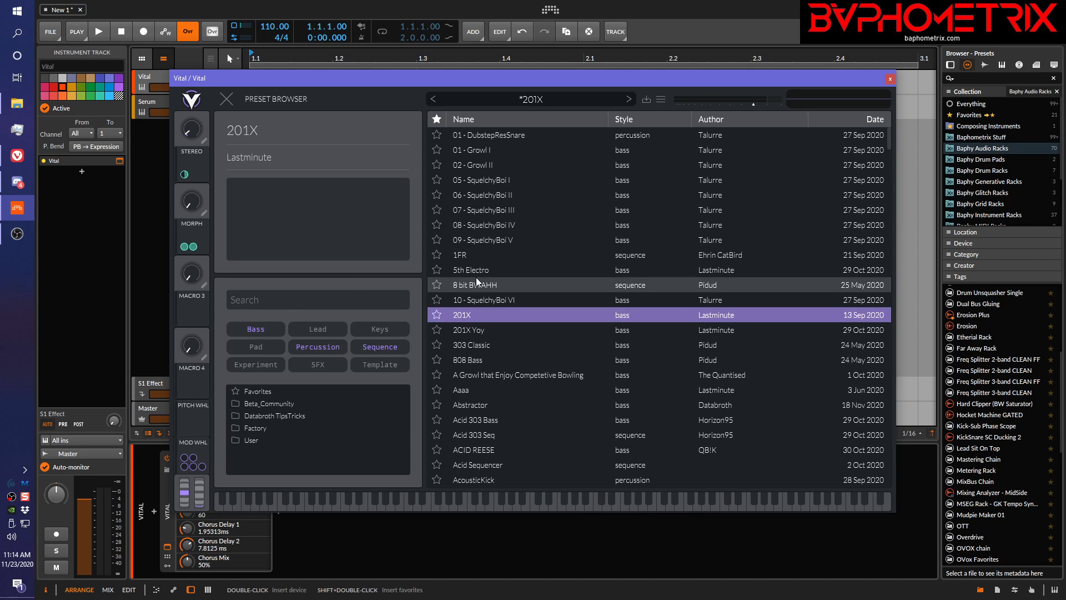
click(475, 282)
click(491, 225)
click(491, 179)
scroll(504, 289, down, 5)
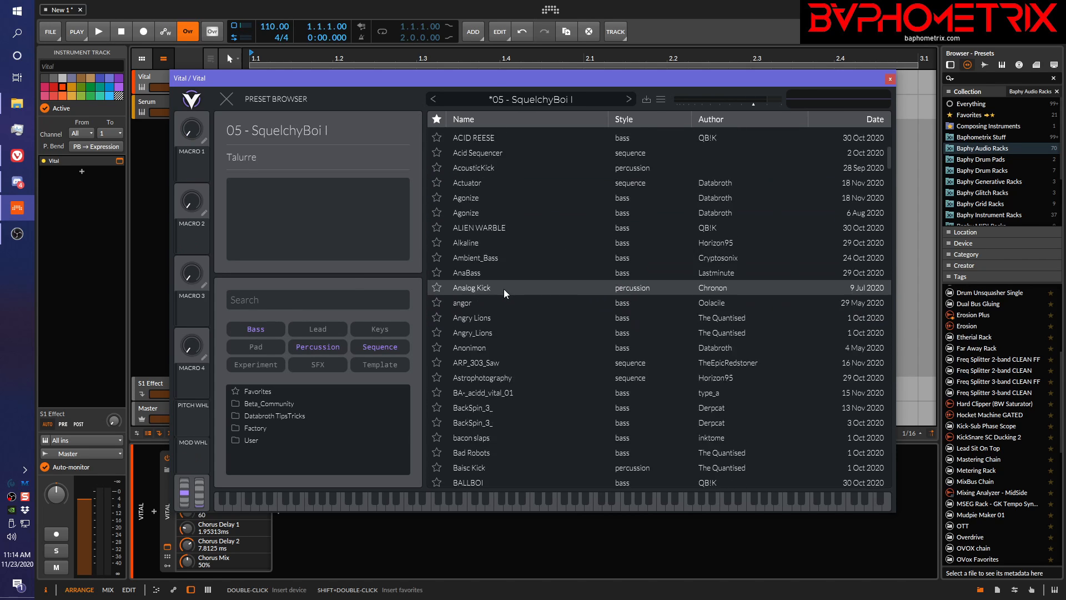
scroll(504, 289, down, 6)
click(504, 287)
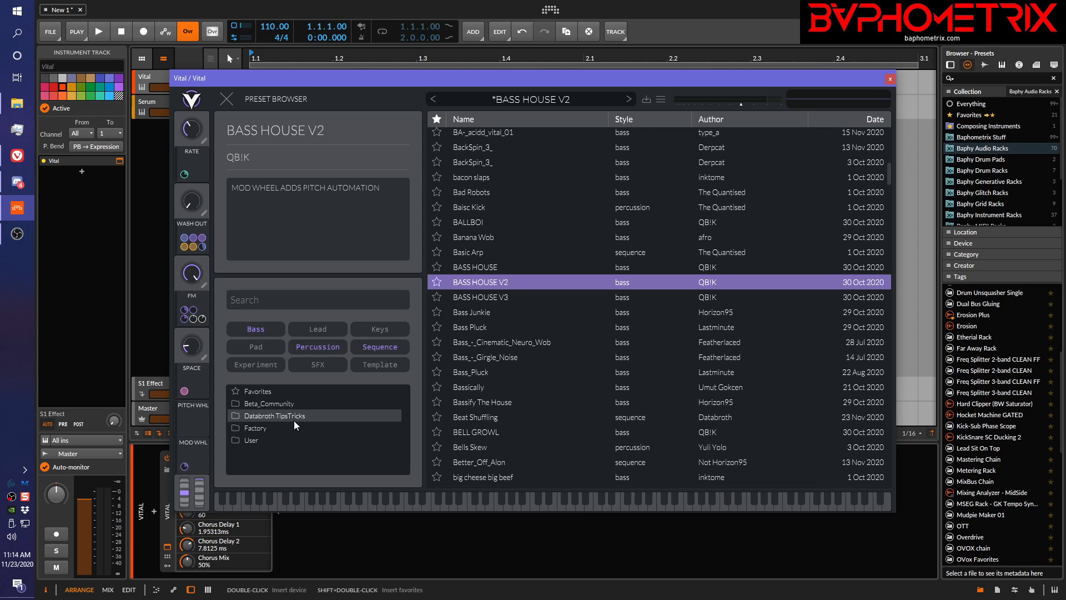
Expand the Beta_Community folder, look through its creator subfolders, and collapse it again.
click(236, 405)
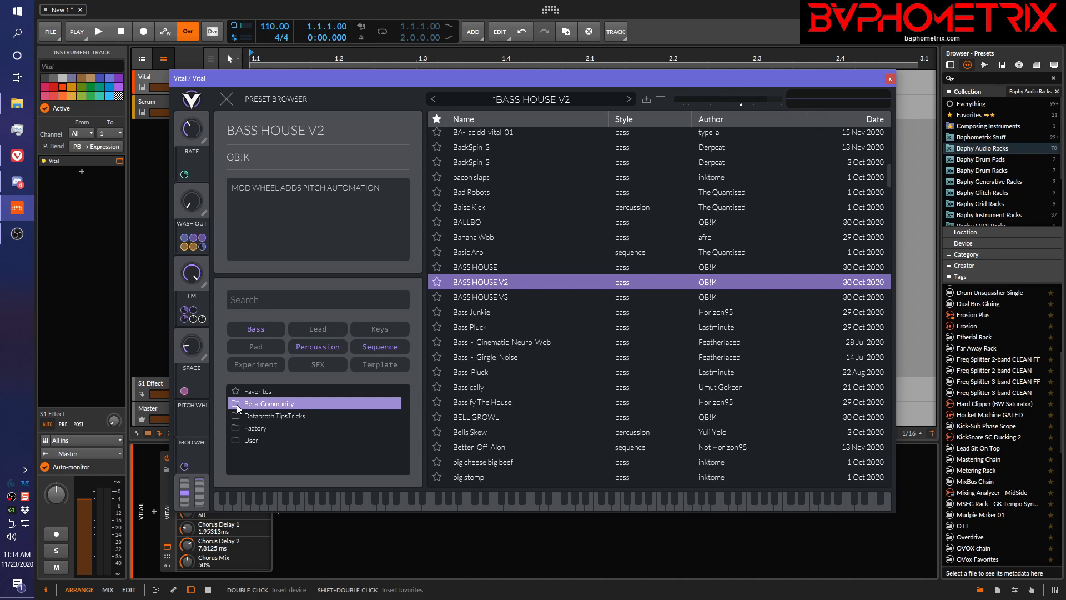
click(237, 404)
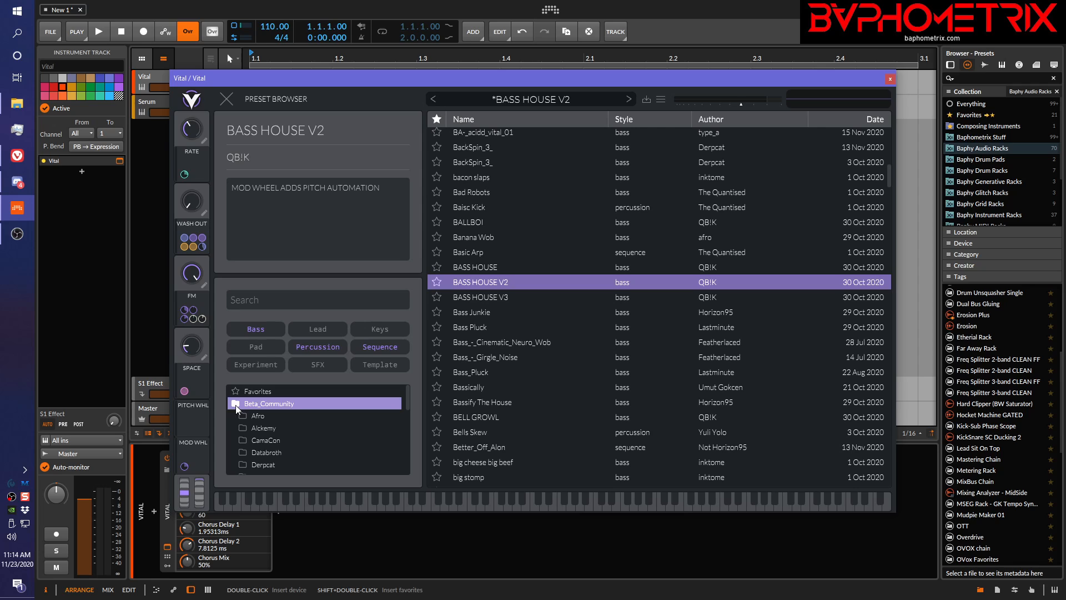
scroll(239, 417, down, 5)
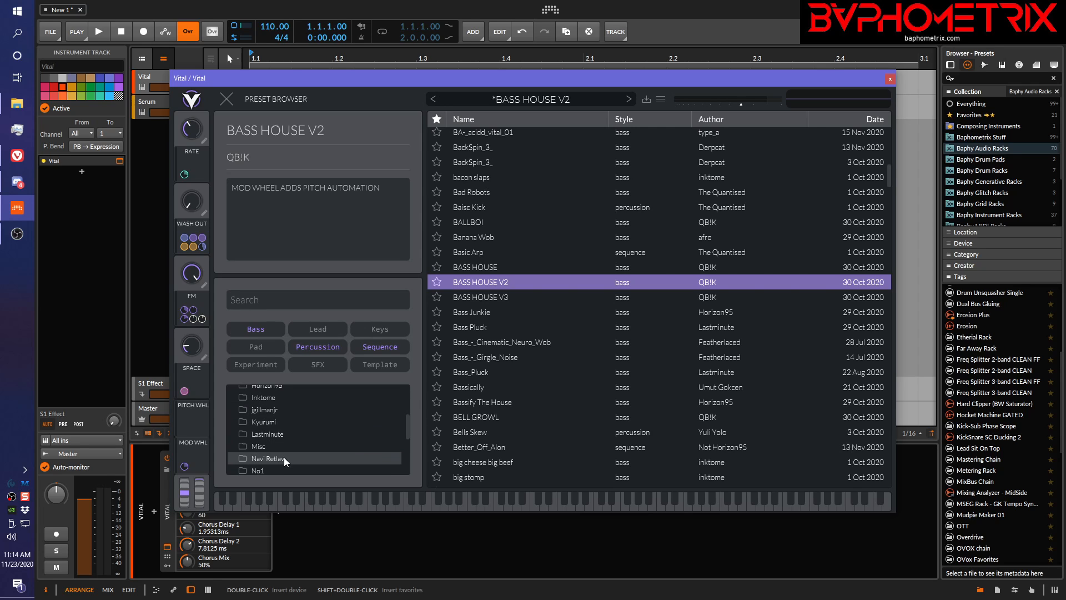
scroll(283, 458, up, 5)
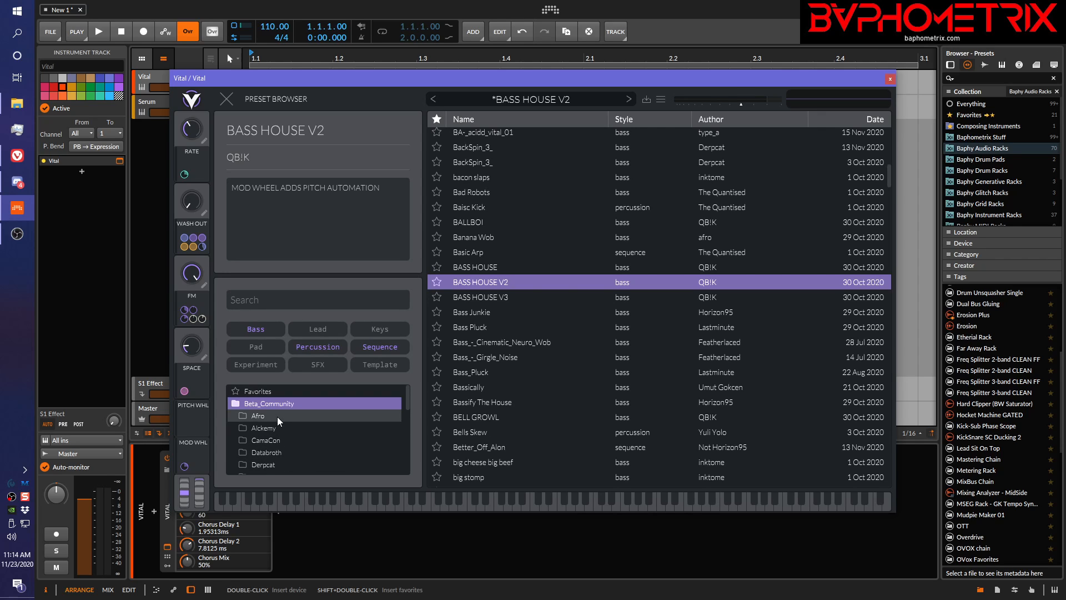
scroll(278, 416, down, 2)
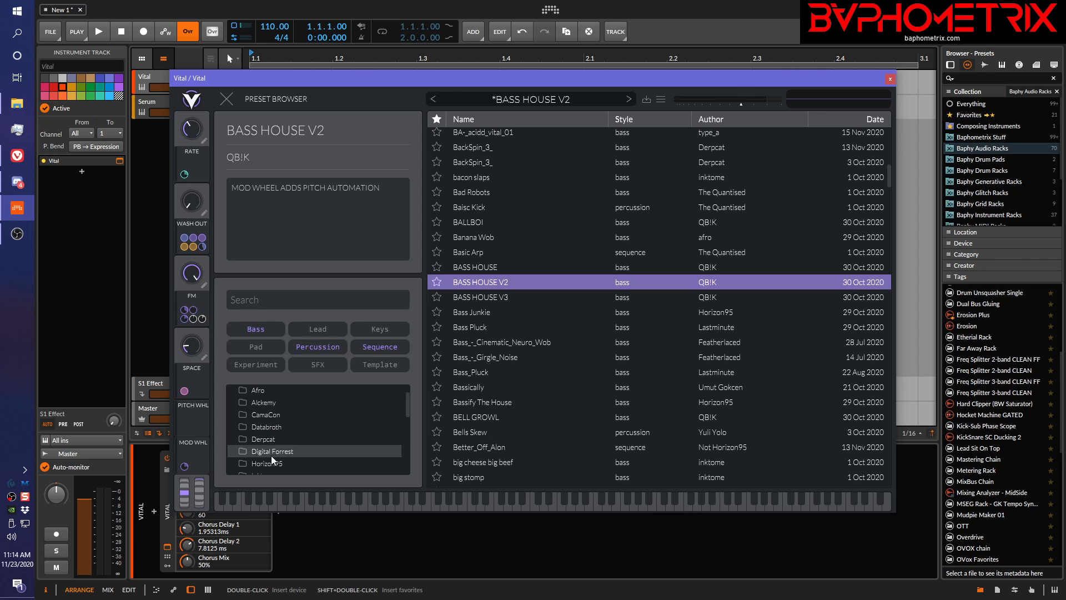
scroll(272, 452, down, 2)
scroll(272, 459, down, 2)
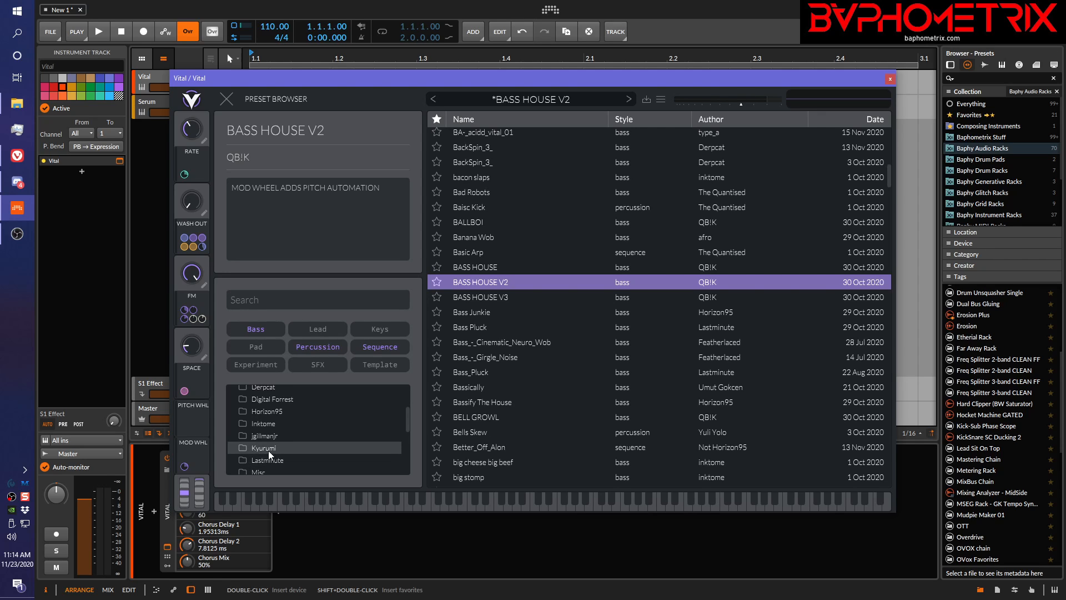
scroll(289, 443, up, 6)
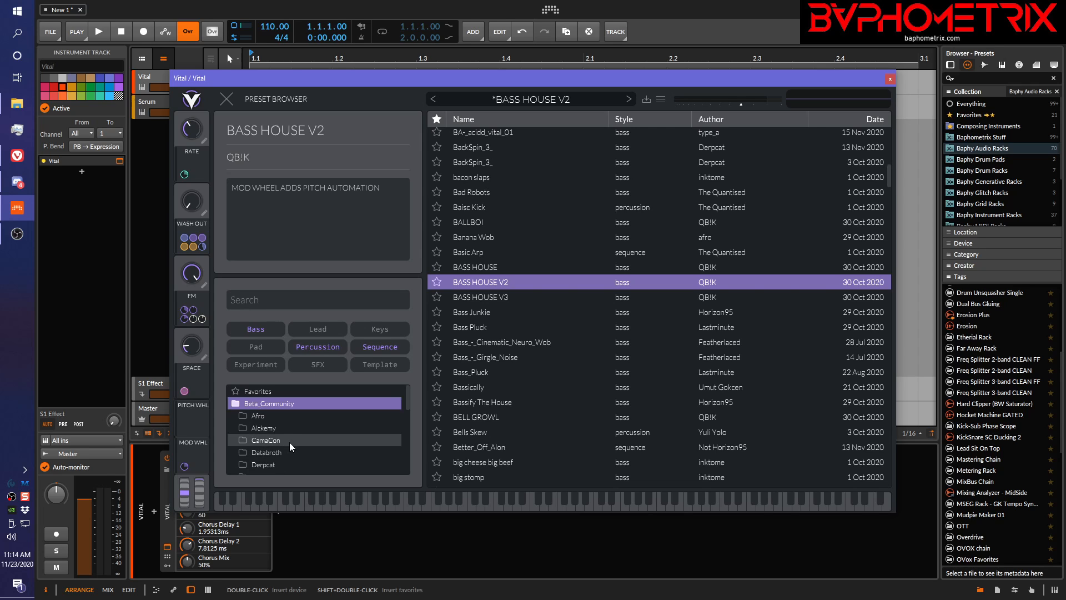
click(235, 406)
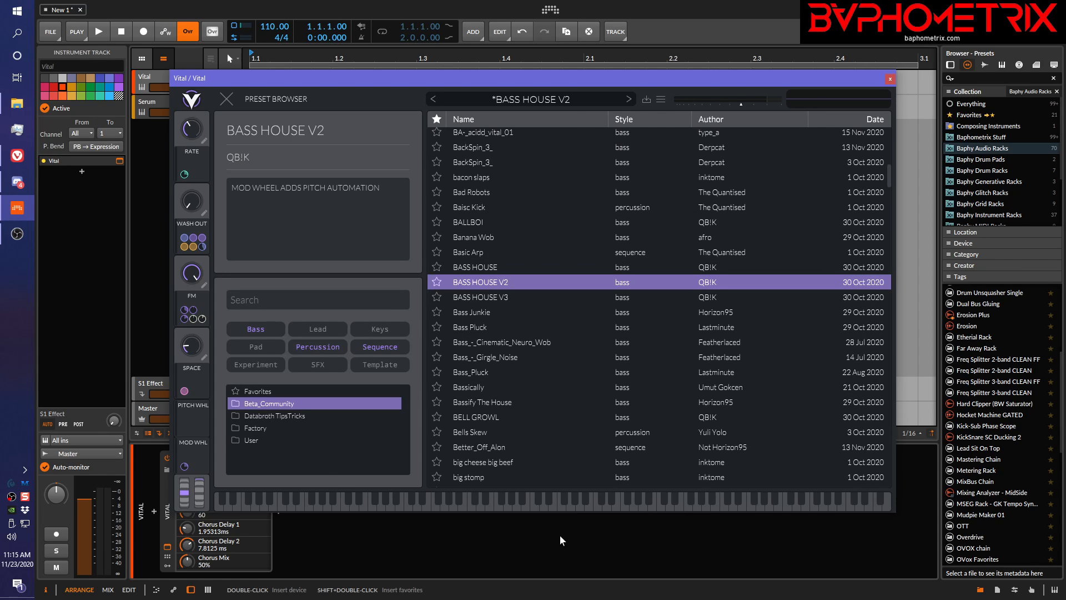
Limit the preset list to the Factory folder with its subfolders expanded, and clear the Bass, Percussion and Sequence style filters.
click(236, 428)
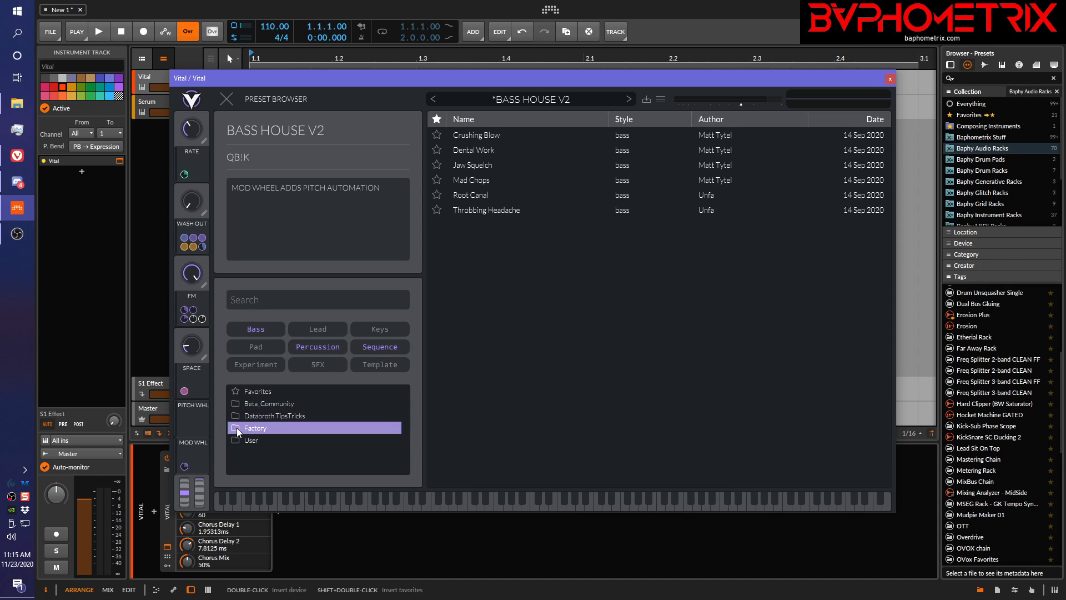
click(236, 428)
scroll(241, 398, down, 3)
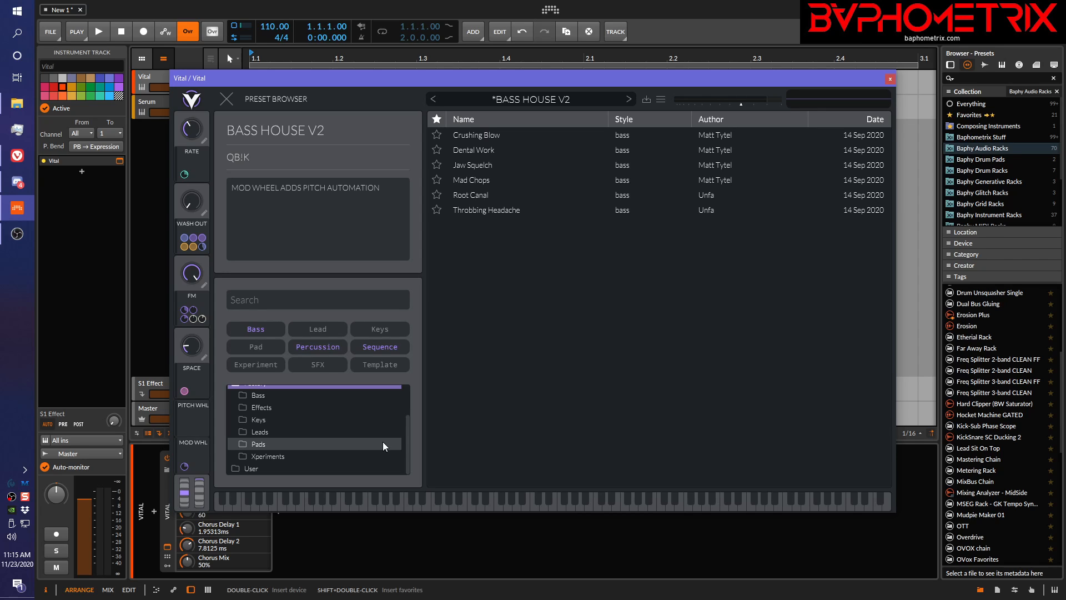
scroll(345, 432, up, 1)
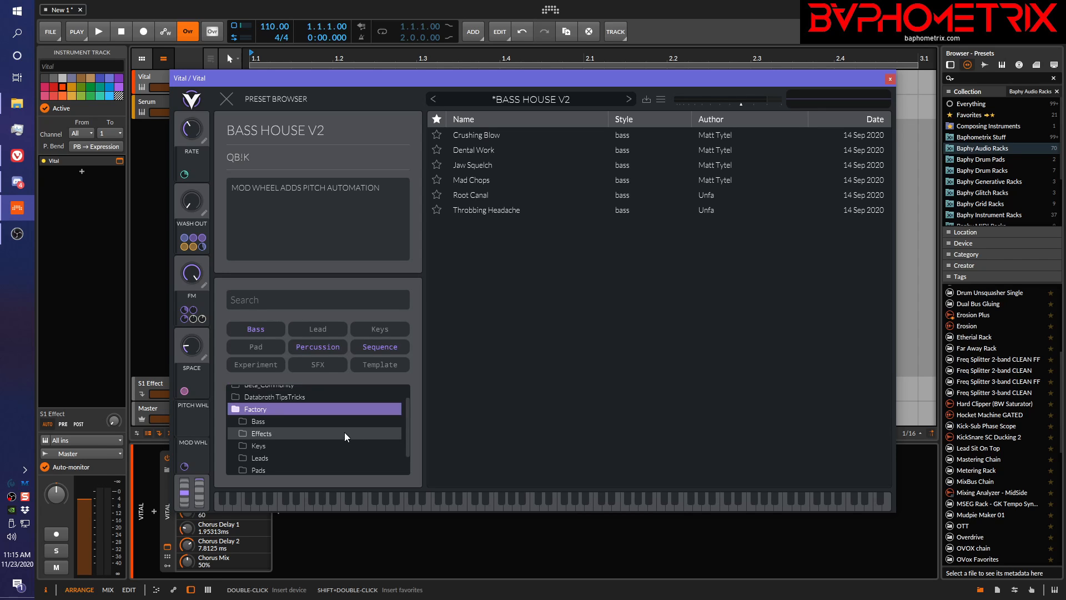
click(236, 411)
click(241, 428)
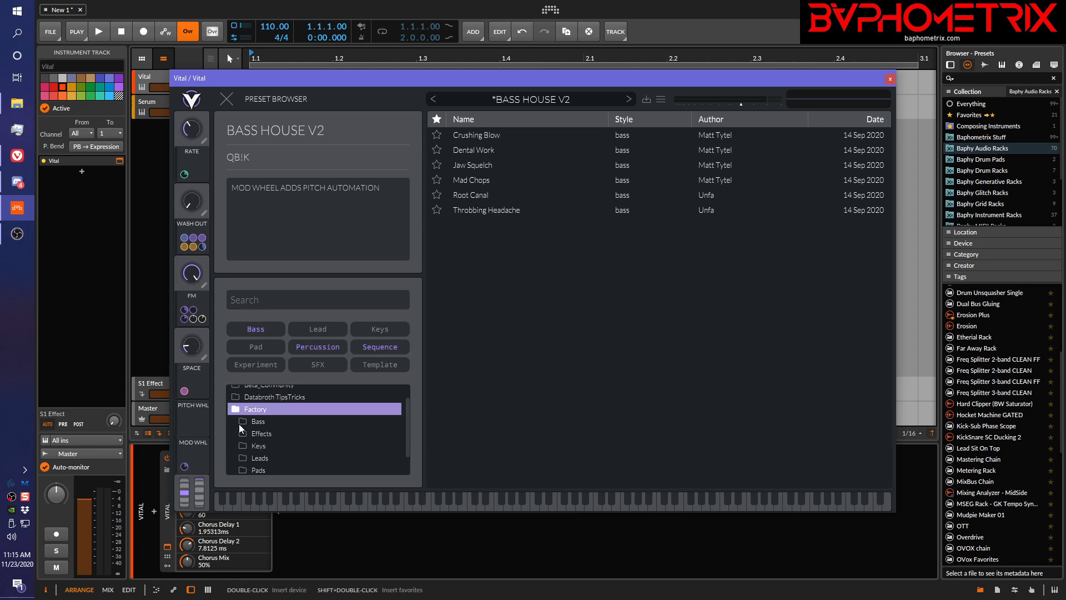
click(269, 328)
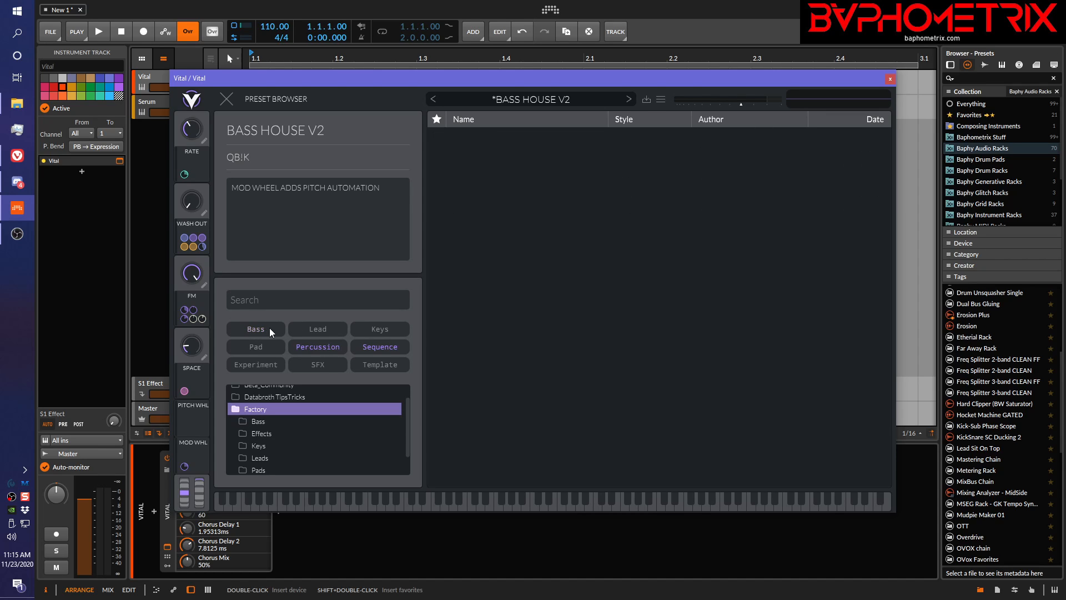
click(395, 345)
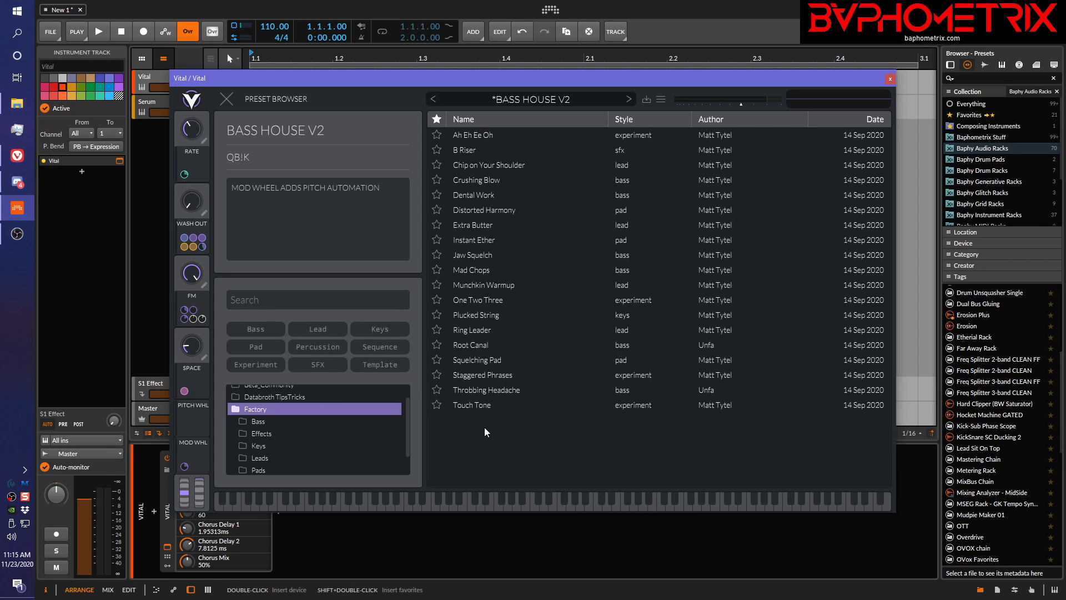
Look into Factory's Bass, Effects, Keys and Leads subfolders, collapse the Factory folder, and close the preset browser.
click(244, 423)
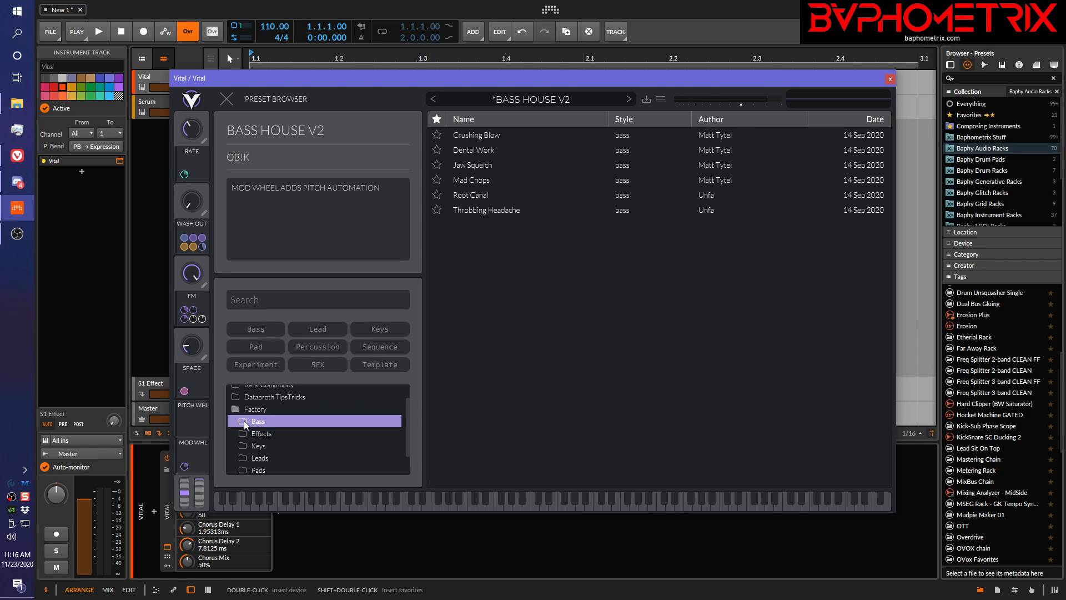
click(244, 433)
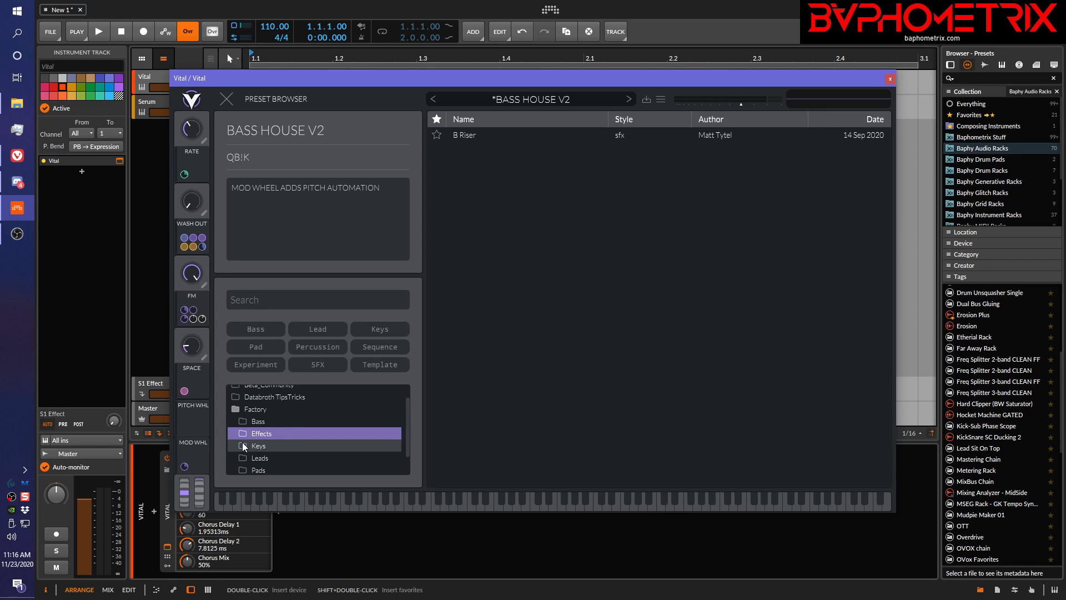
click(243, 445)
click(244, 459)
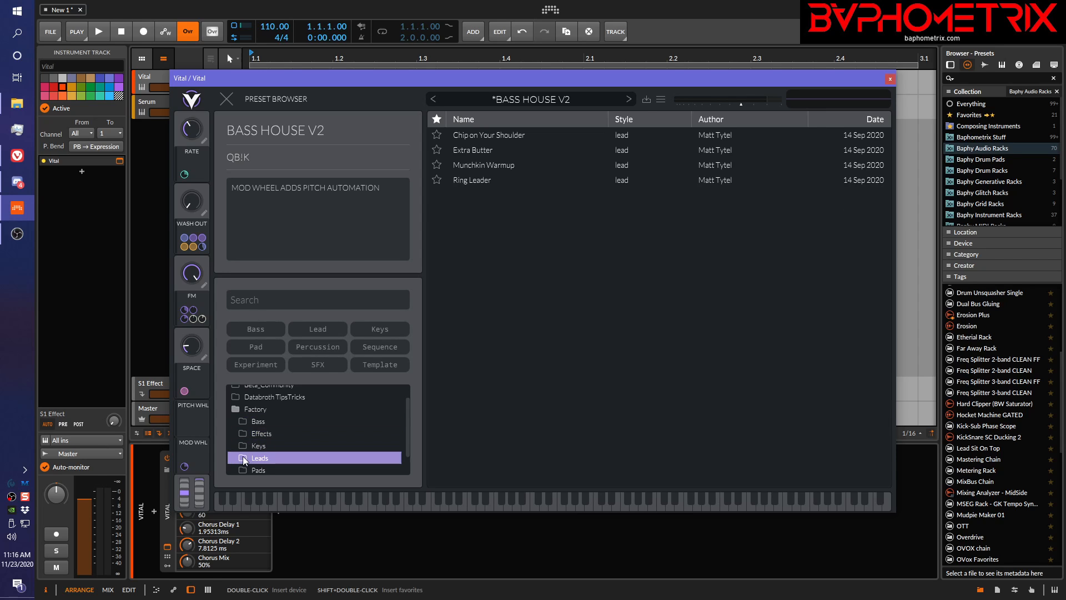
click(237, 411)
click(236, 411)
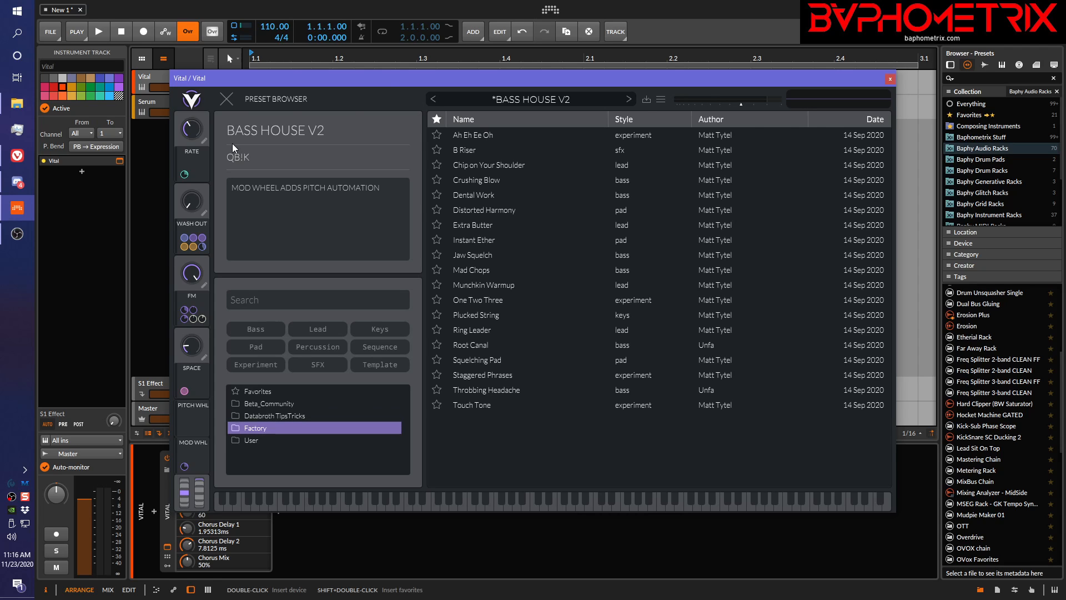
click(226, 99)
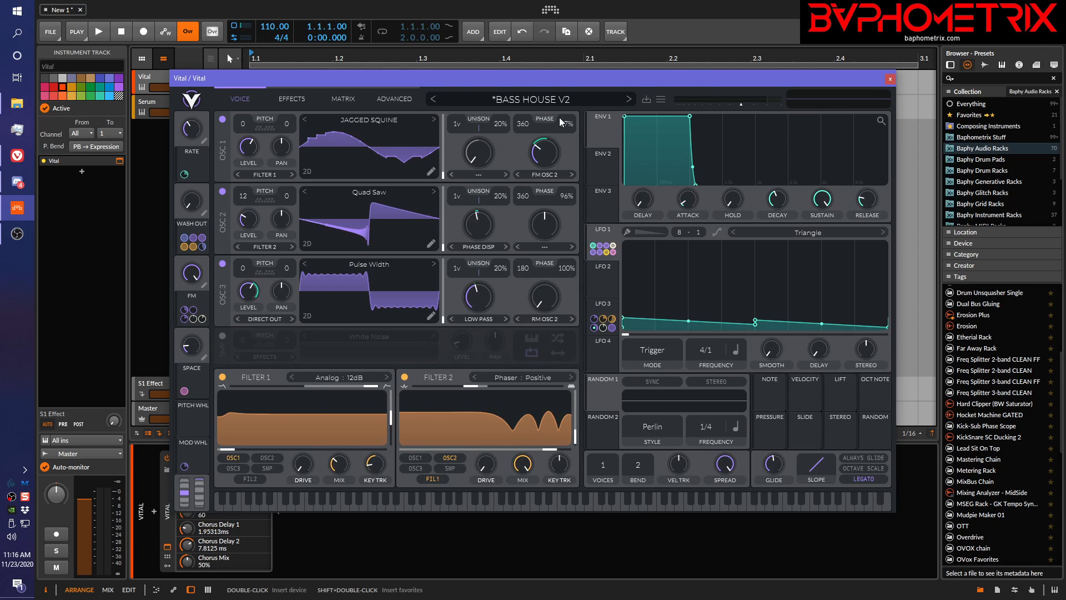
Browse the LFO shapes in the Factory folder and look into its Basic and Pattern subfolders.
click(815, 232)
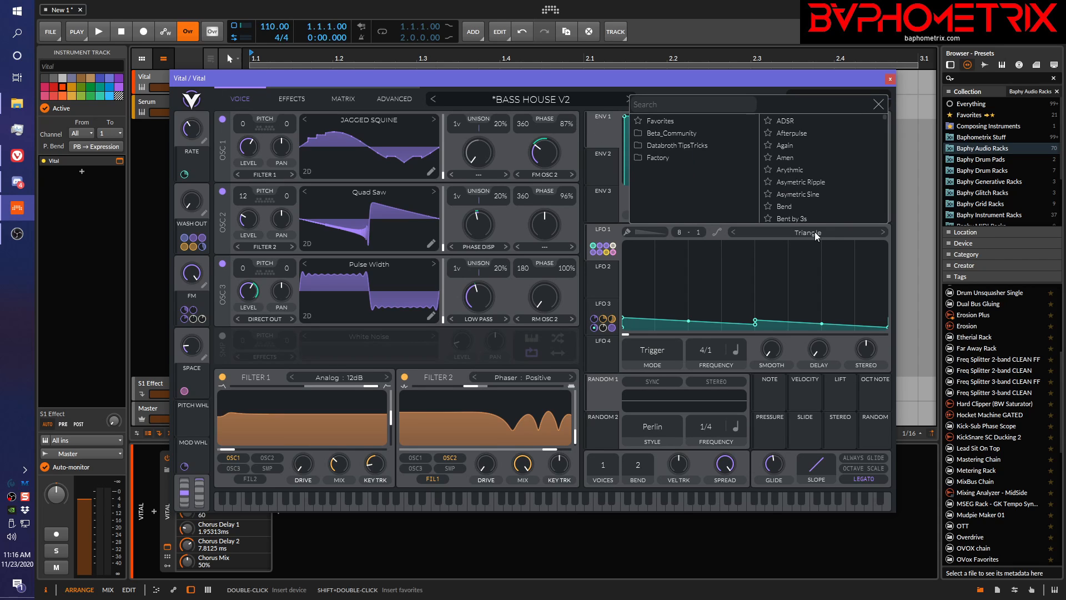
click(640, 158)
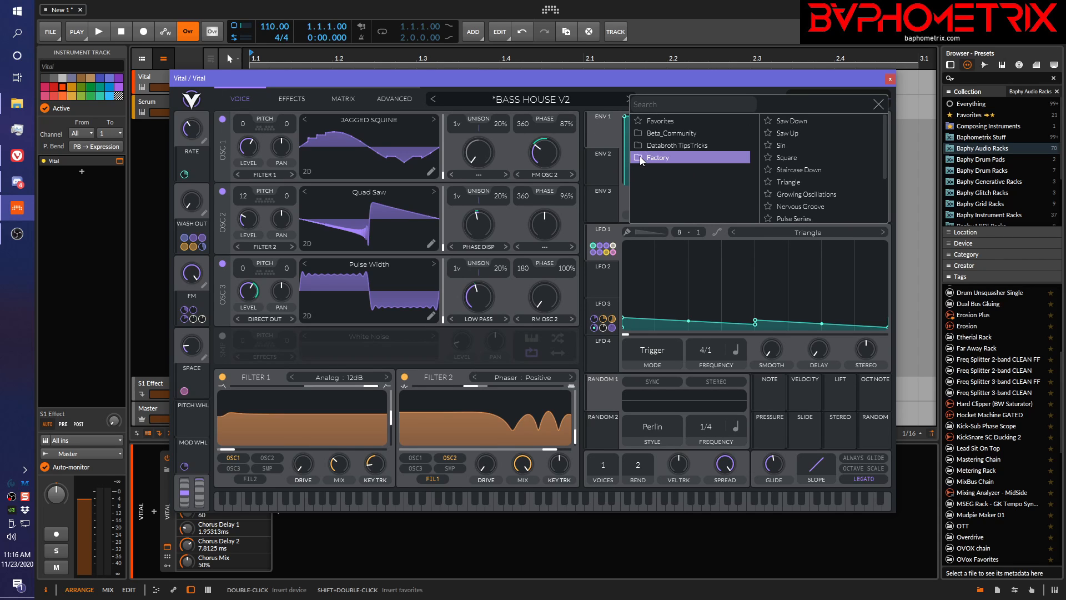
scroll(826, 182, down, 2)
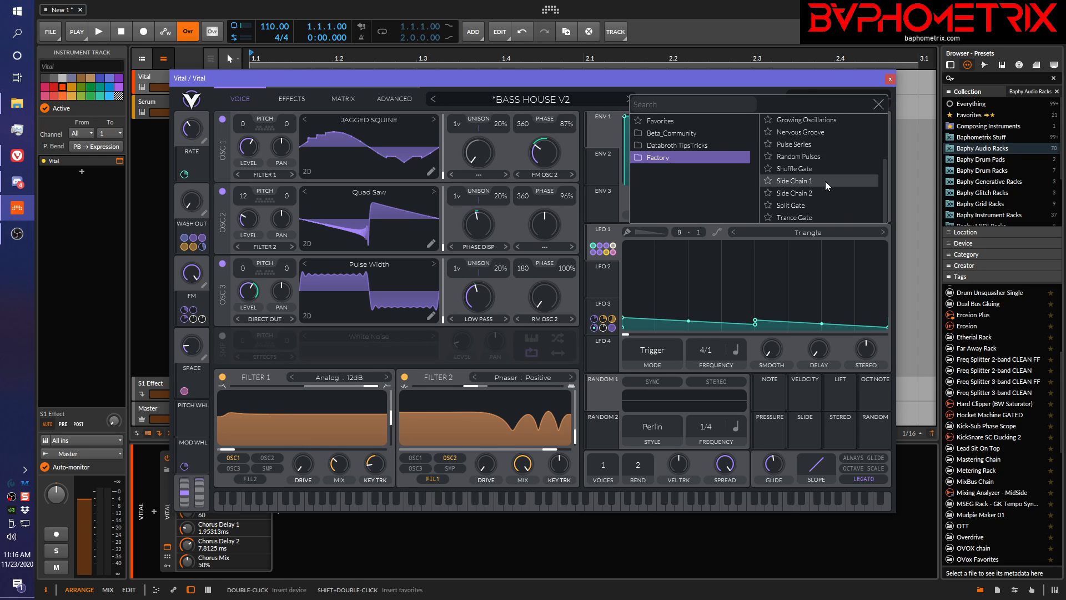
scroll(825, 181, up, 2)
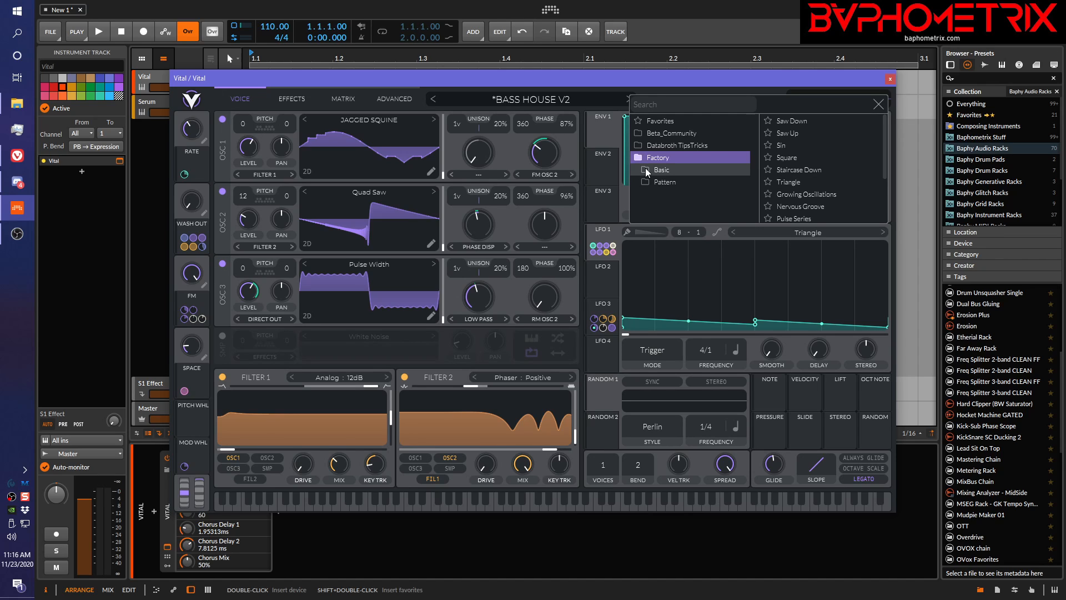
click(646, 172)
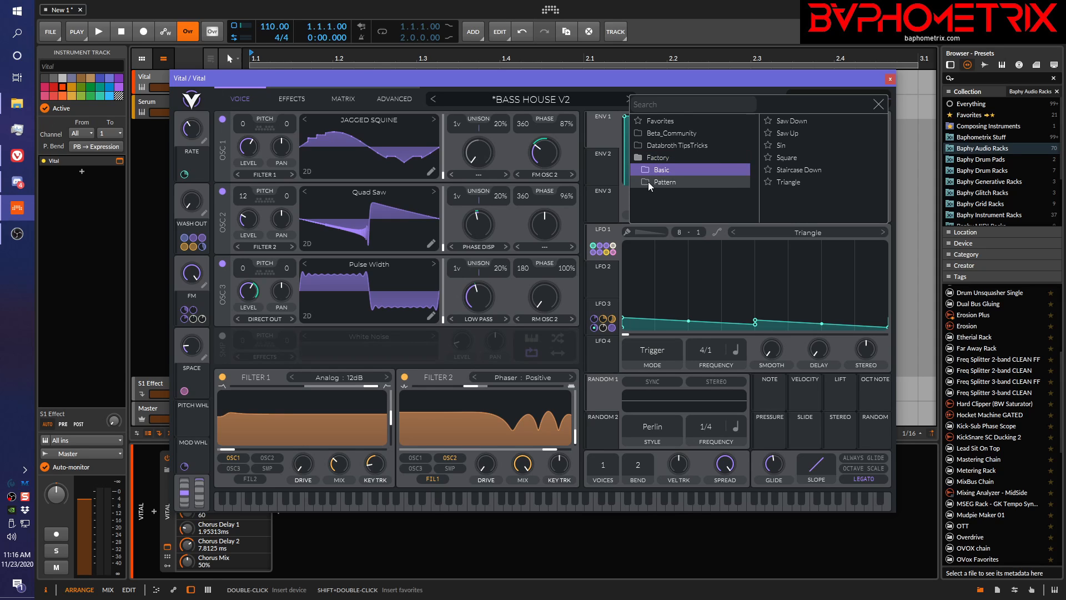
click(648, 183)
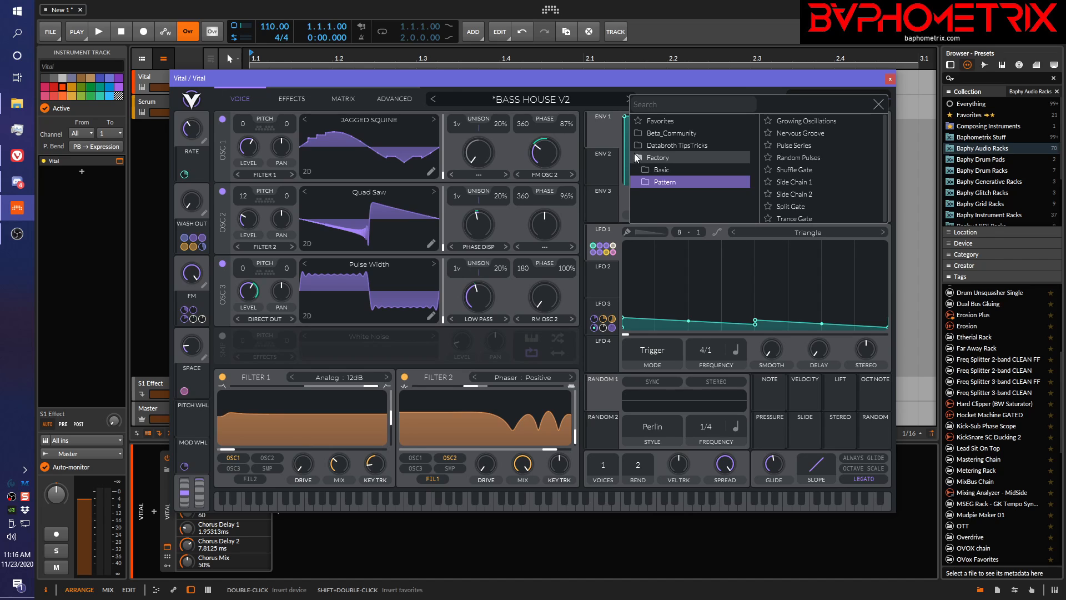
Collapse the Factory folder and list the LFO shapes in the Databroth TipsTricks folder.
click(644, 158)
click(640, 144)
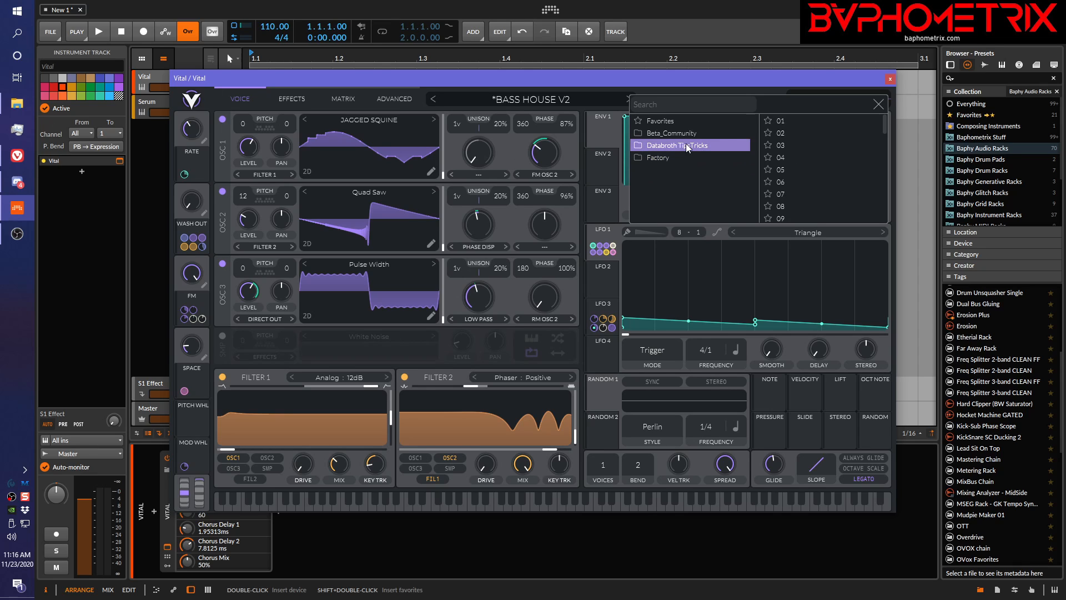
Switch to the web browser, view the 5 Tips and Tricks with Vital video and Databroth's Gumroad page, and return to Vital.
click(18, 156)
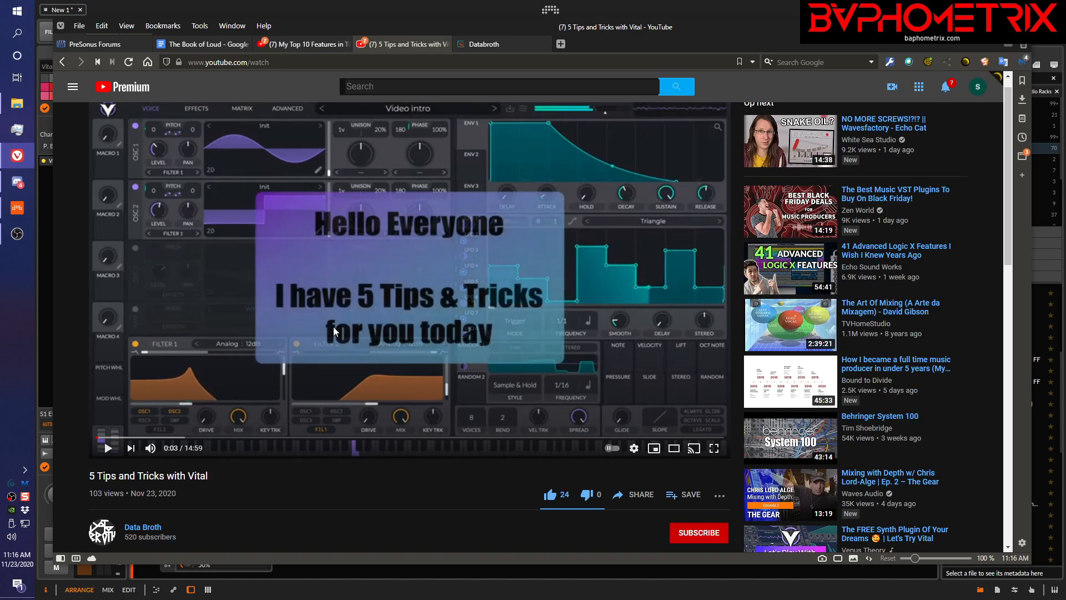
click(494, 45)
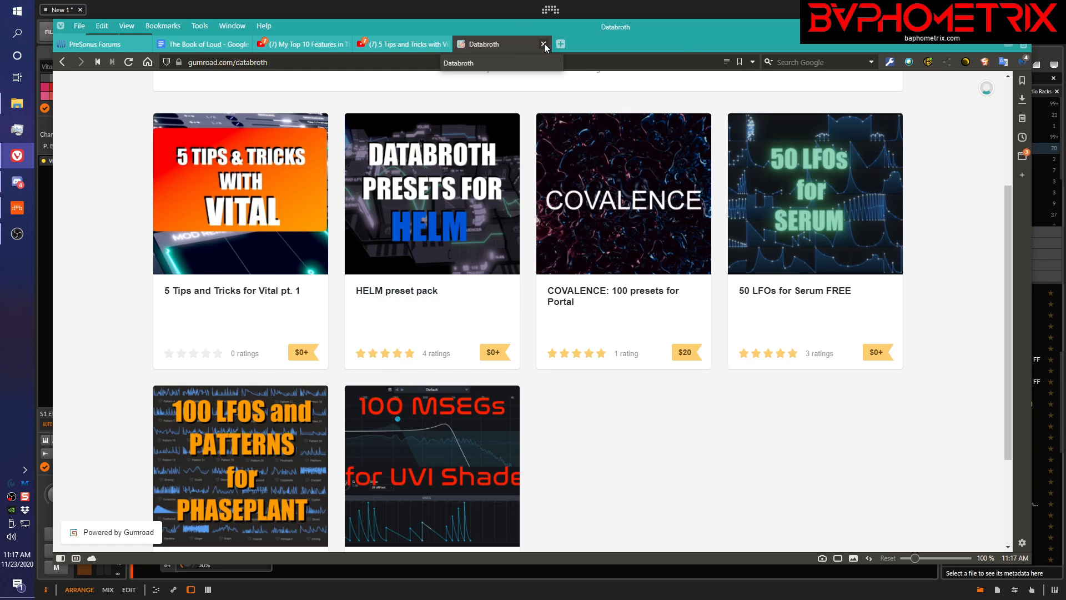
mouse_move(381, 54)
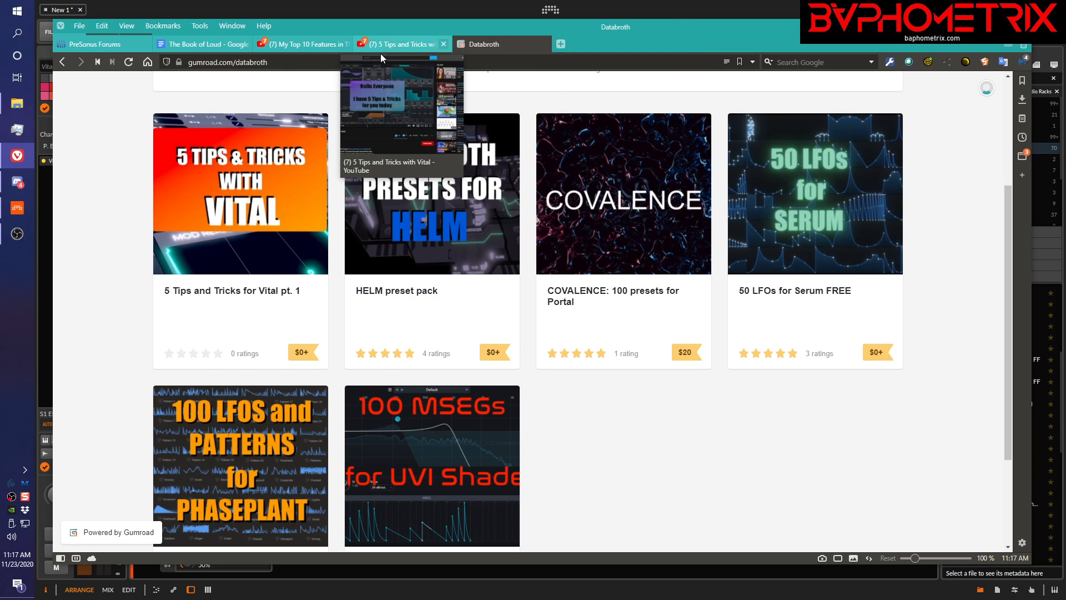
click(18, 208)
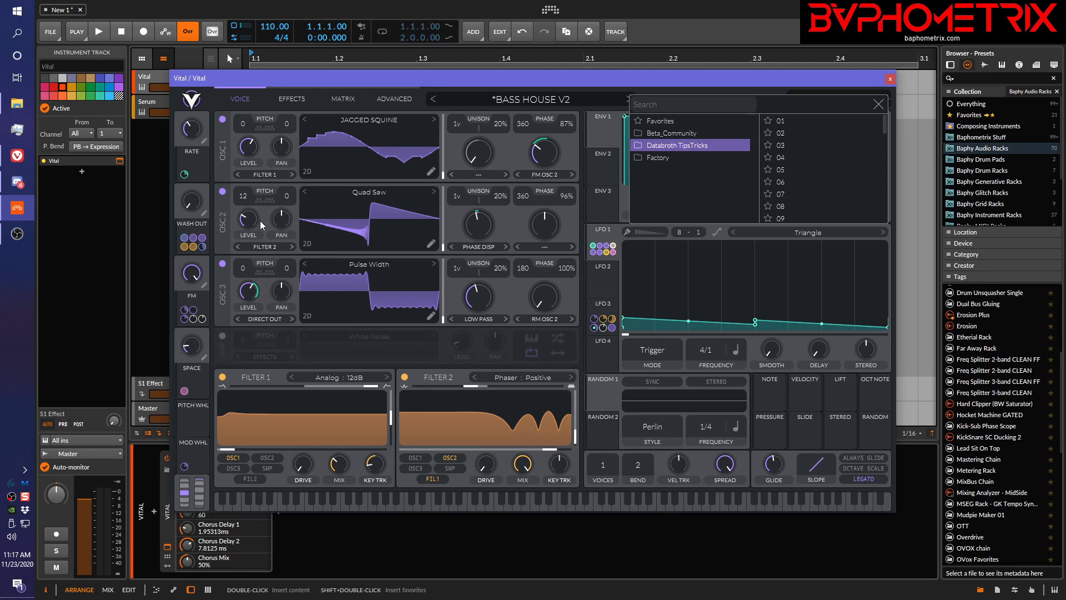
Expand the Databroth TipsTricks folder and preview Harmonics LFO shapes 04, 03, 06, 07, 08 and 09 in LFO 1.
click(640, 147)
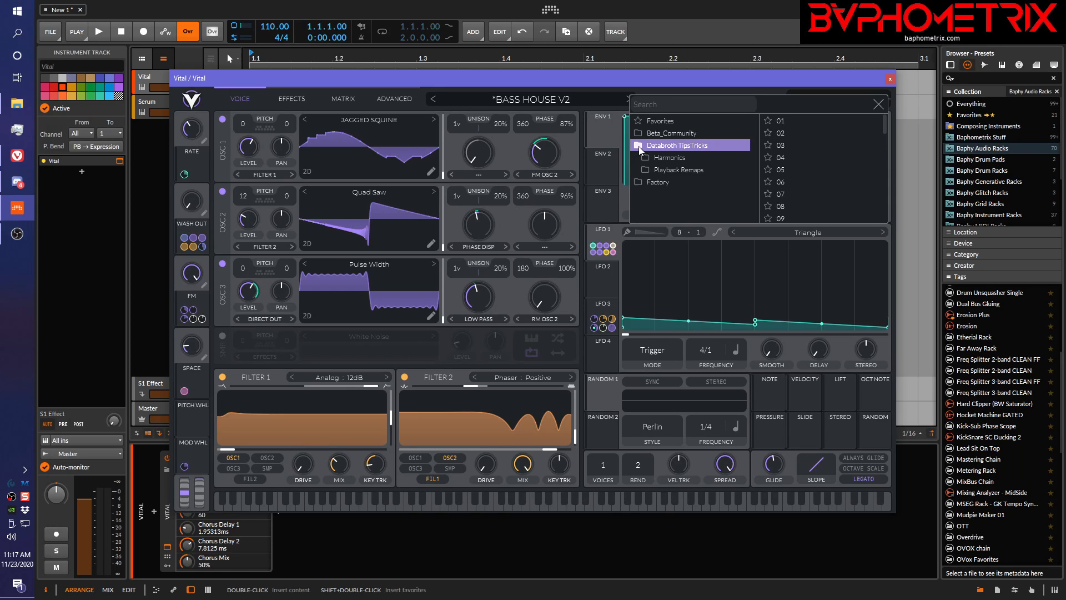
click(659, 159)
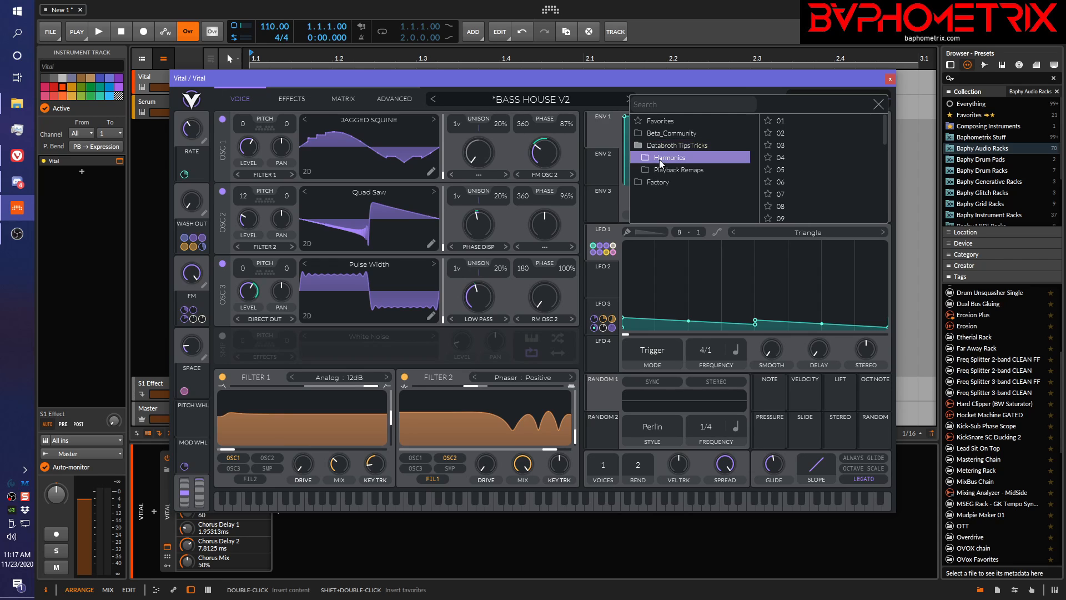
click(785, 152)
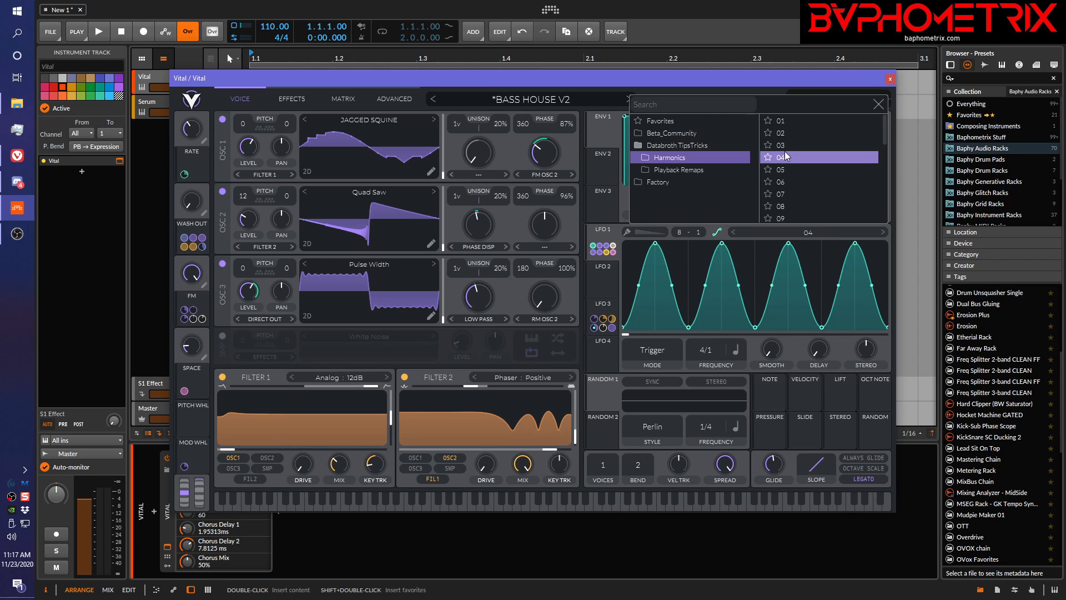
click(785, 144)
click(789, 182)
click(787, 193)
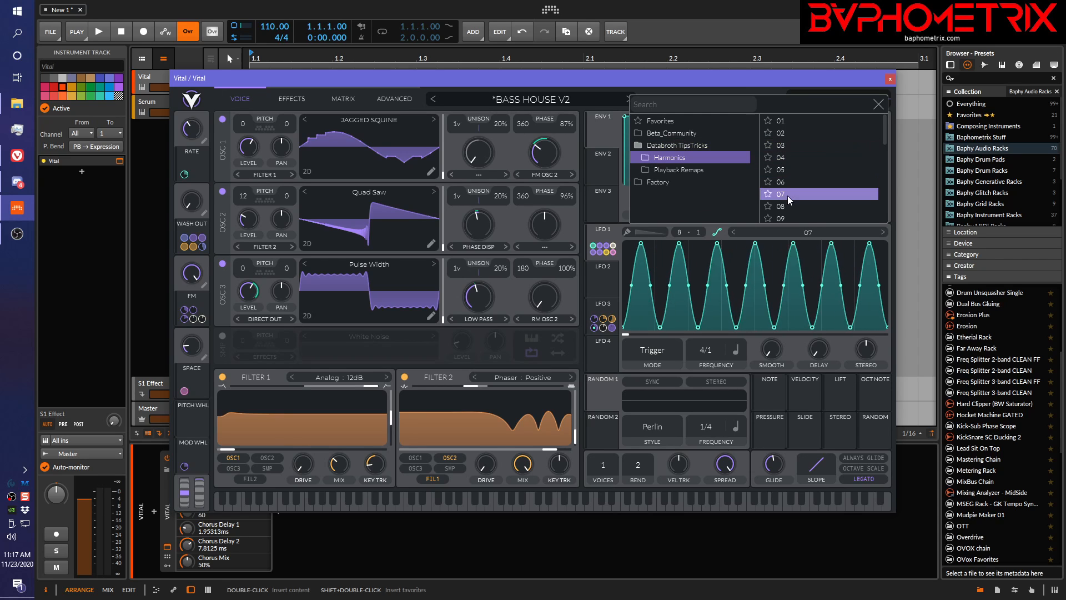
click(784, 206)
click(780, 217)
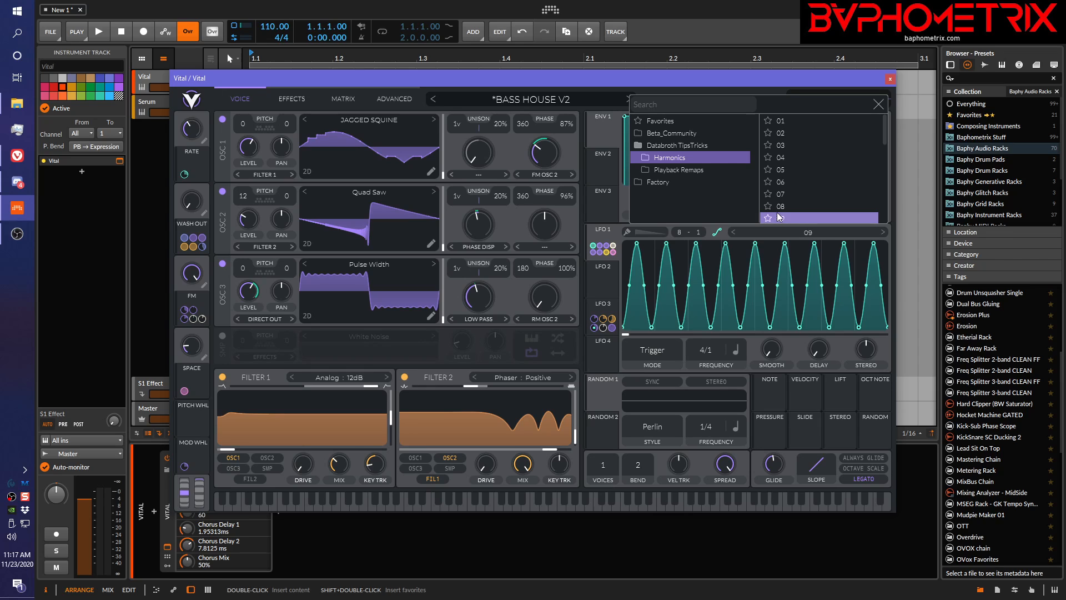
Try several Playback Remaps shapes in LFO 1, including Mixed Playback 2, Reorganize 3 and Segments 8, ending with Reorganize 6 loaded.
click(643, 169)
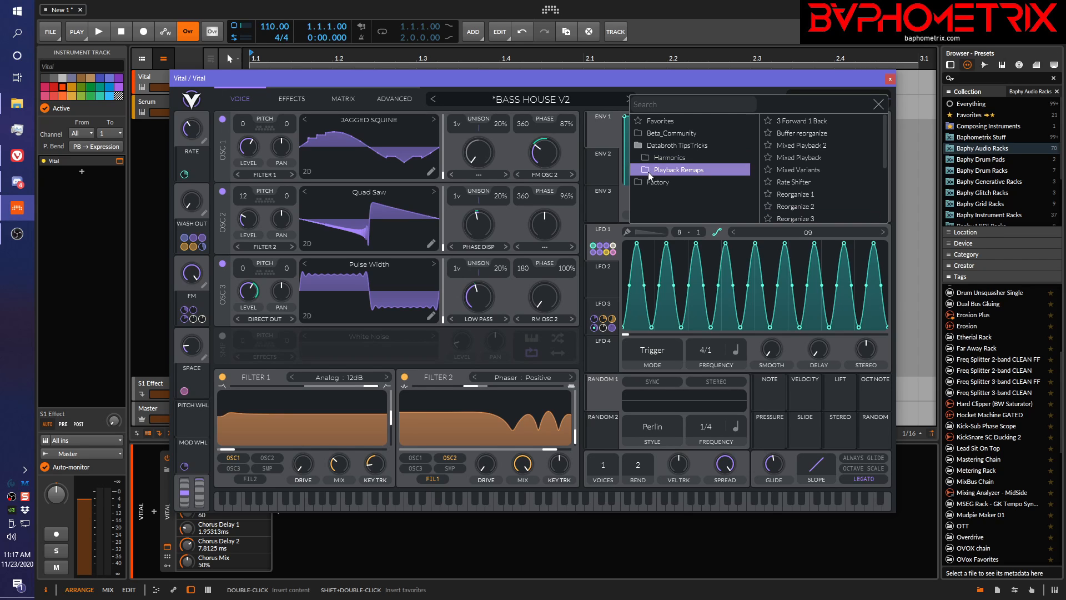
click(797, 145)
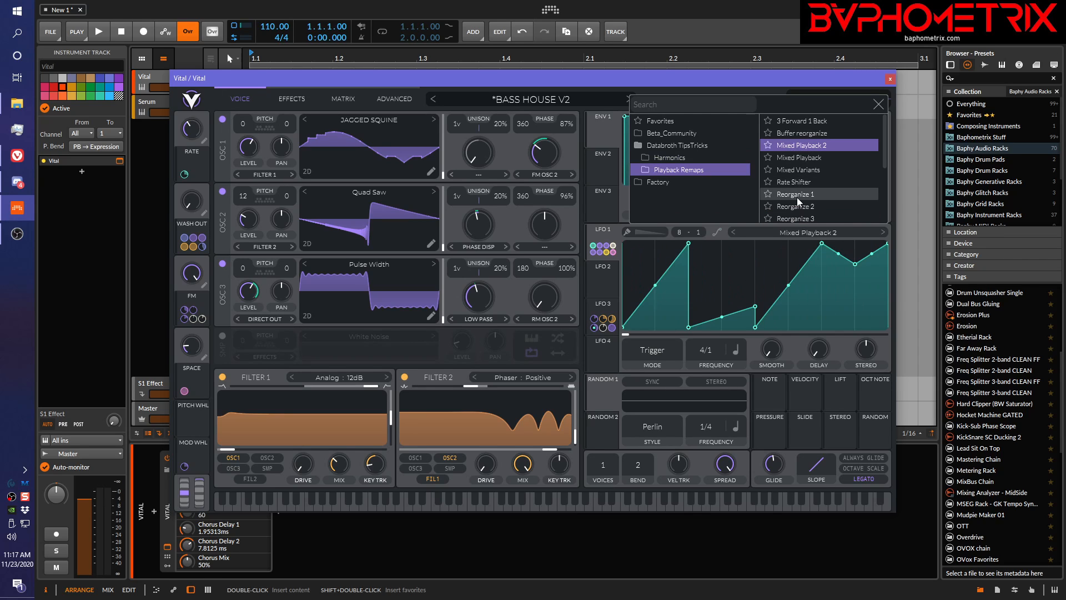
click(797, 194)
click(798, 206)
click(798, 214)
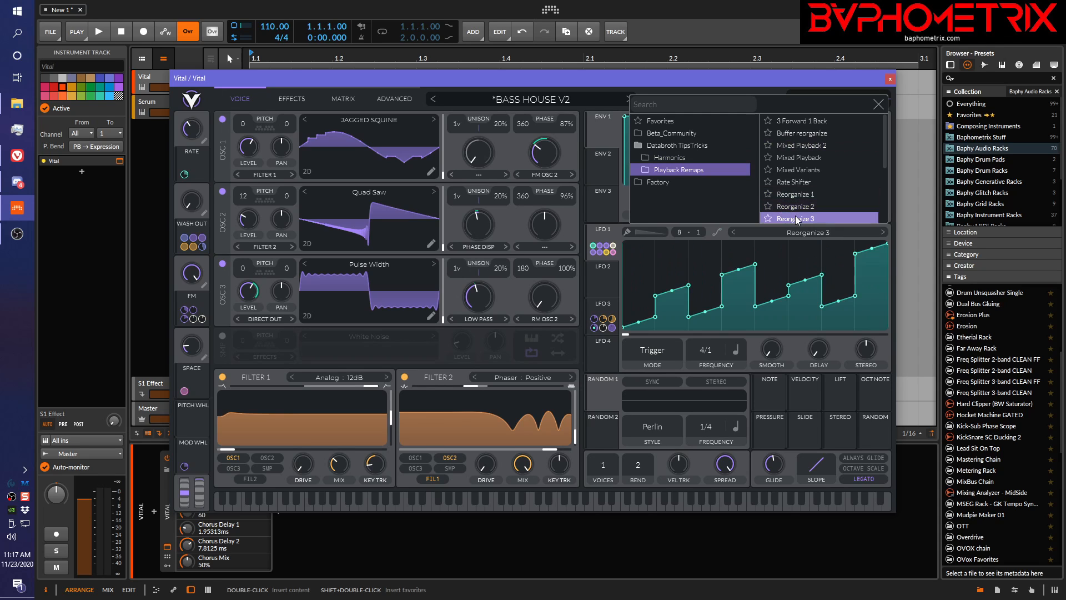
scroll(799, 203, down, 3)
click(801, 194)
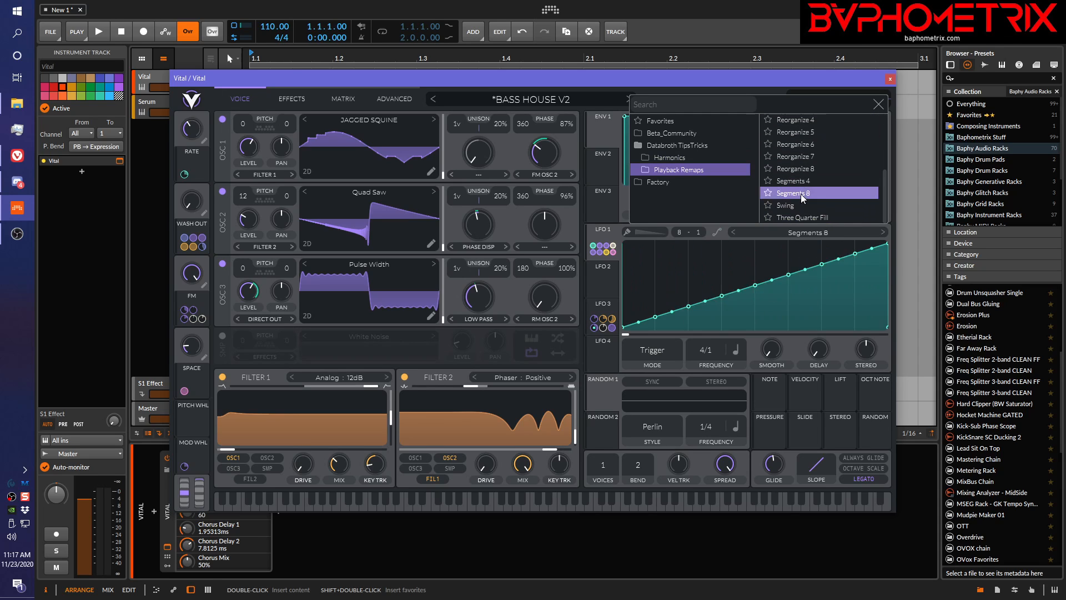
click(801, 166)
click(802, 158)
click(802, 146)
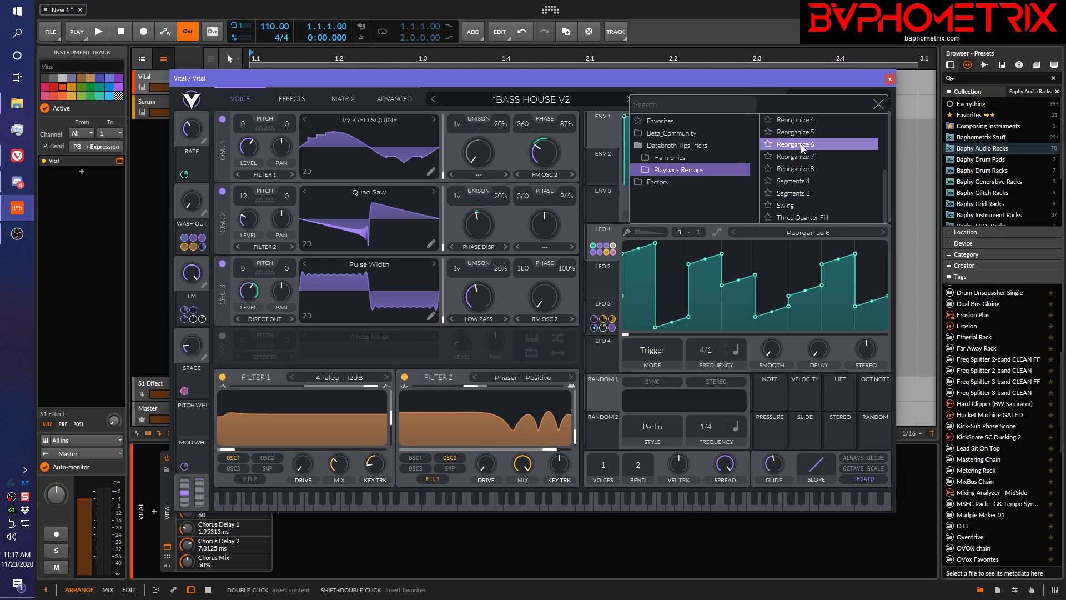
scroll(801, 146, up, 3)
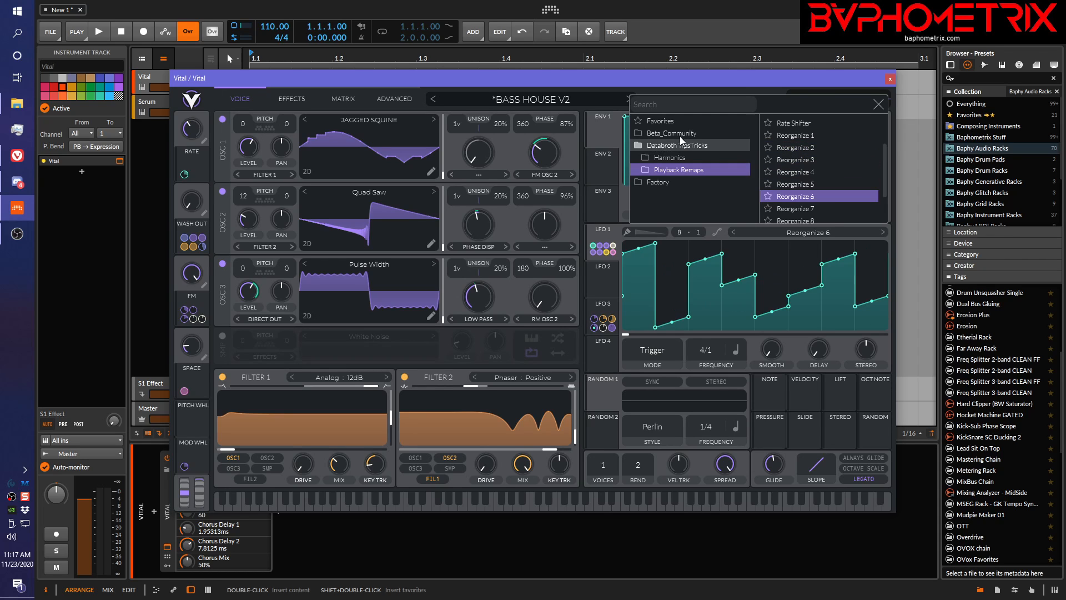
Collapse the Databroth TipsTricks folder and close the LFO shape browser.
click(642, 146)
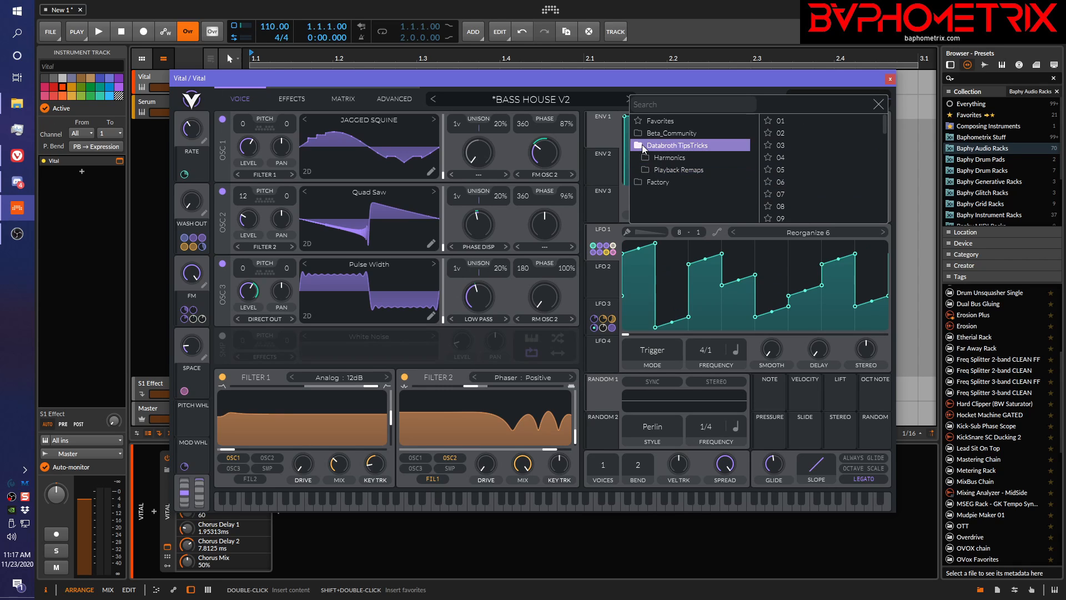
click(639, 147)
click(640, 147)
click(638, 150)
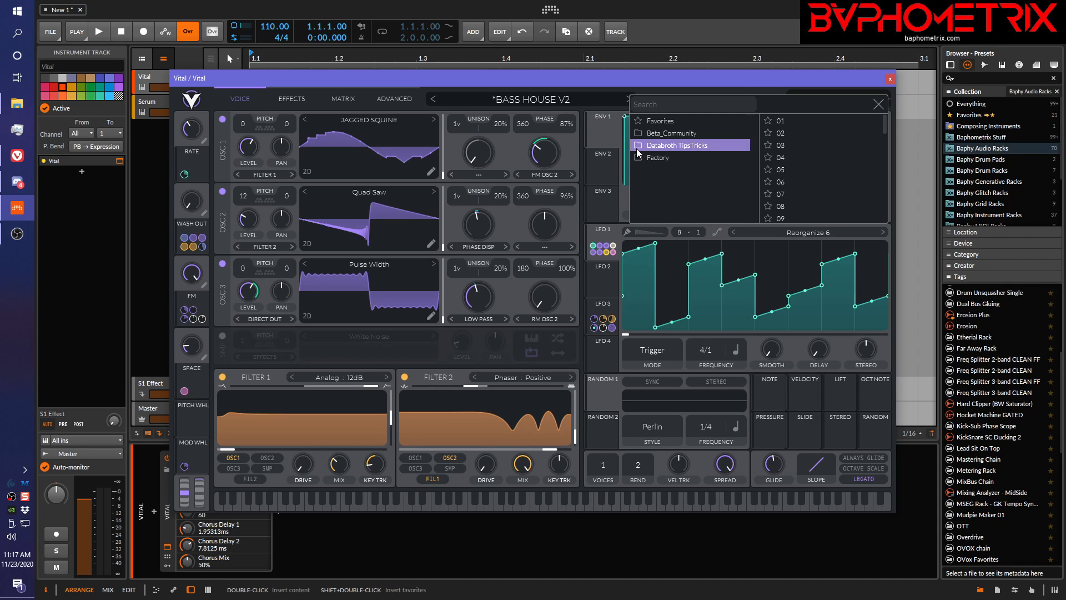
click(877, 105)
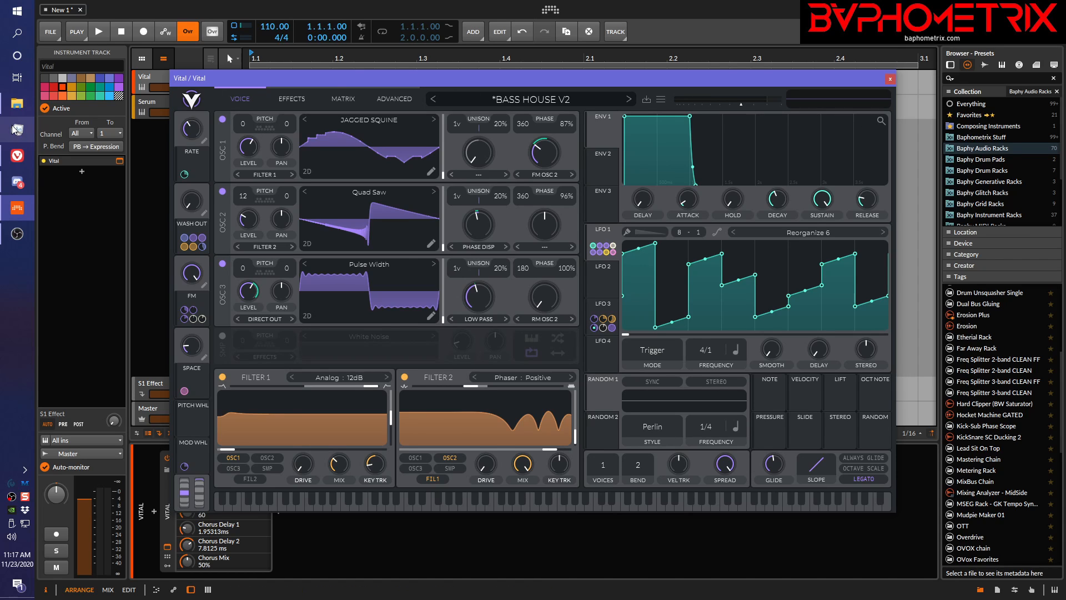
Switch to File Explorer, open the Vital folder in Documents, and move the window below Vital's upper oscillators.
key(alt+Tab)
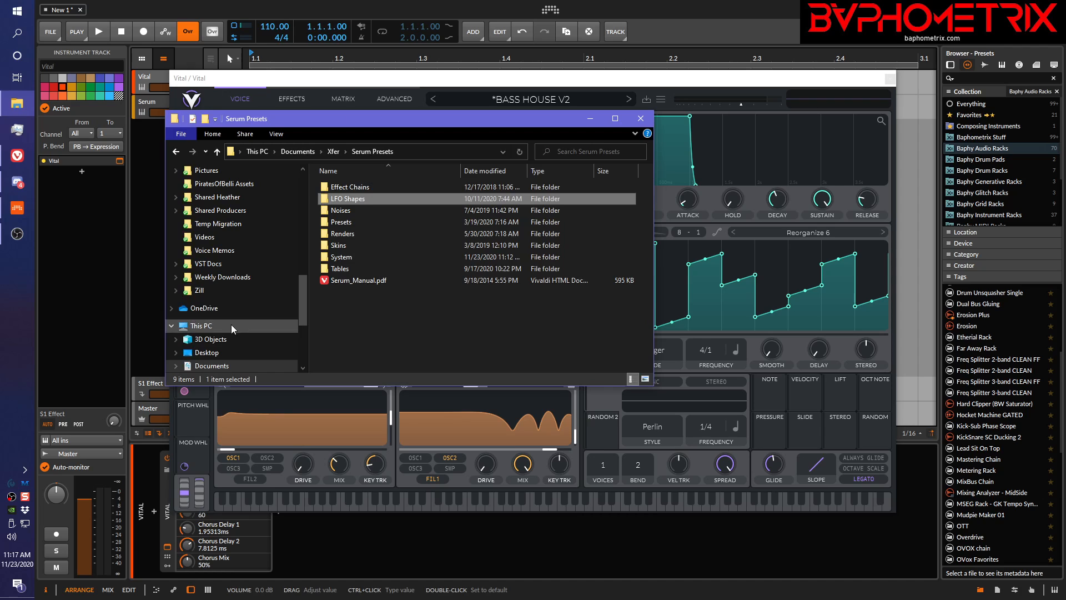
click(220, 367)
scroll(391, 268, down, 20)
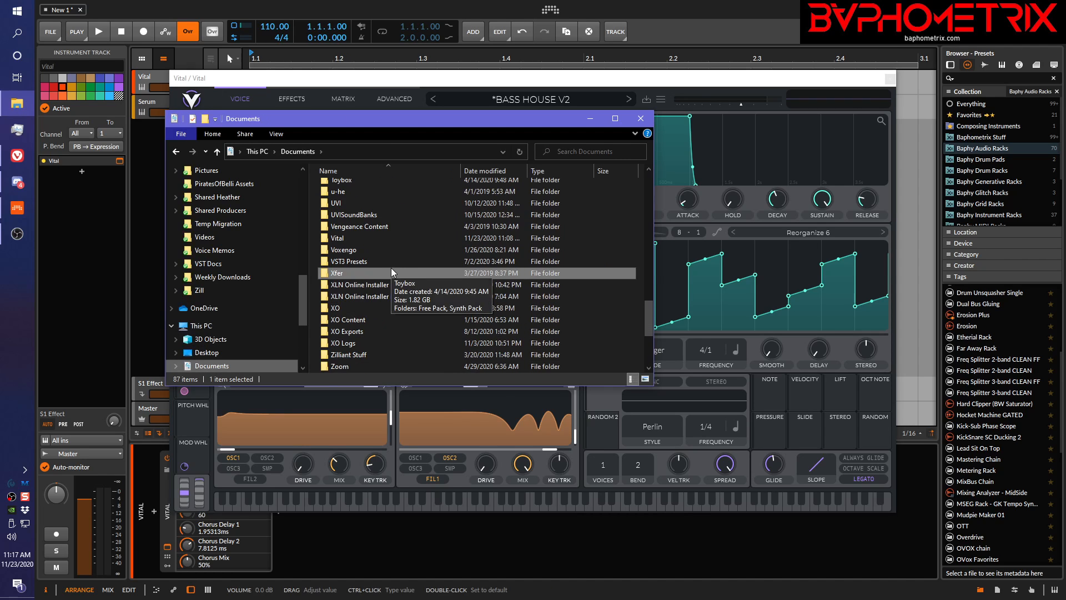
click(330, 239)
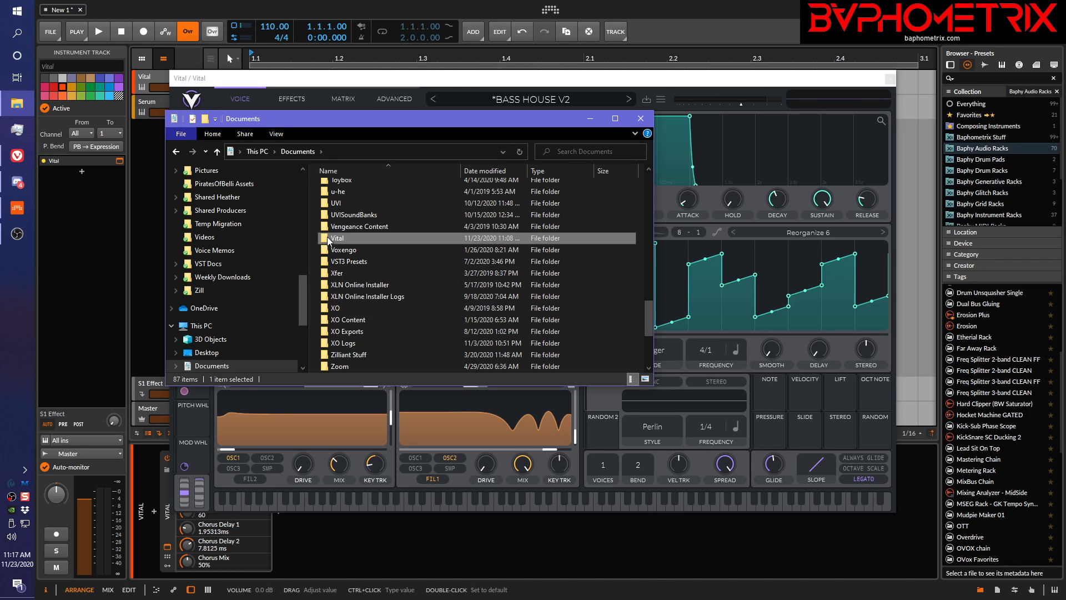
double_click(327, 236)
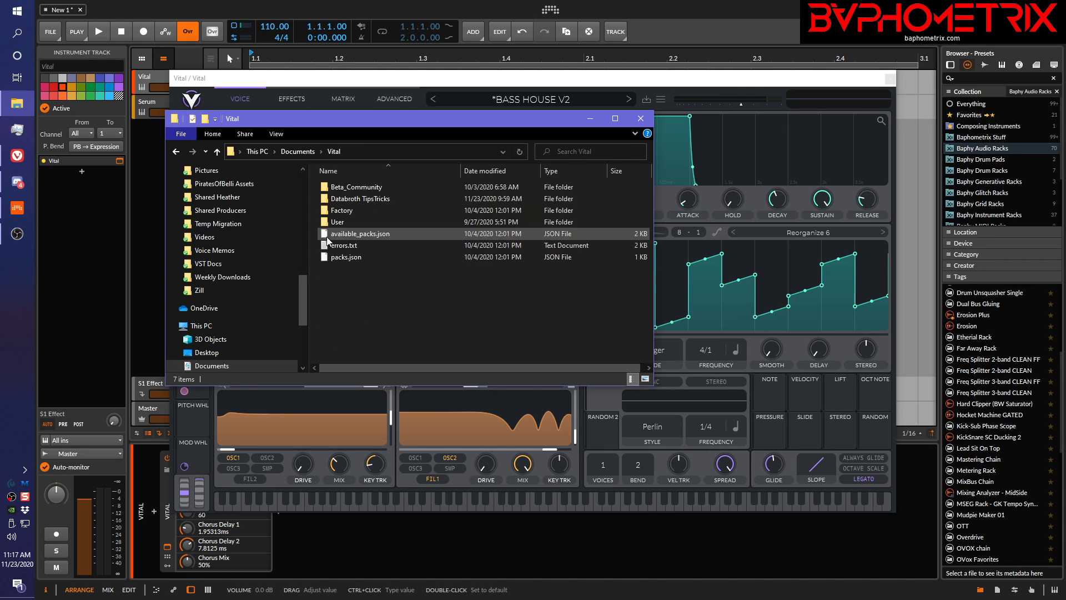
drag(395, 118, 279, 186)
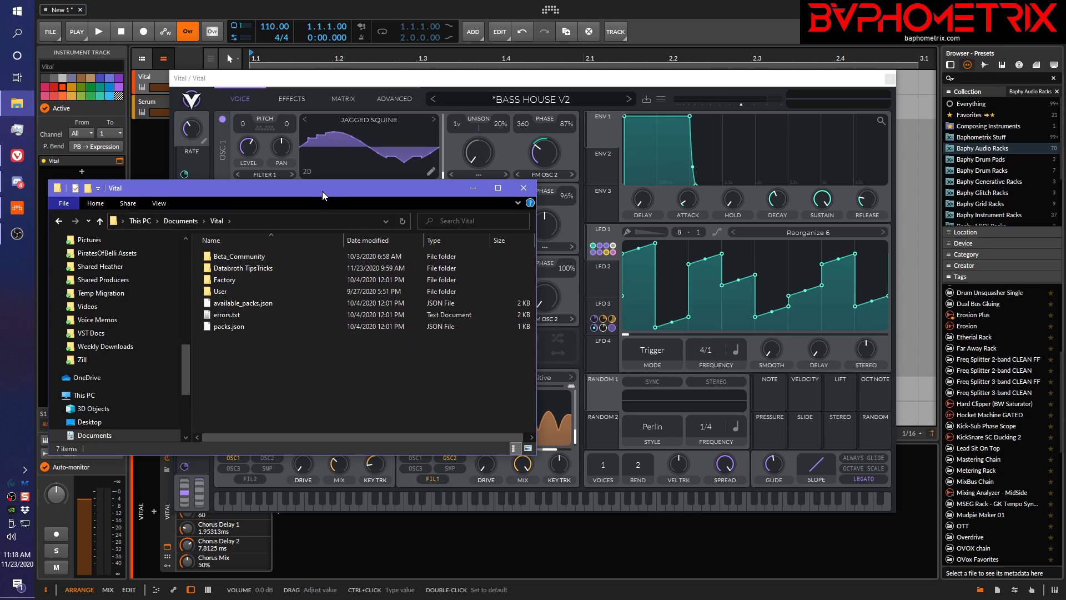
drag(323, 191, 339, 306)
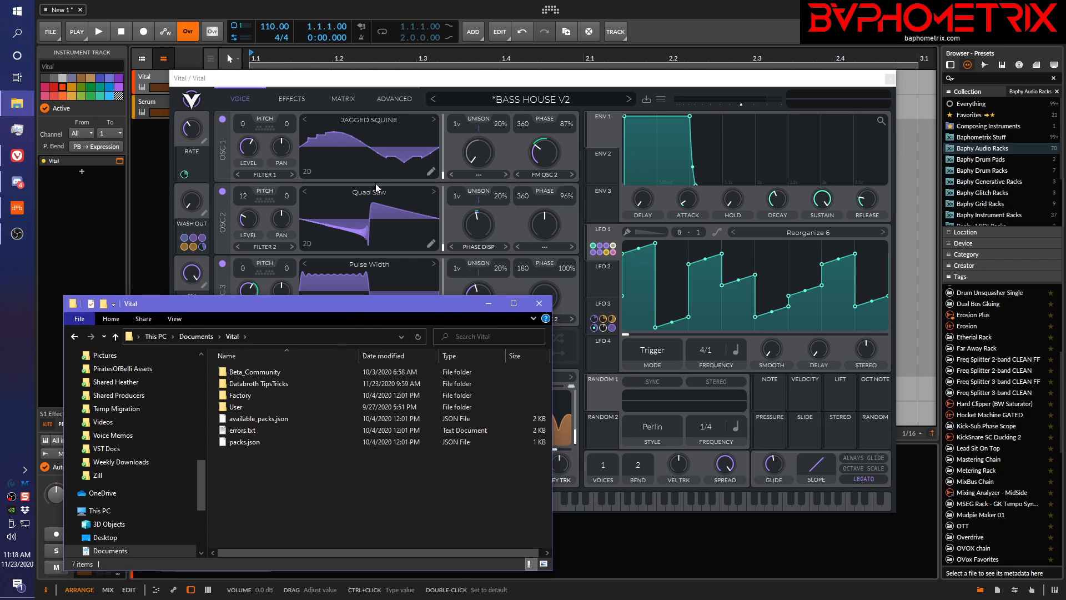
Open Vital's preset browser and place the File Explorer window so the browser's folder list and the Vital folder are both visible.
click(420, 80)
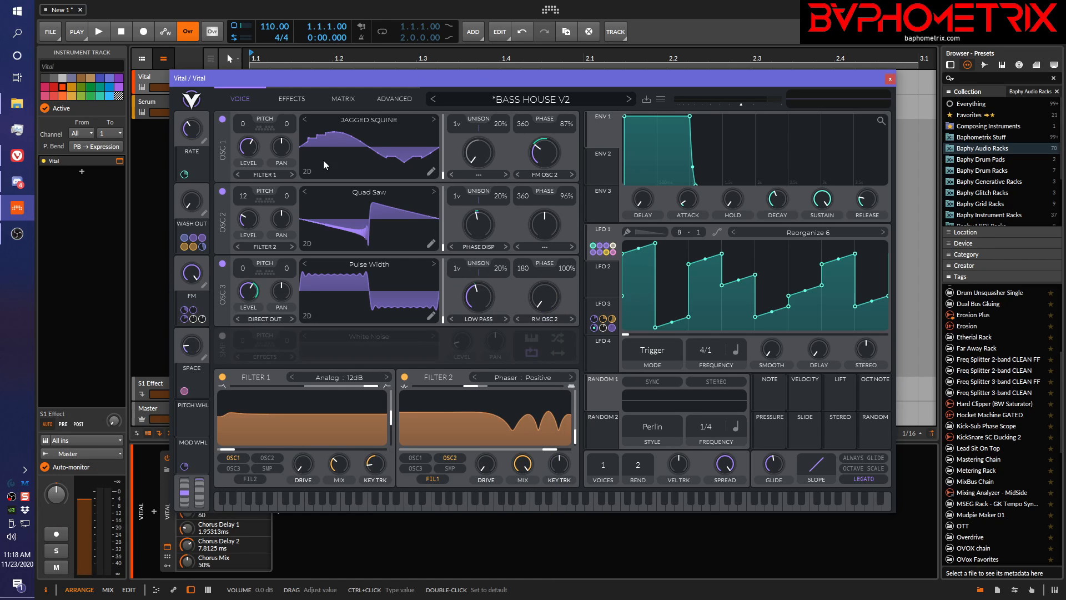
click(493, 100)
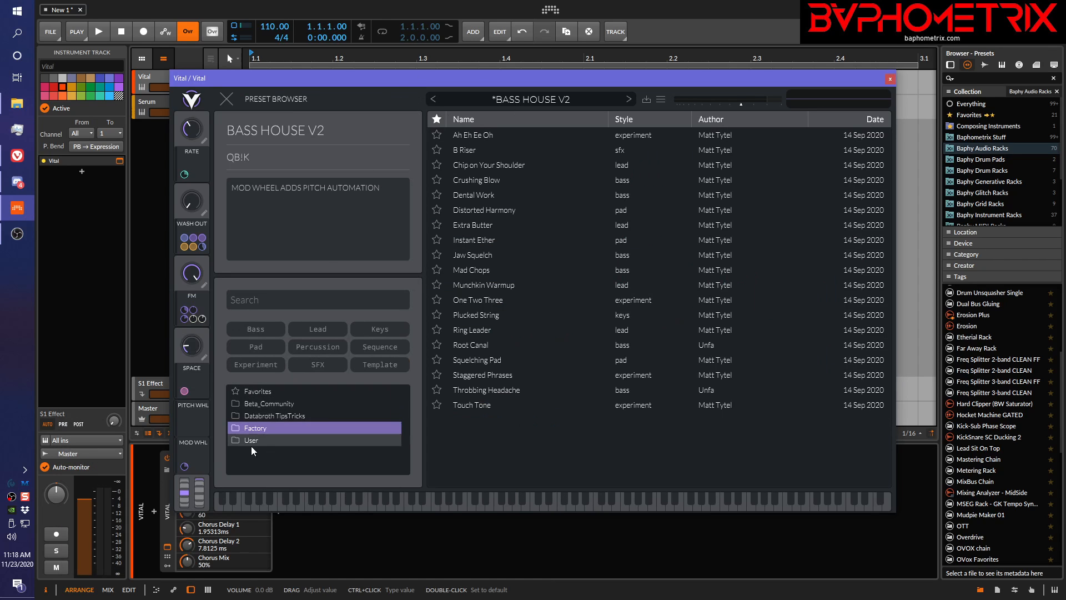
click(18, 104)
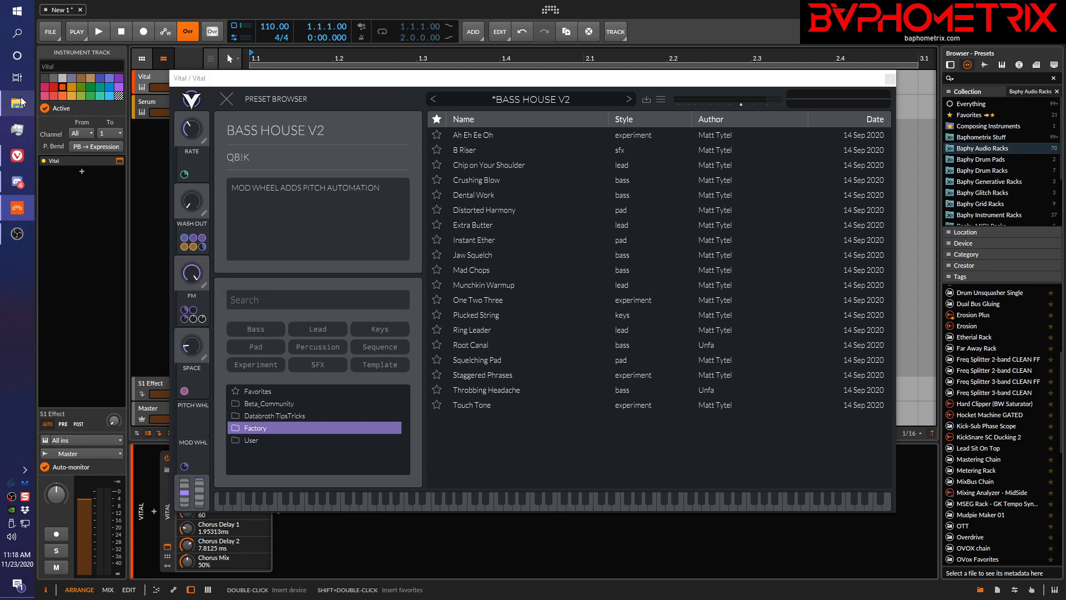
drag(246, 305, 685, 231)
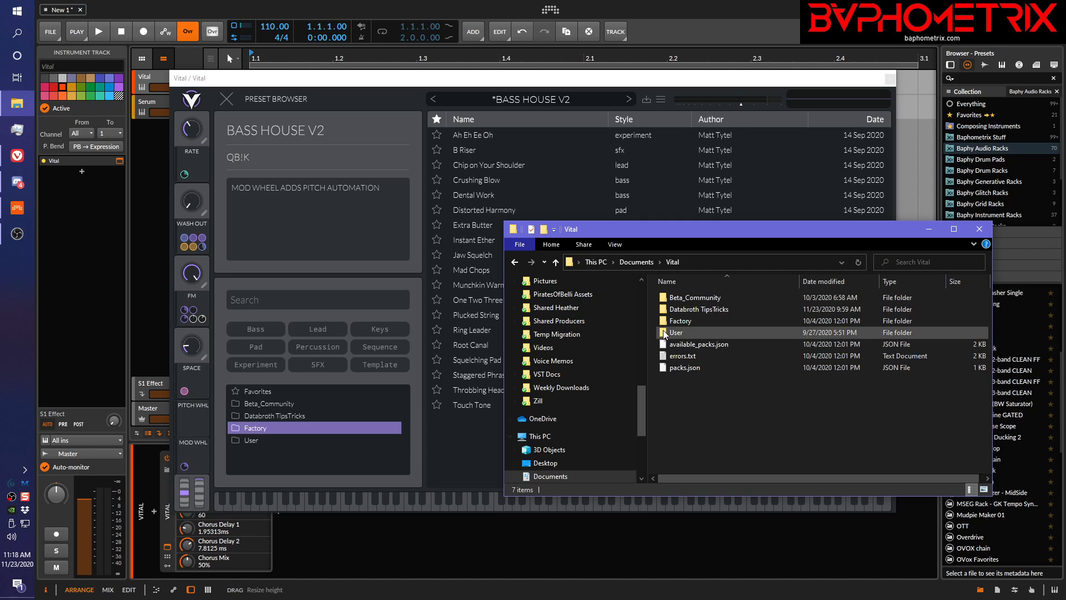
Look through the Databroth TipsTricks folder on disk, viewing its Presets folder and the Harmonics folder inside LFOs.
double_click(664, 311)
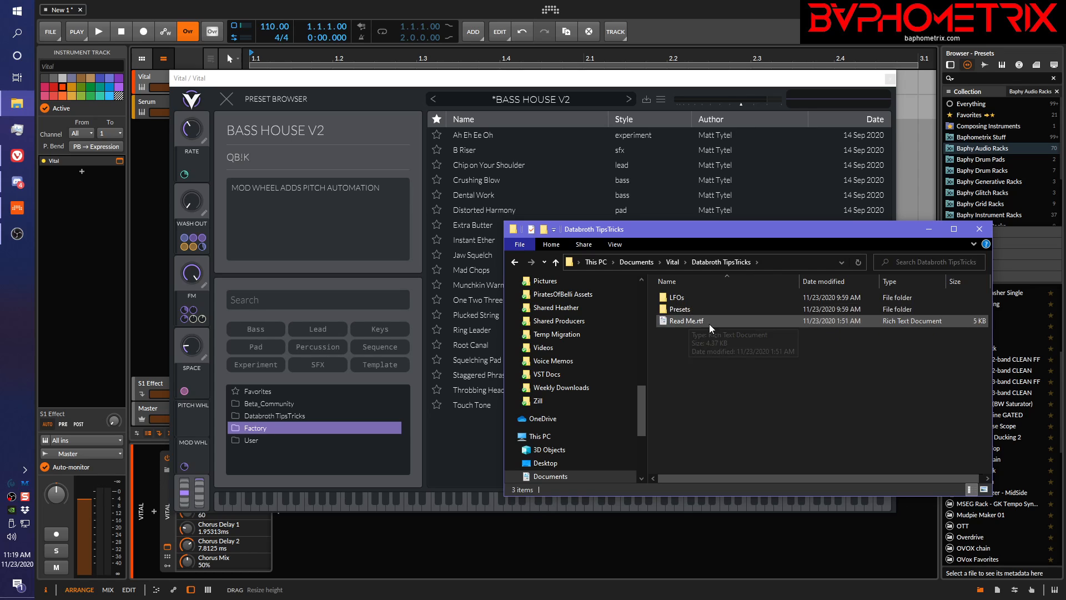
double_click(664, 311)
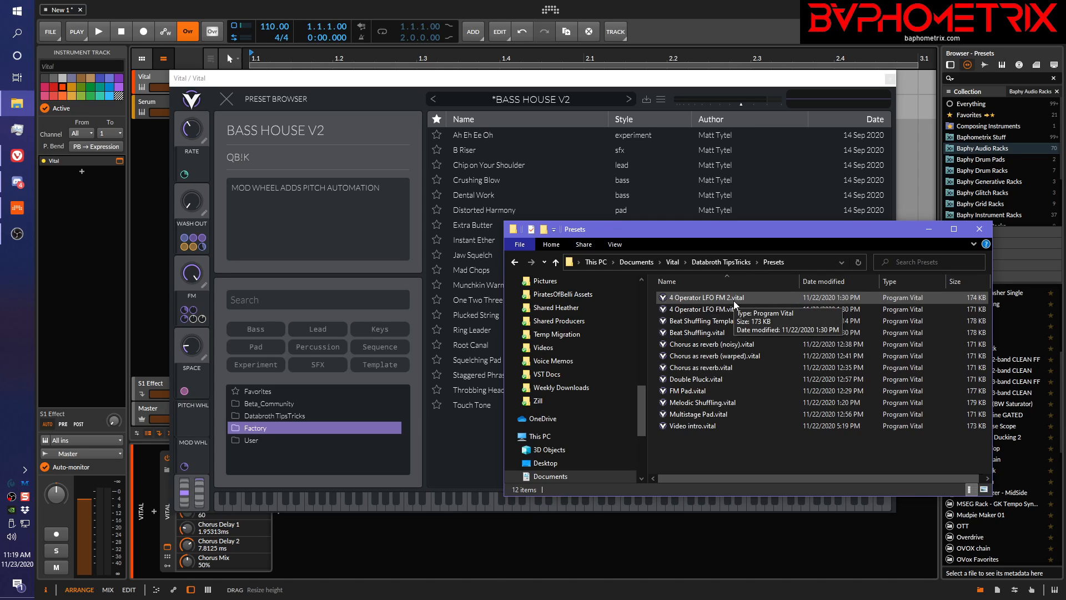
click(557, 263)
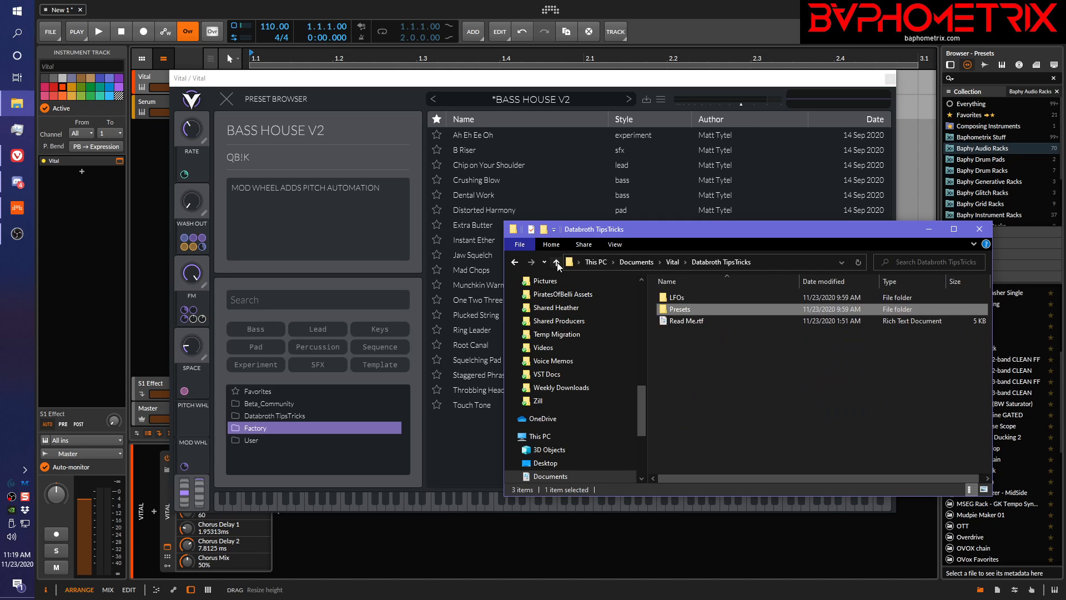
double_click(670, 299)
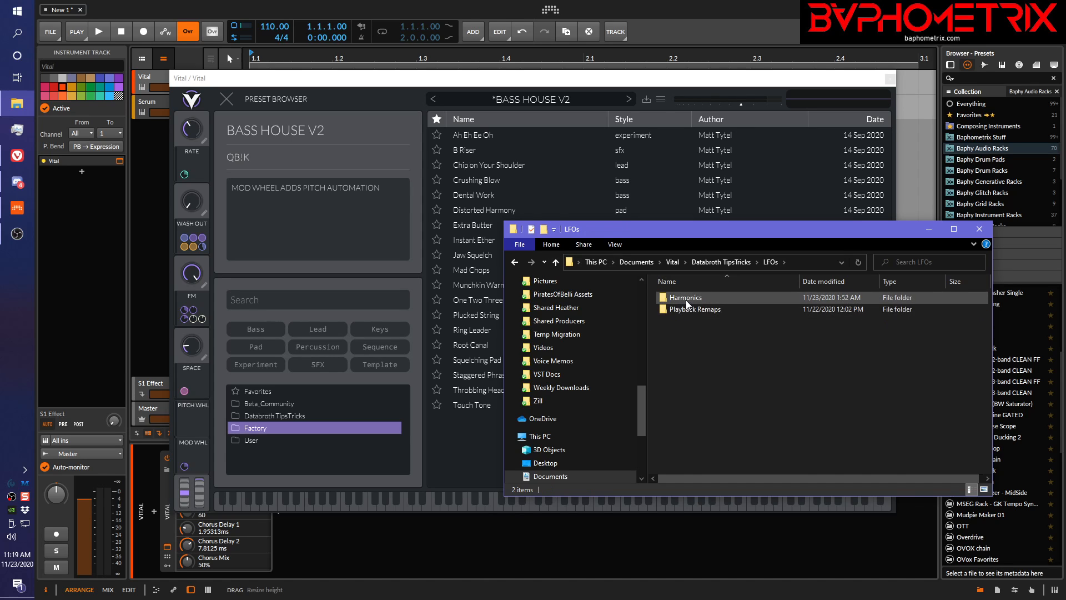
double_click(685, 300)
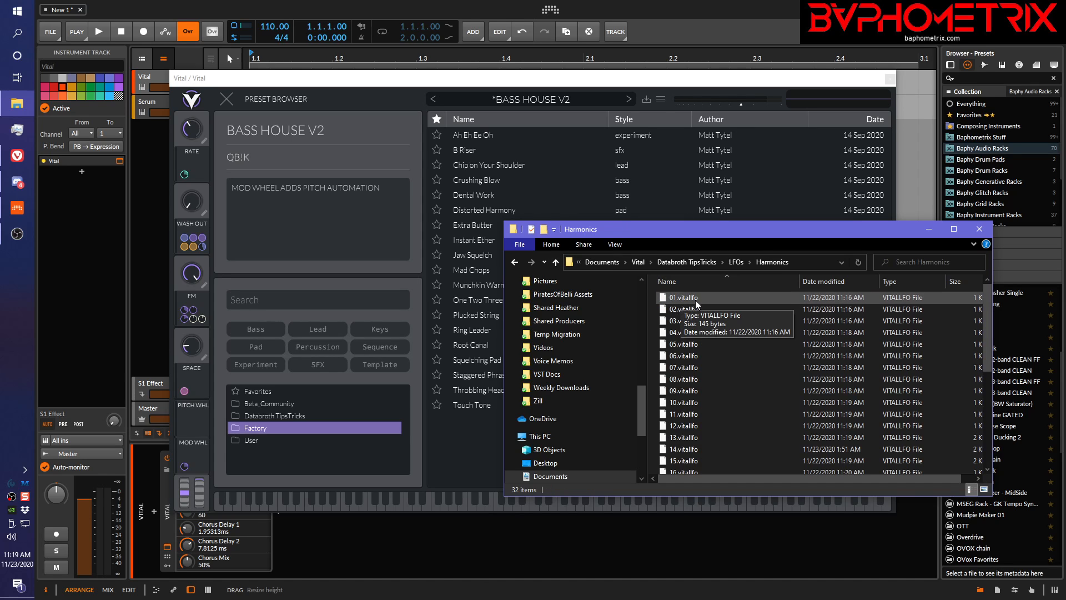
click(556, 261)
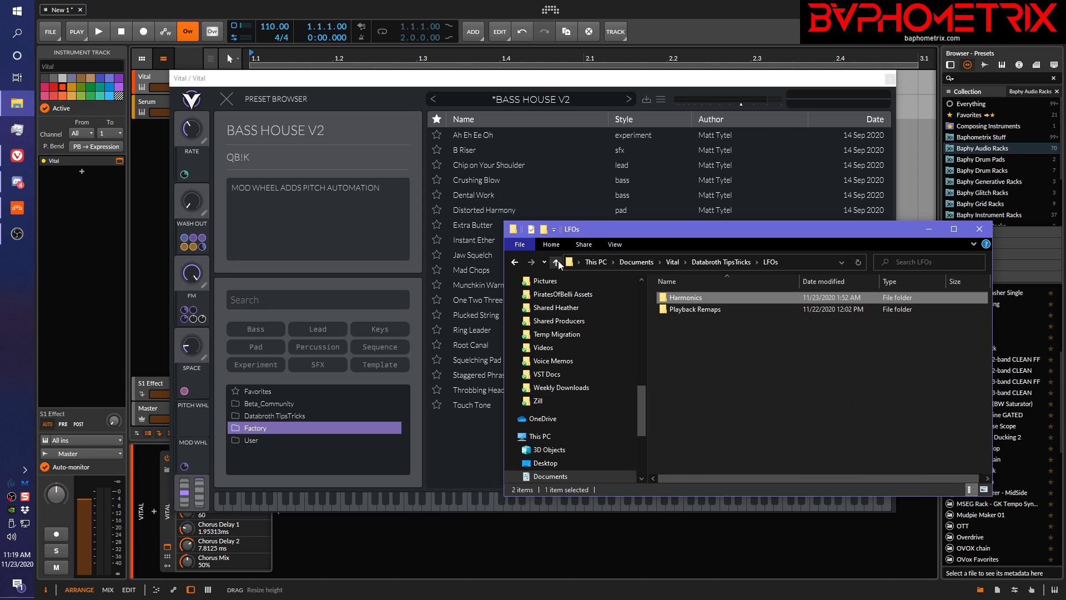
Open Vital's Factory folder on disk, view the Basic folder inside Wavetables, and return to the Factory folder.
click(676, 262)
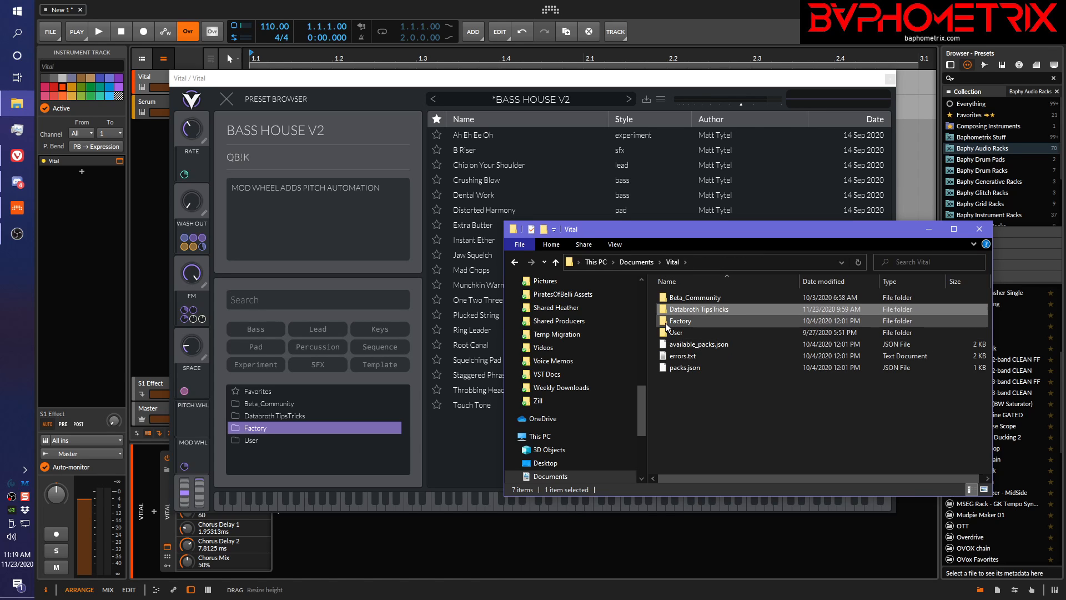
double_click(666, 322)
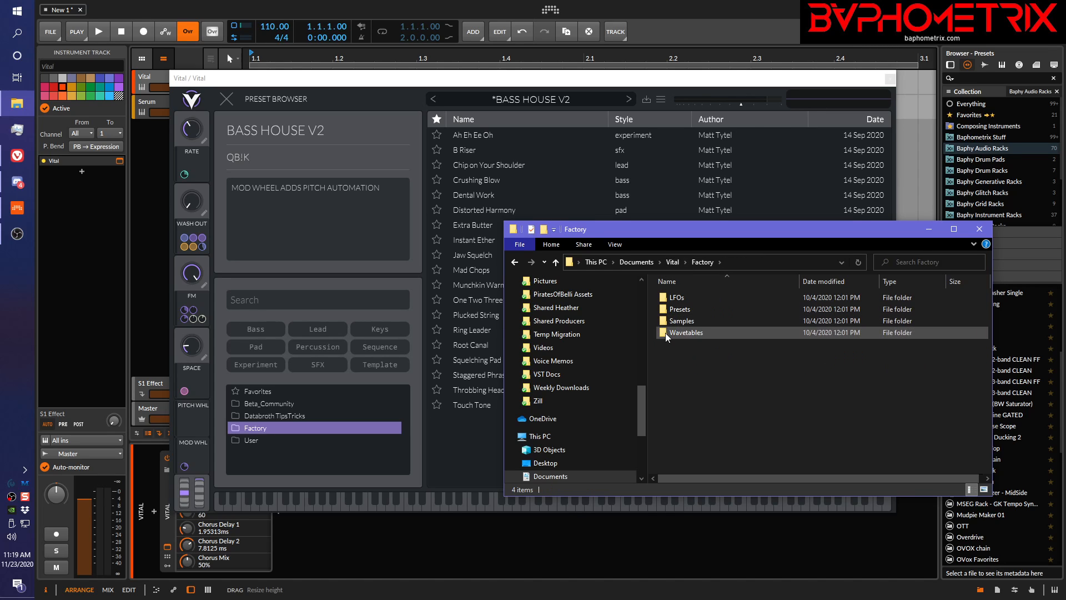
double_click(665, 332)
double_click(669, 299)
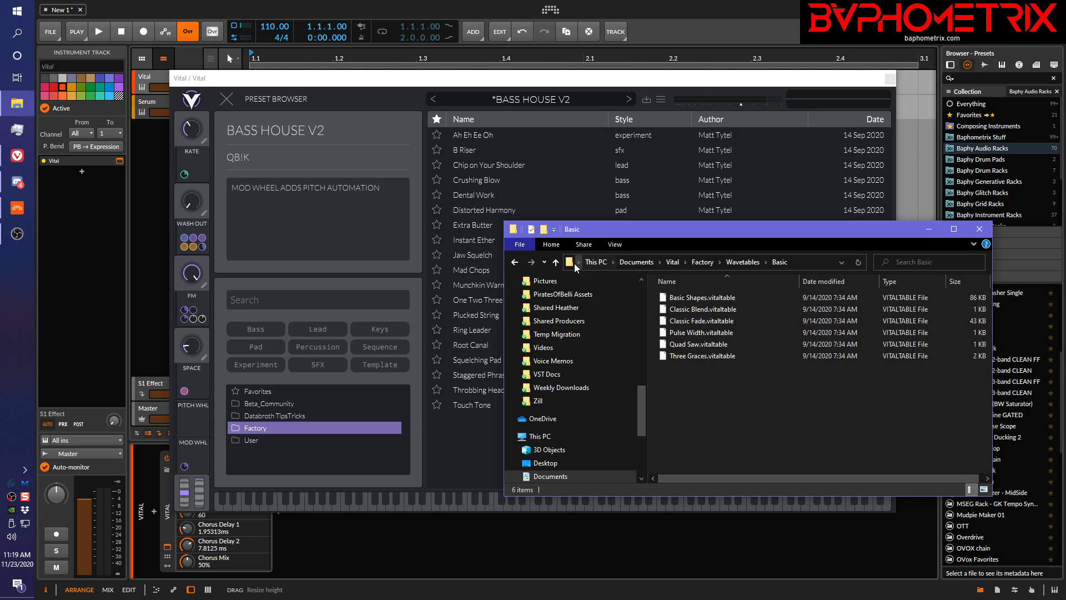
click(556, 262)
click(556, 262)
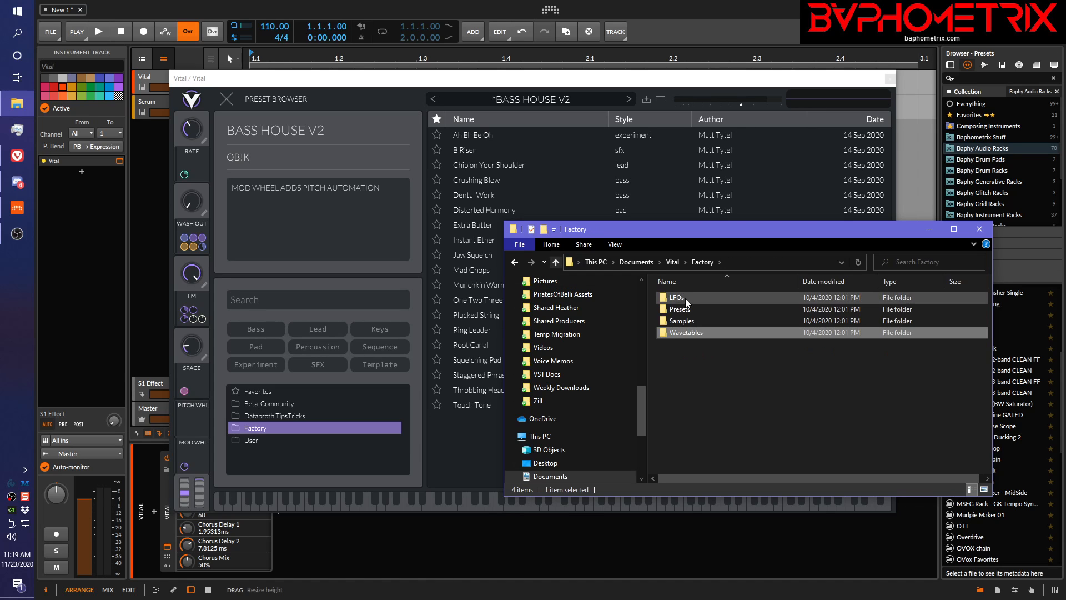
View the Noise folder inside Factory's Samples folder on disk and return to the Factory folder.
click(663, 321)
double_click(663, 322)
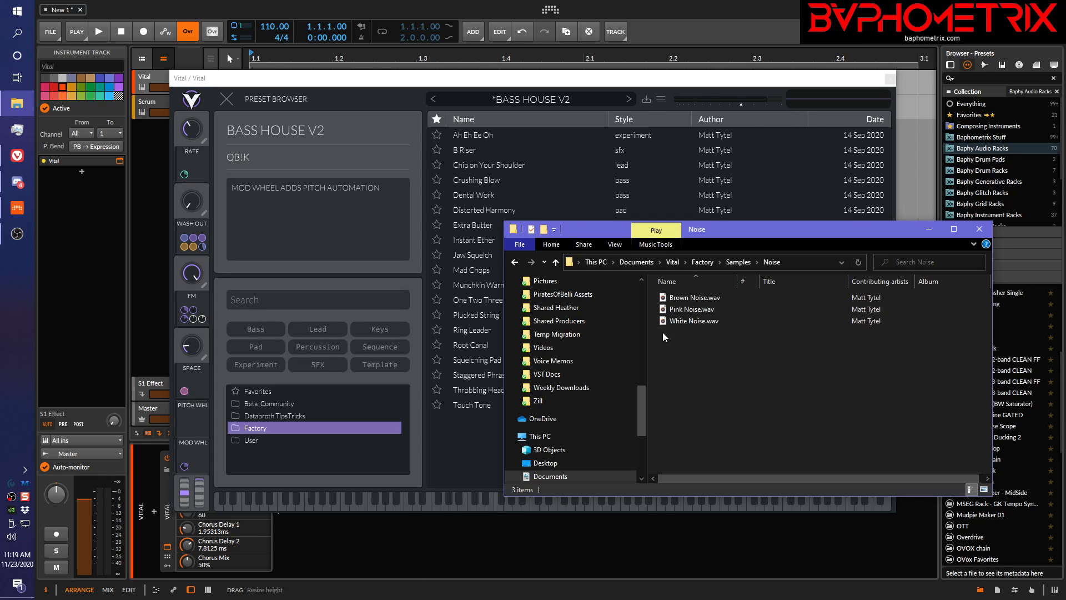
click(557, 262)
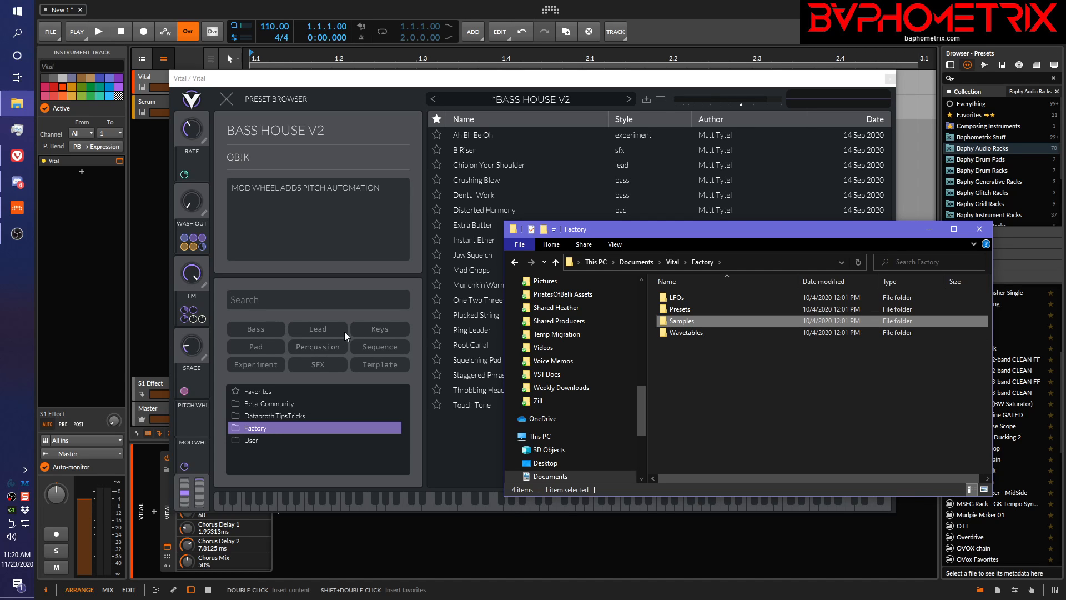
Open the Beta_Community folder on disk and look through the subfolders of its LFOs and Presets folders.
click(674, 263)
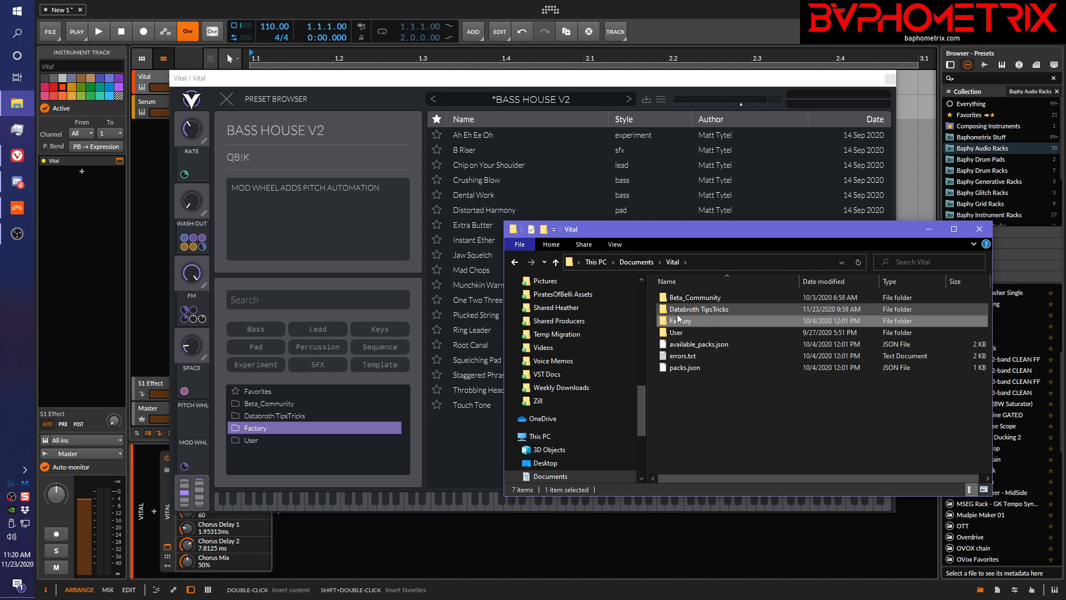
double_click(679, 297)
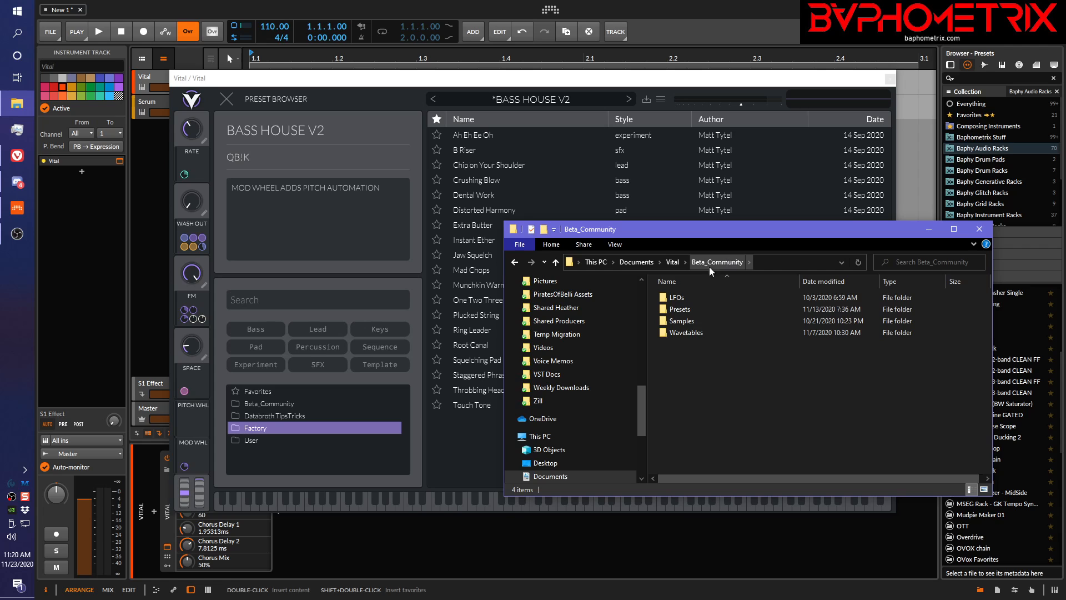
double_click(662, 300)
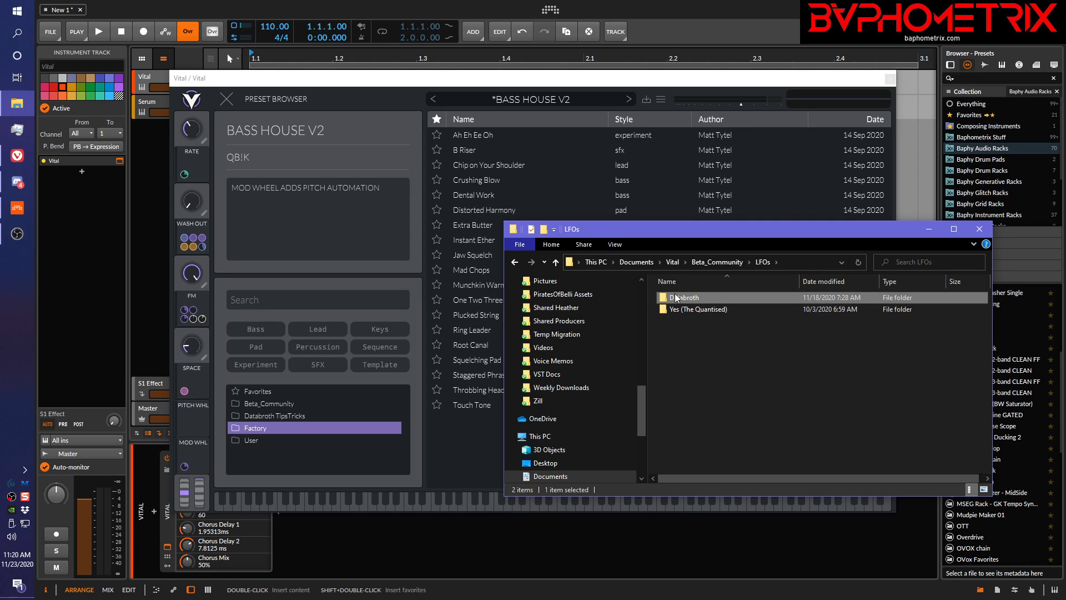
click(555, 262)
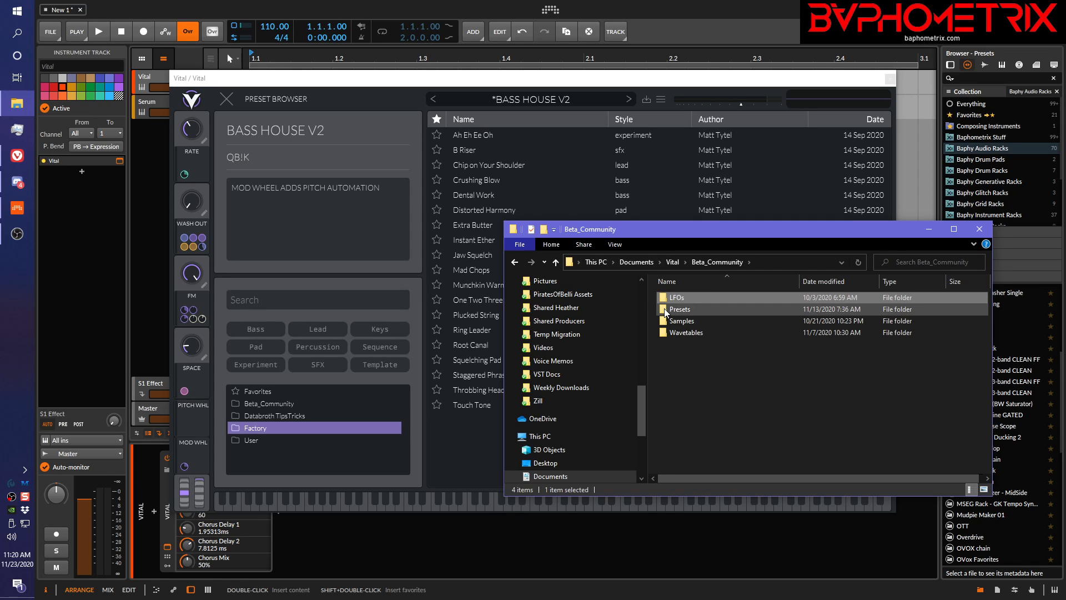
double_click(665, 308)
scroll(717, 445, down, 2)
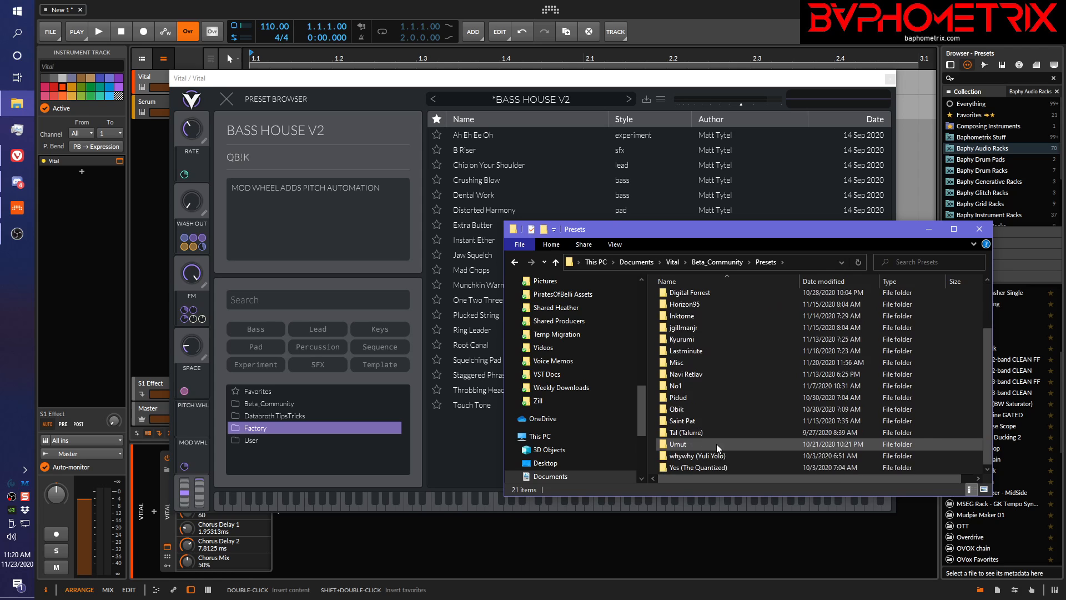
scroll(716, 445, up, 2)
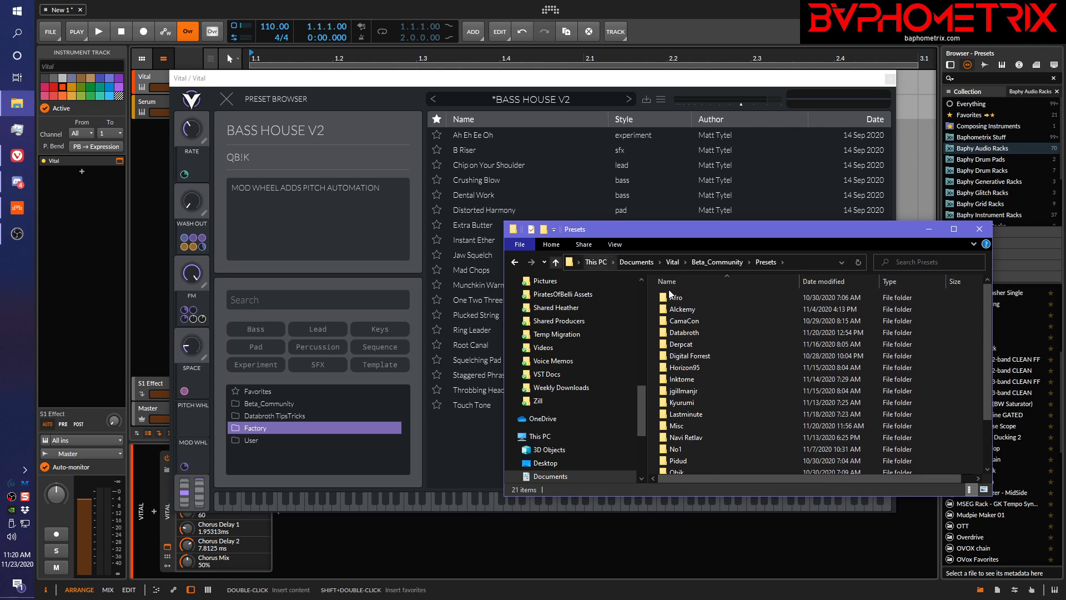
scroll(743, 348, down, 1)
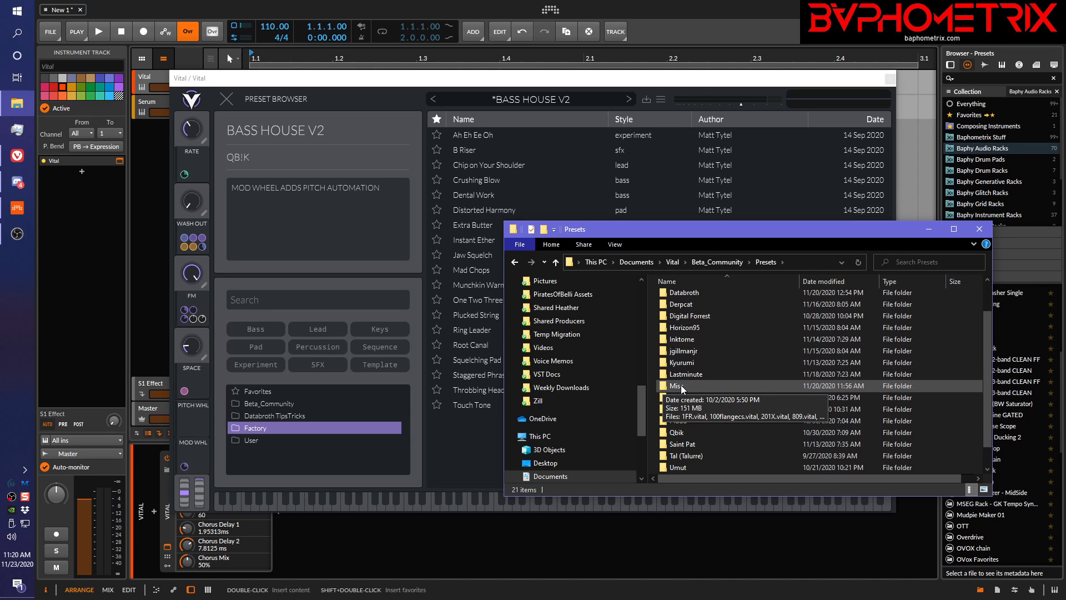
Look through Beta_Community's Samples and Wavetables folders on disk, and reopen its Presets folder.
click(557, 262)
click(668, 322)
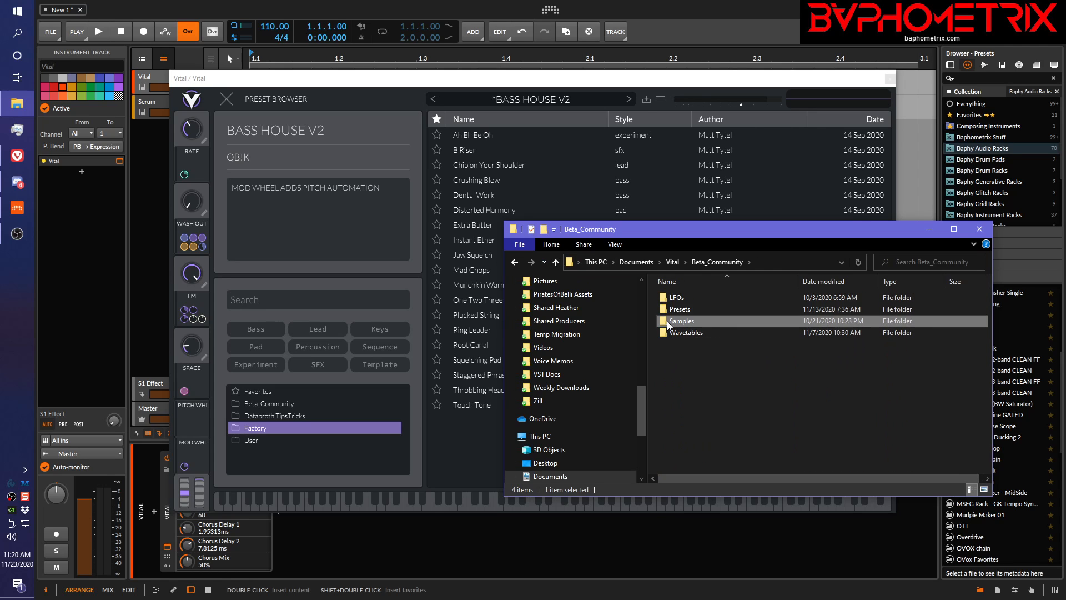
double_click(668, 322)
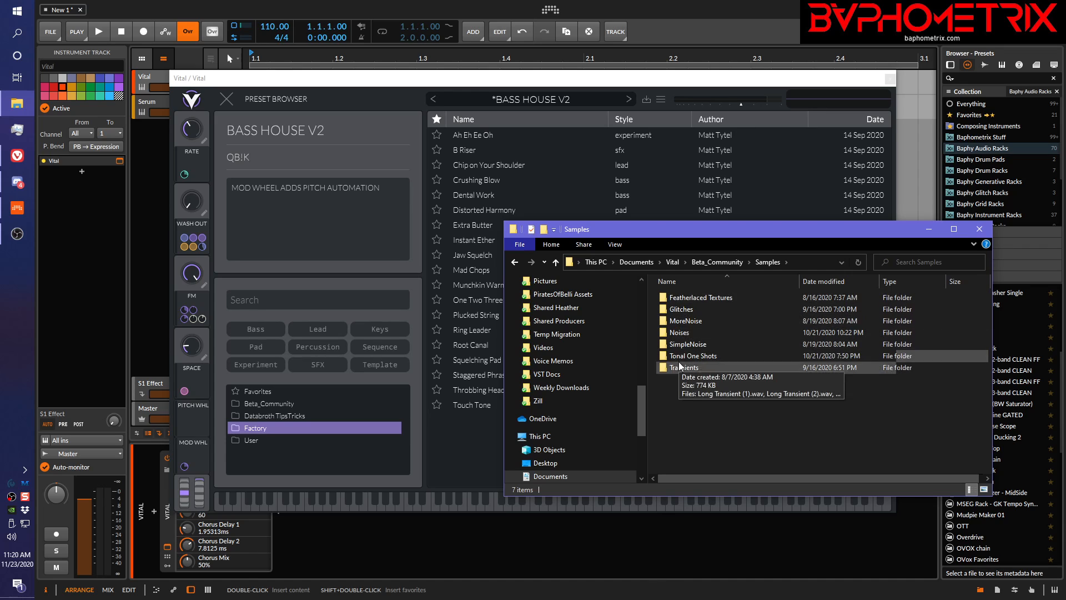
click(556, 262)
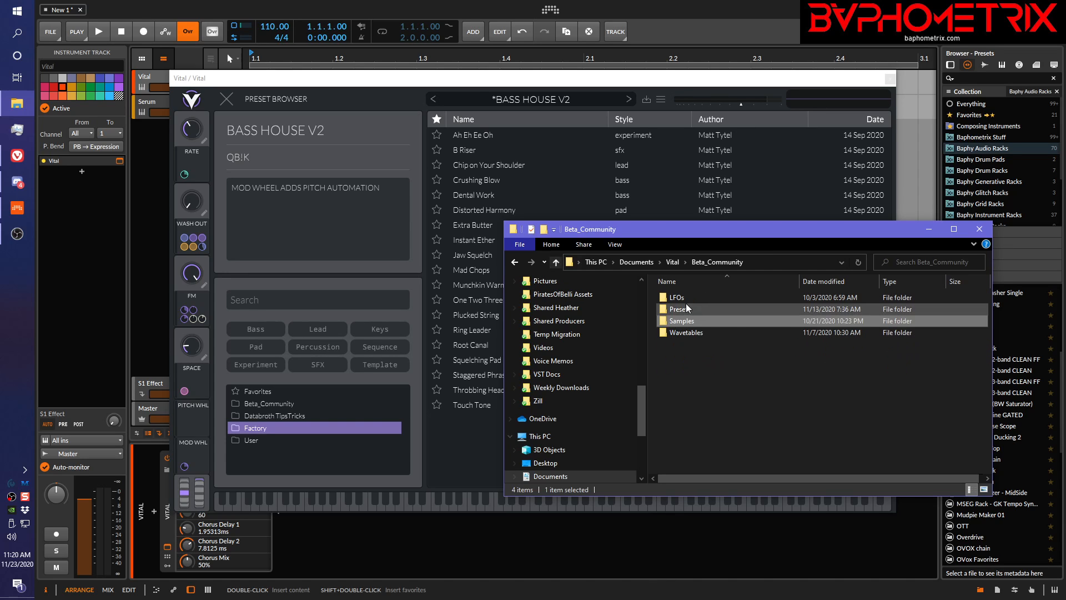
click(665, 331)
double_click(666, 332)
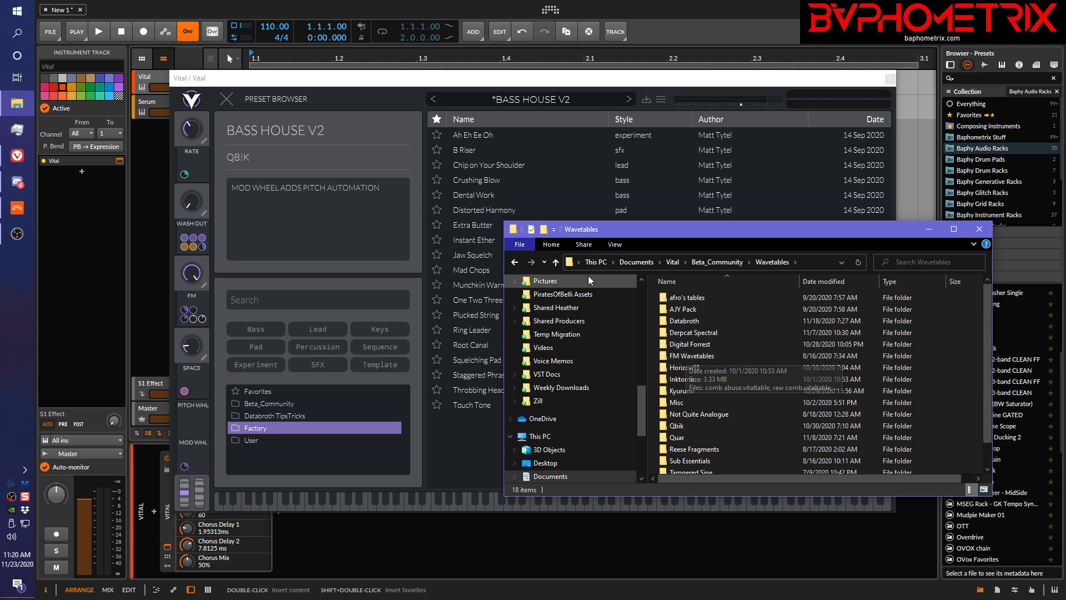
click(557, 262)
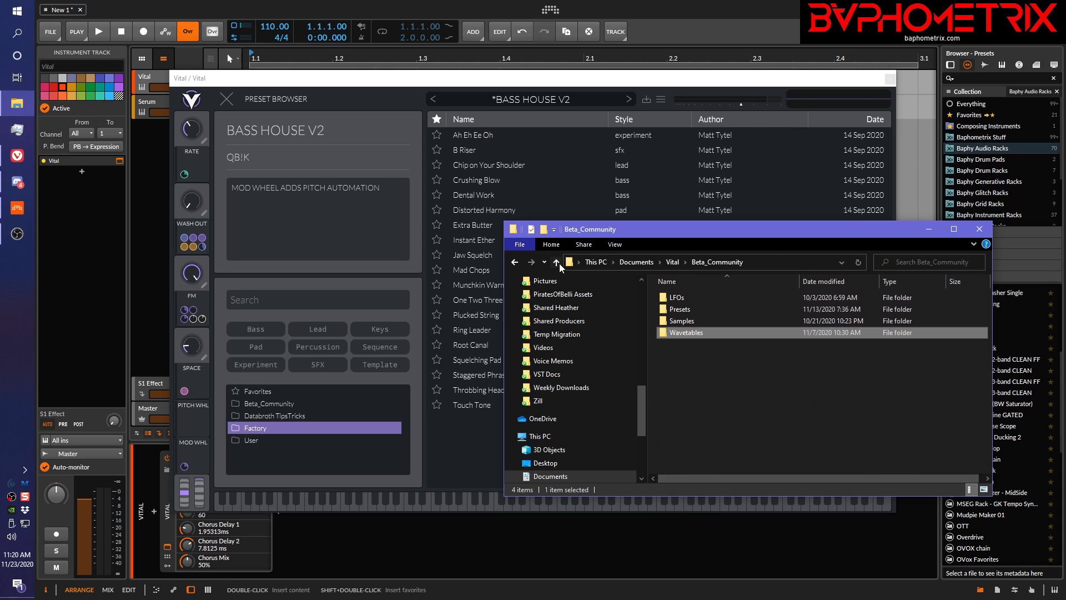
double_click(665, 310)
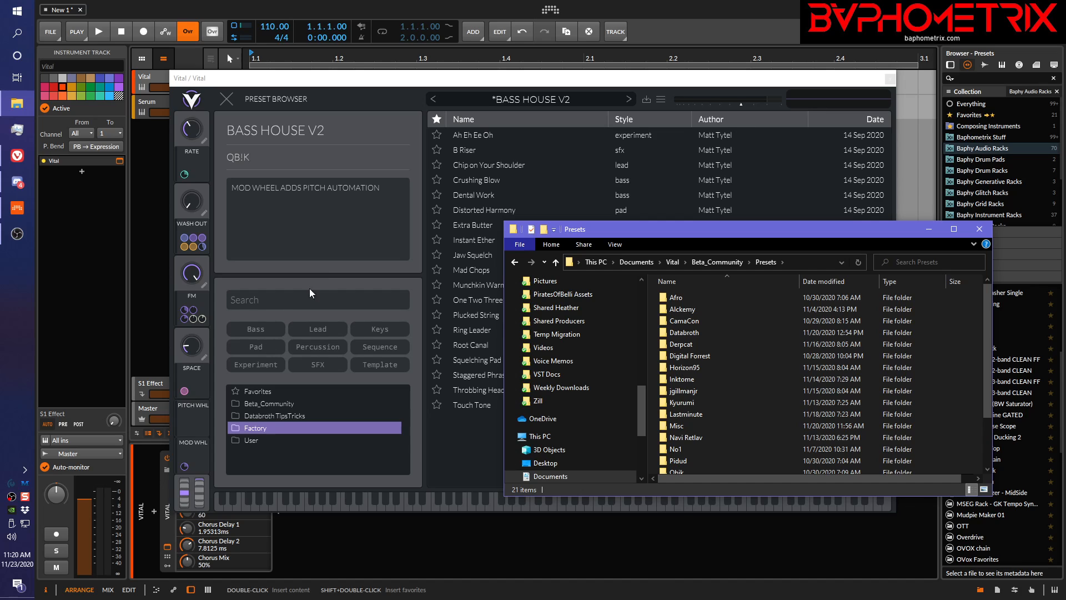
Switch back to Vital, reopen the preset browser, and expand its Beta_Community folder.
click(403, 97)
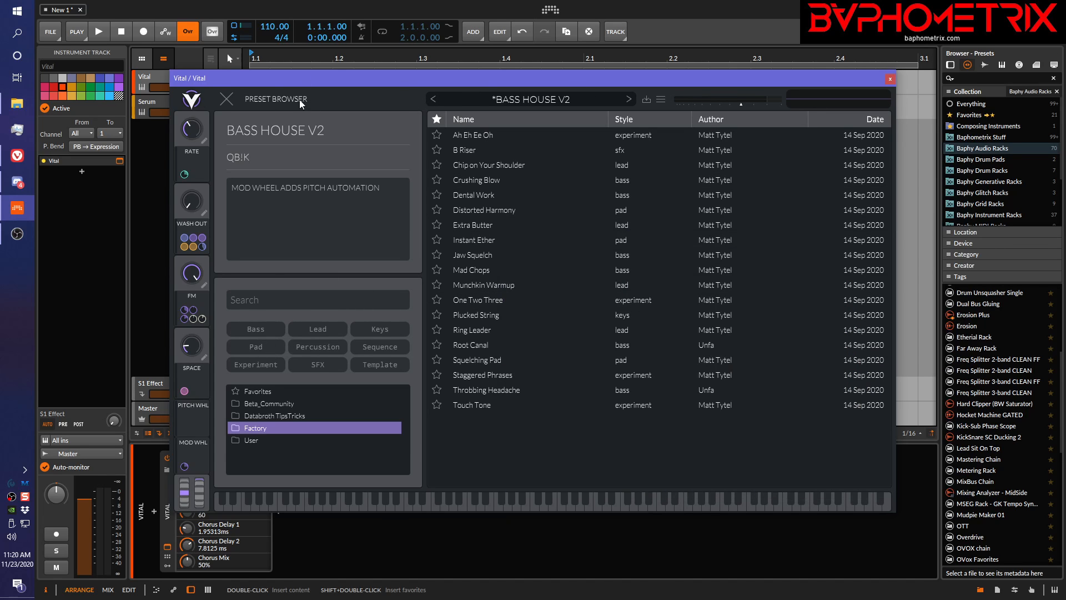
click(226, 99)
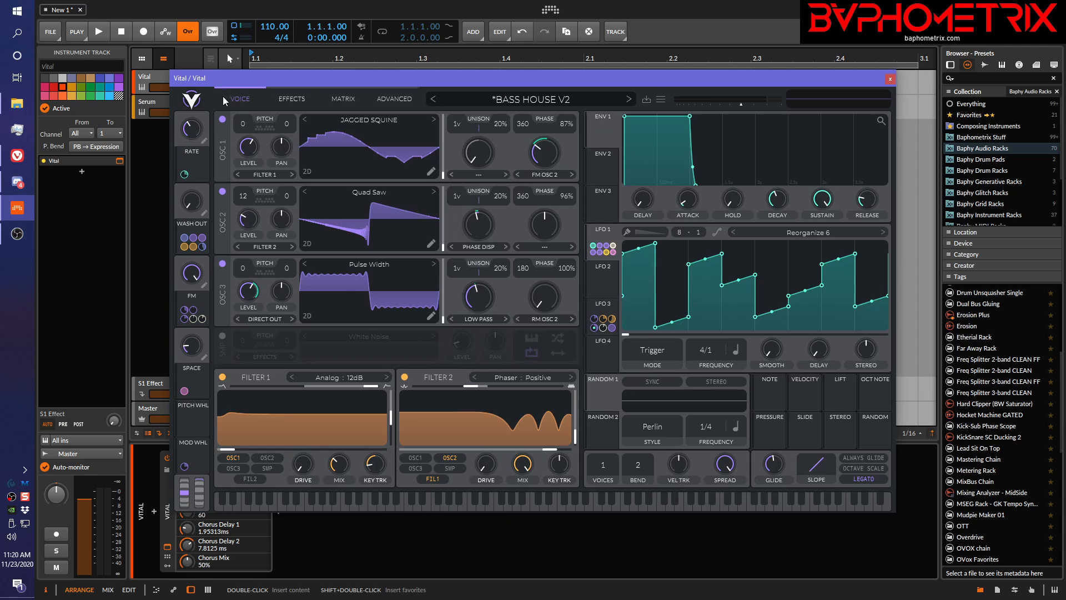
click(501, 103)
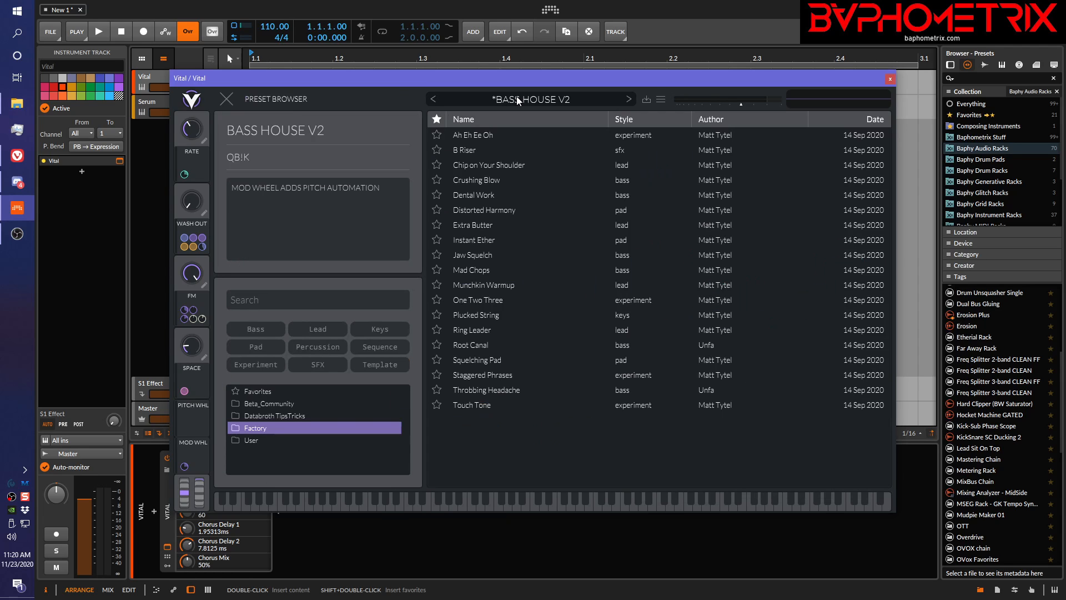
click(237, 402)
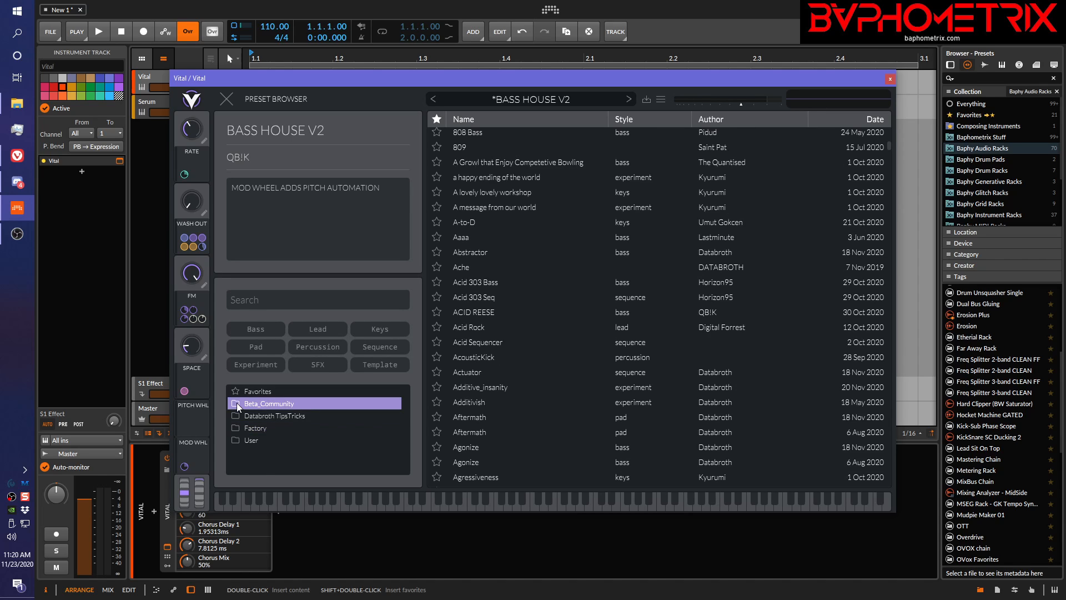
click(236, 402)
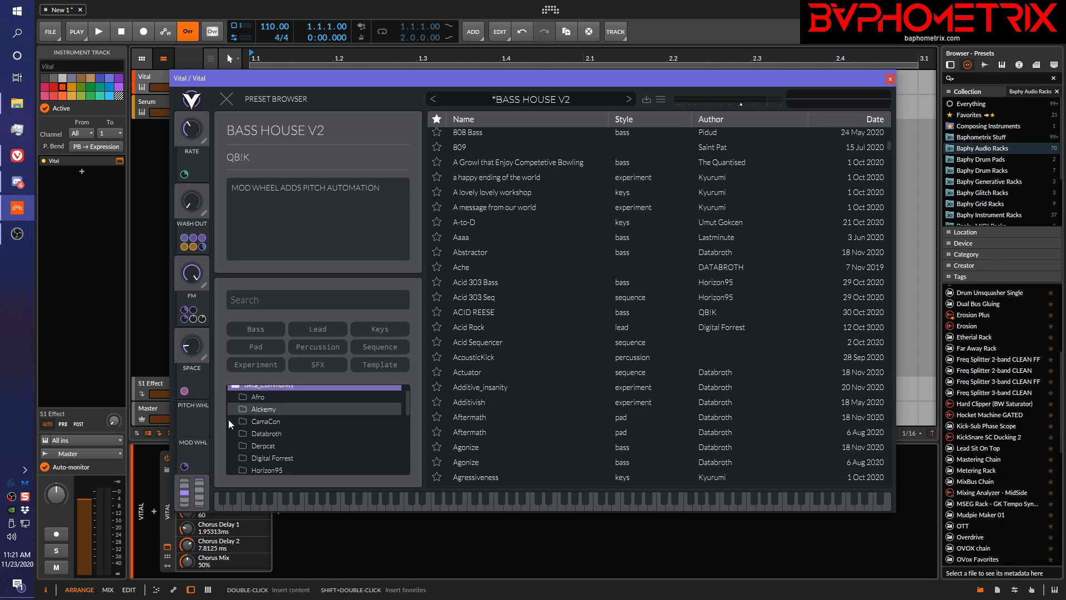
View the presets of the Afro, Alckemy and CamaCon subfolders under Beta_Community.
click(244, 396)
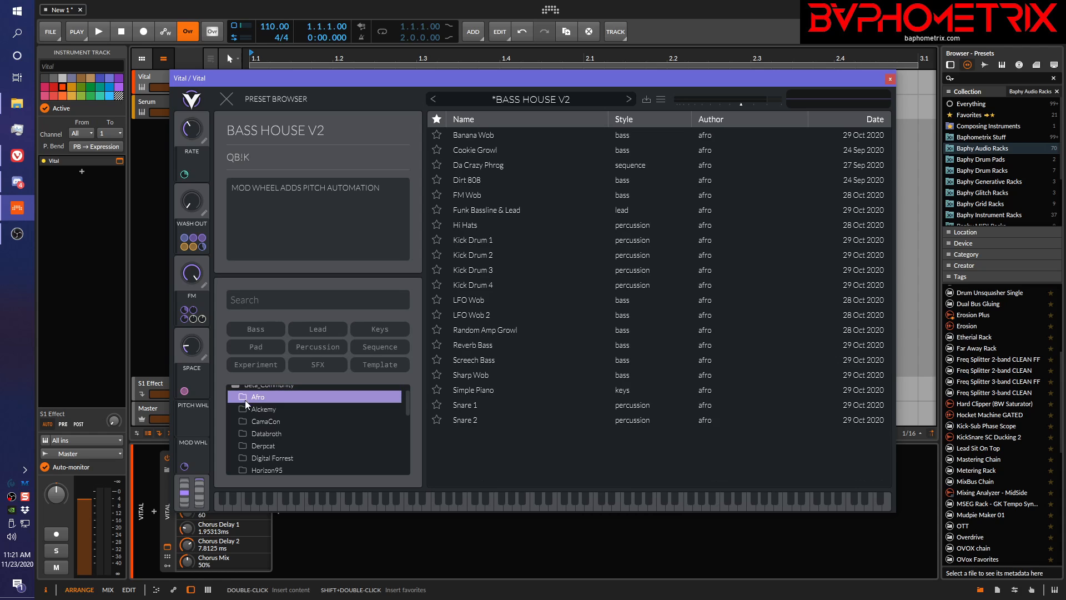
click(245, 409)
click(246, 421)
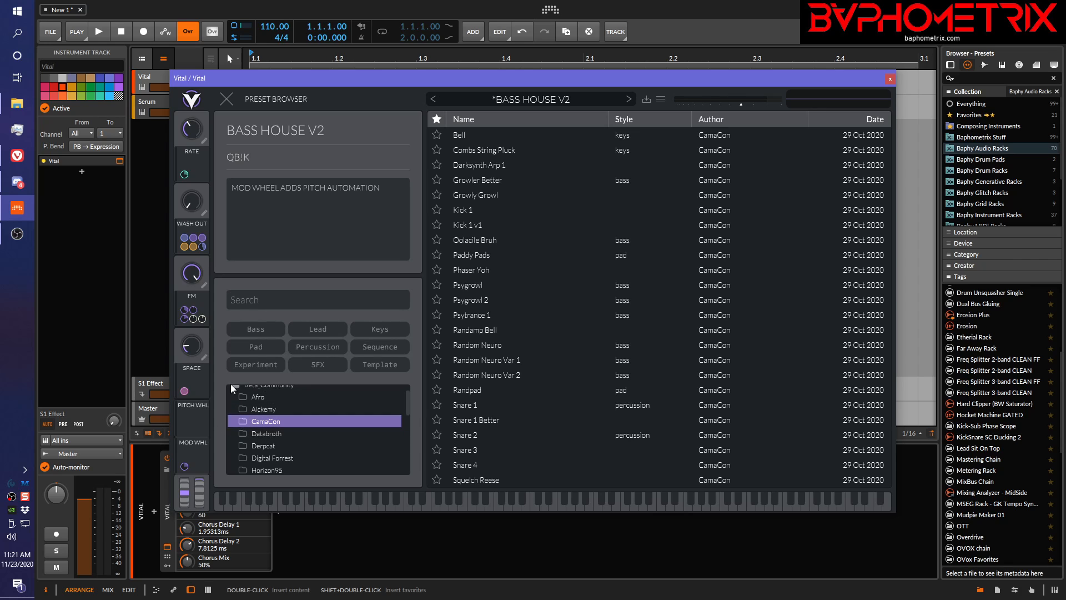
Collapse the Beta_Community folder and close the preset browser.
scroll(236, 390, up, 1)
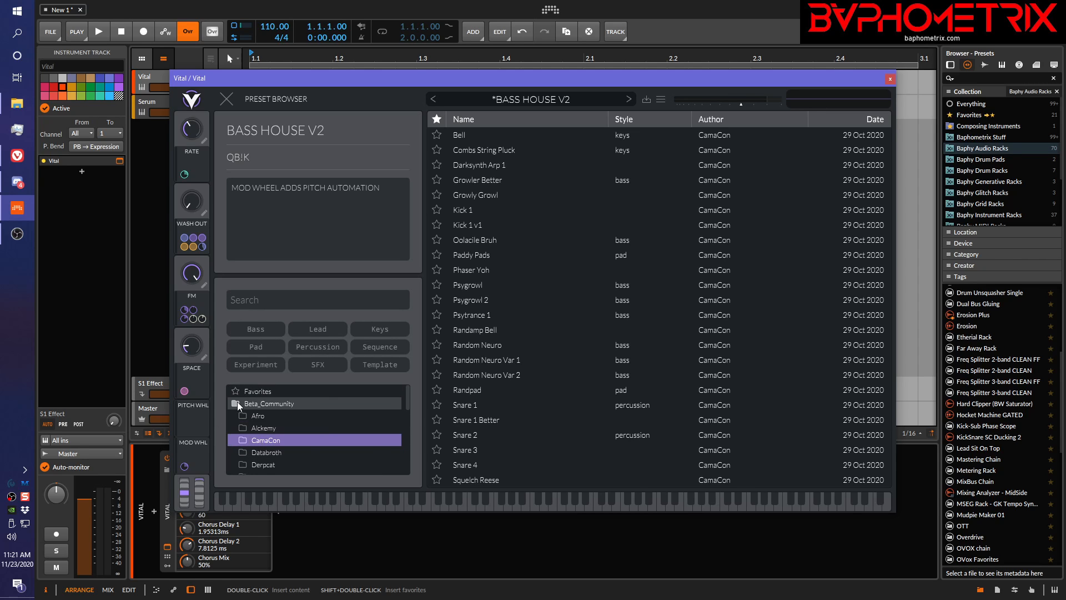
click(238, 401)
click(237, 402)
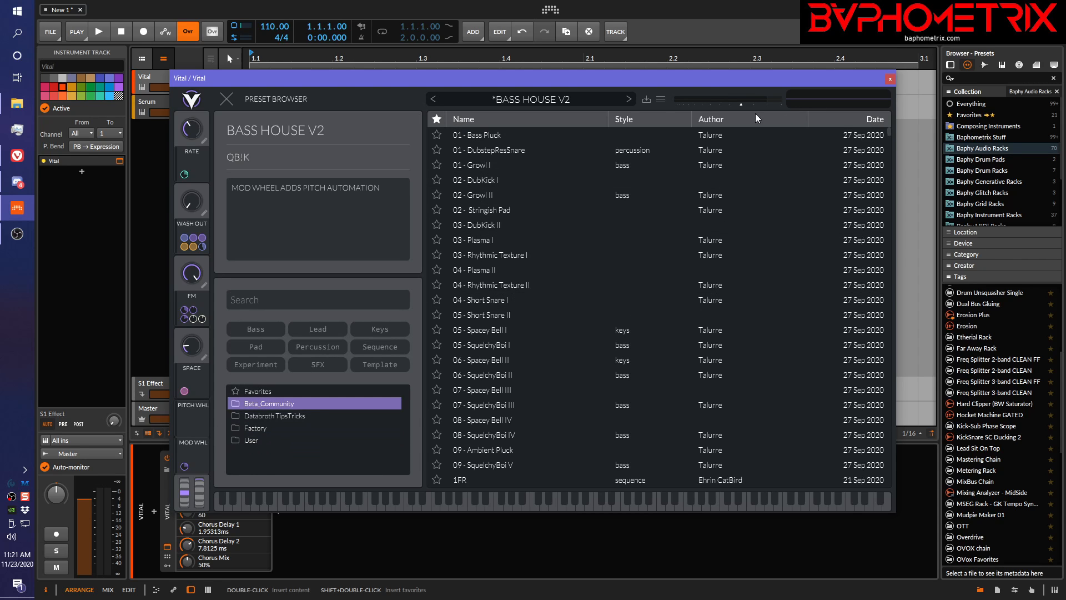
click(227, 99)
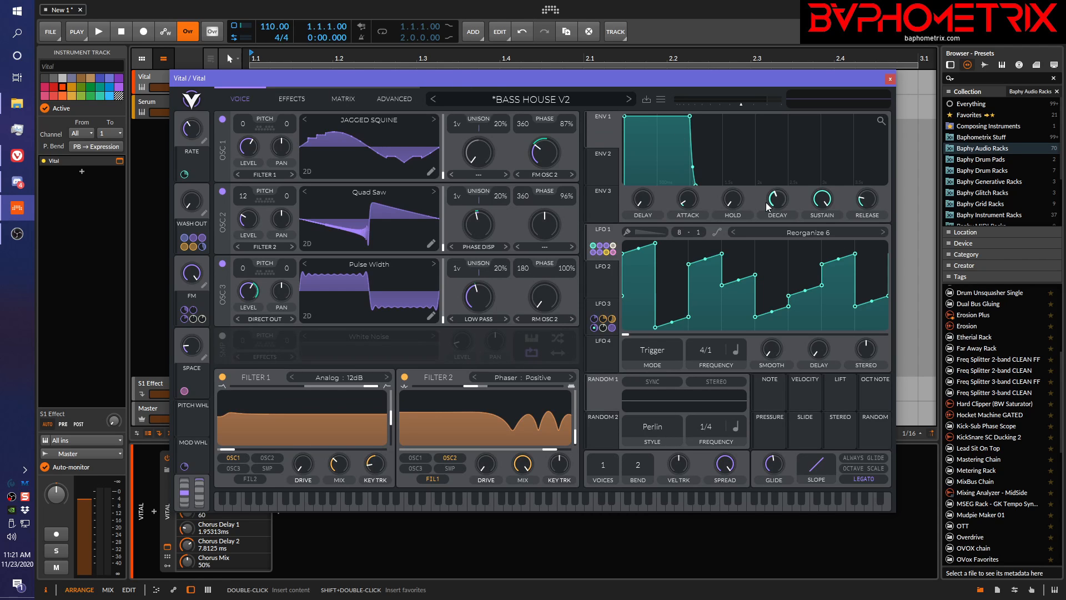
Open the LFO 1 shape browser, expand Beta_Community to examine its subfolders, and close the browser.
click(792, 232)
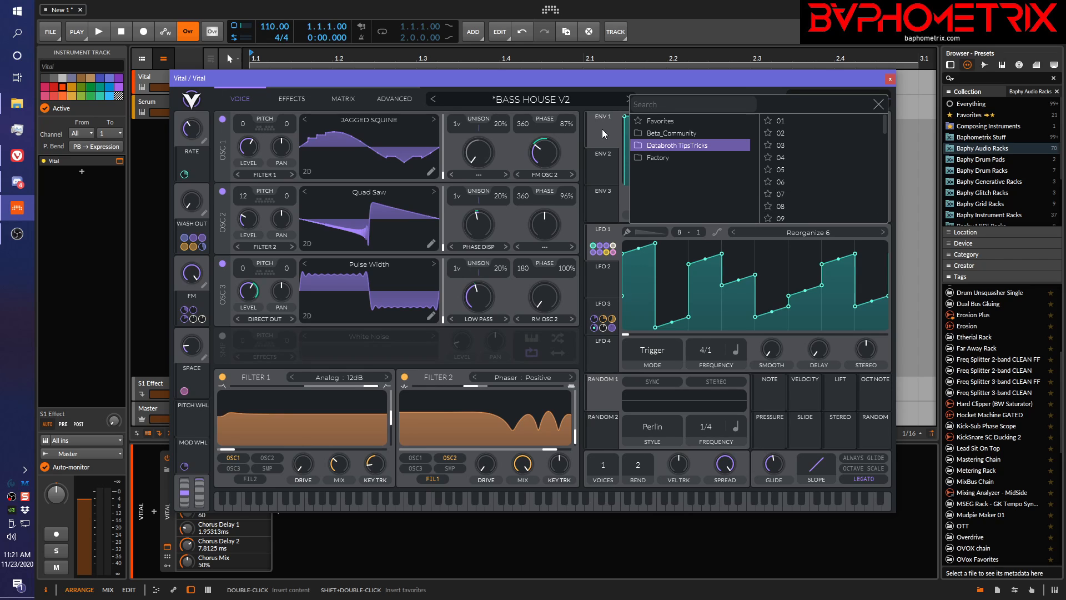
click(640, 134)
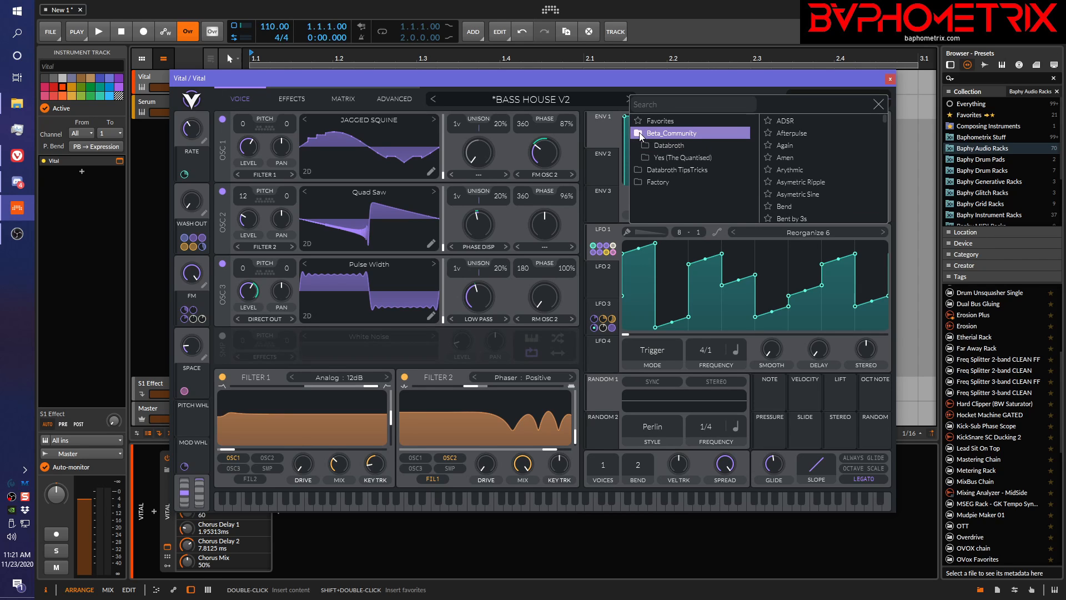
click(639, 133)
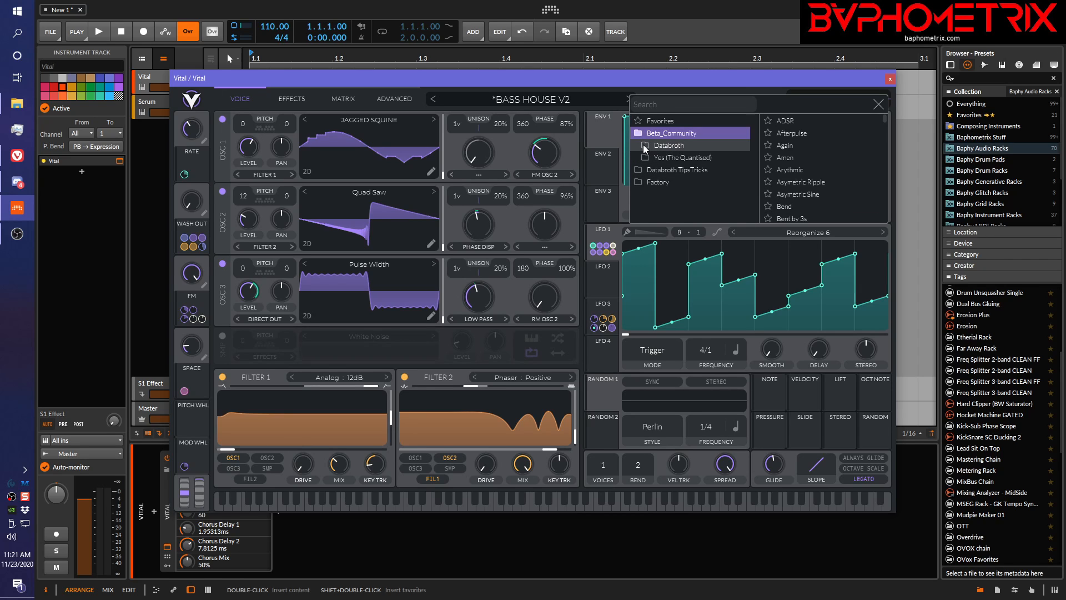
click(646, 146)
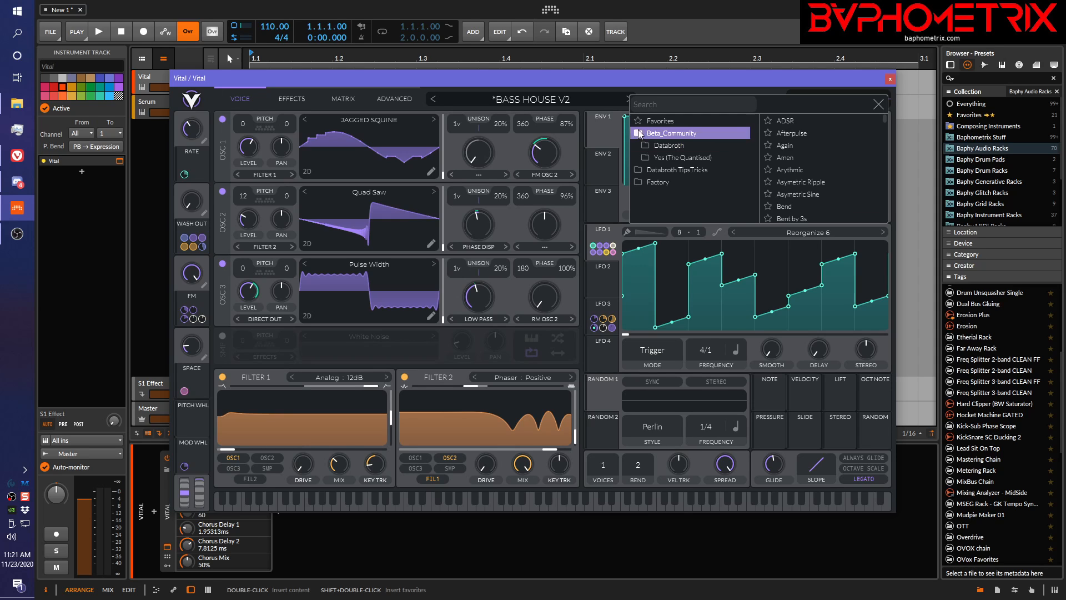
click(879, 104)
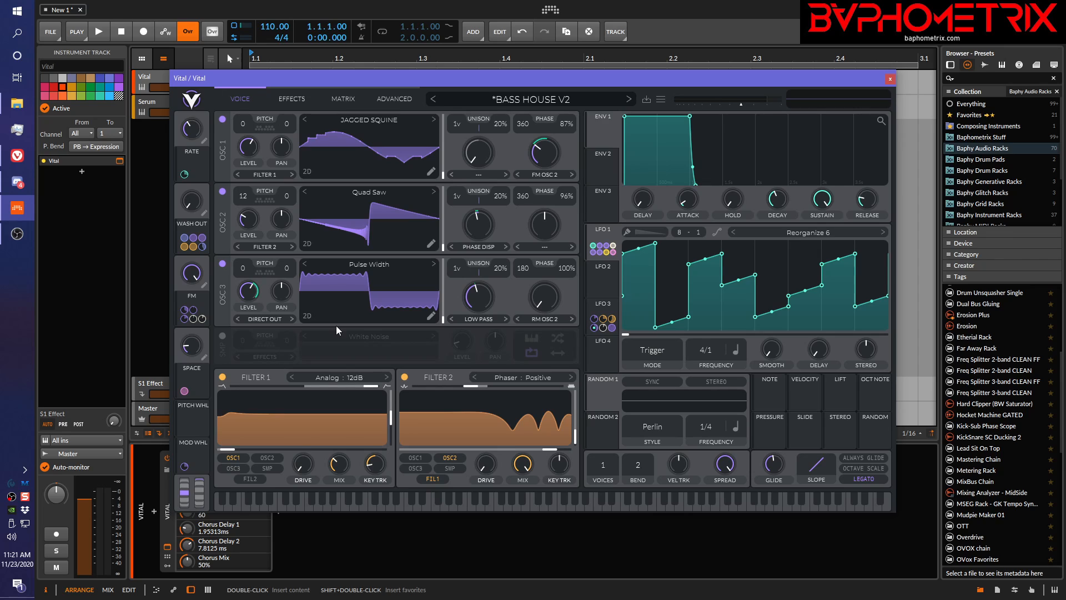
Enable the sampler, open its sample browser, and expand the Beta_Community folder.
click(223, 336)
click(365, 335)
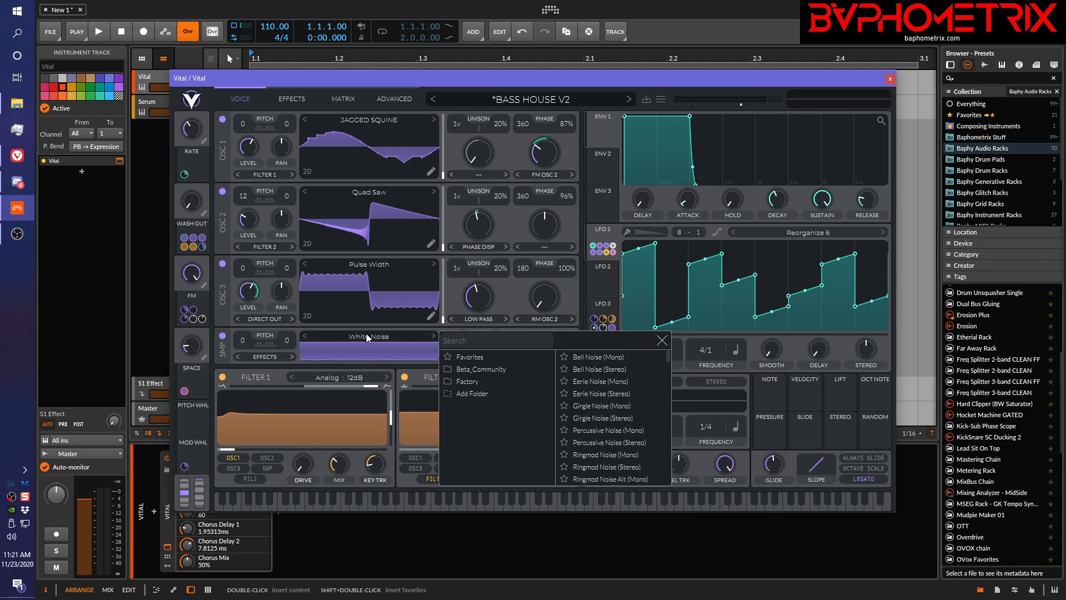
click(446, 370)
click(446, 370)
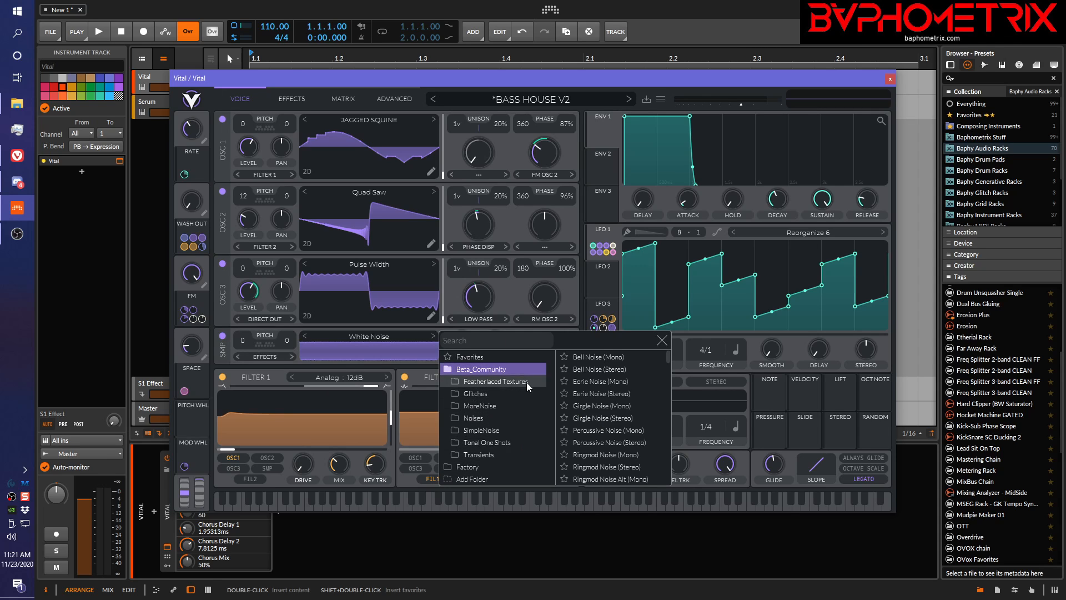
View the samples in the Glitches, MoreNoise, Noises, SimpleNoise, Tonal One Shots and Transients subfolders under Beta_Community.
click(454, 393)
click(454, 406)
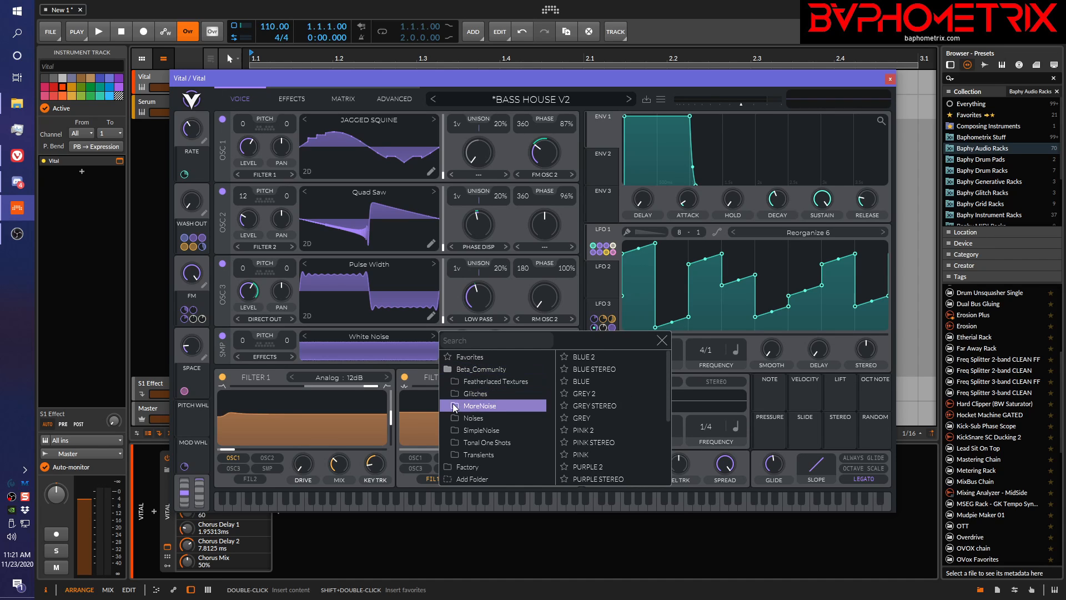
click(455, 419)
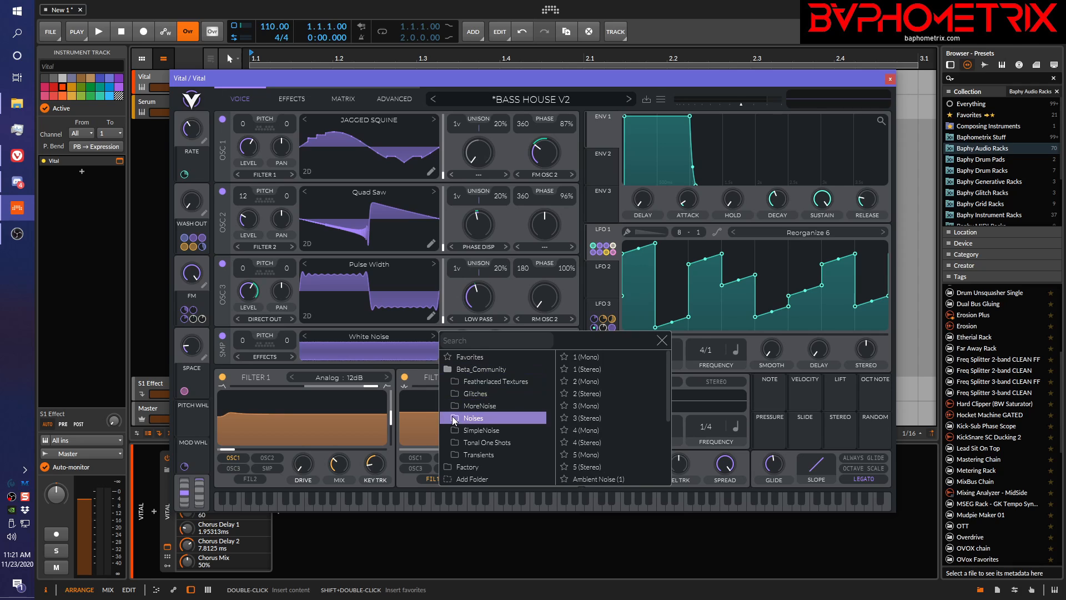
click(454, 430)
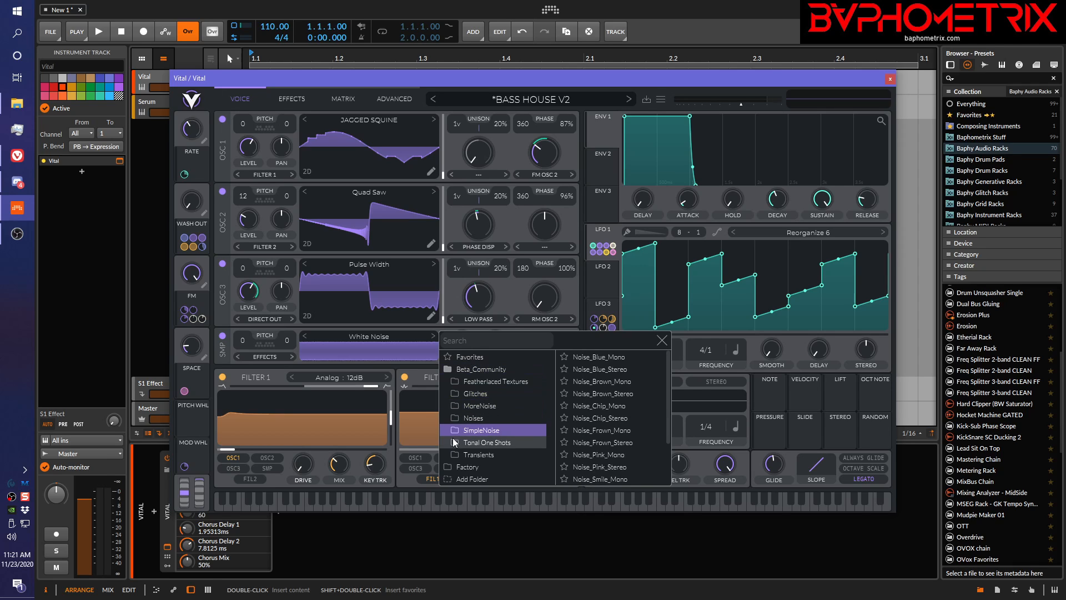
click(454, 442)
click(455, 455)
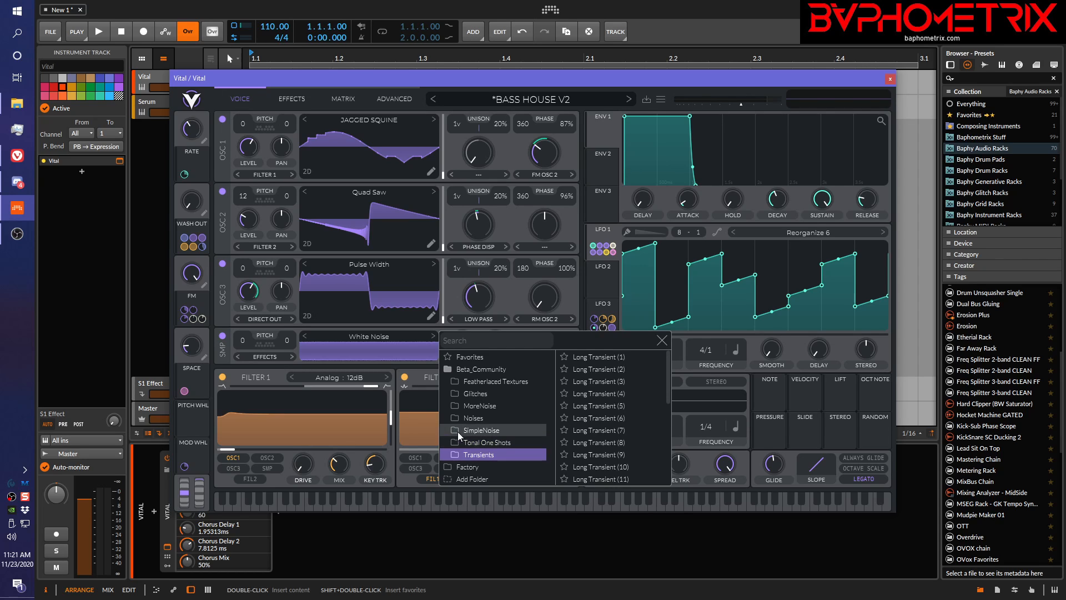
Collapse Beta_Community, expand Factory to view its Field Recordings and Noise subfolders, and collapse Factory again.
click(452, 370)
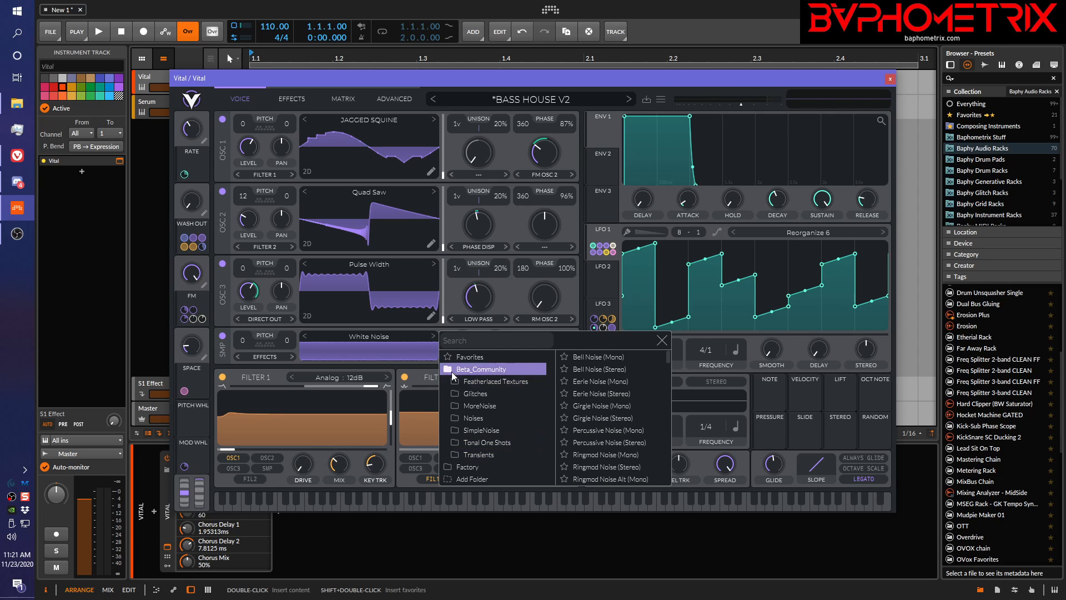
click(451, 372)
click(451, 383)
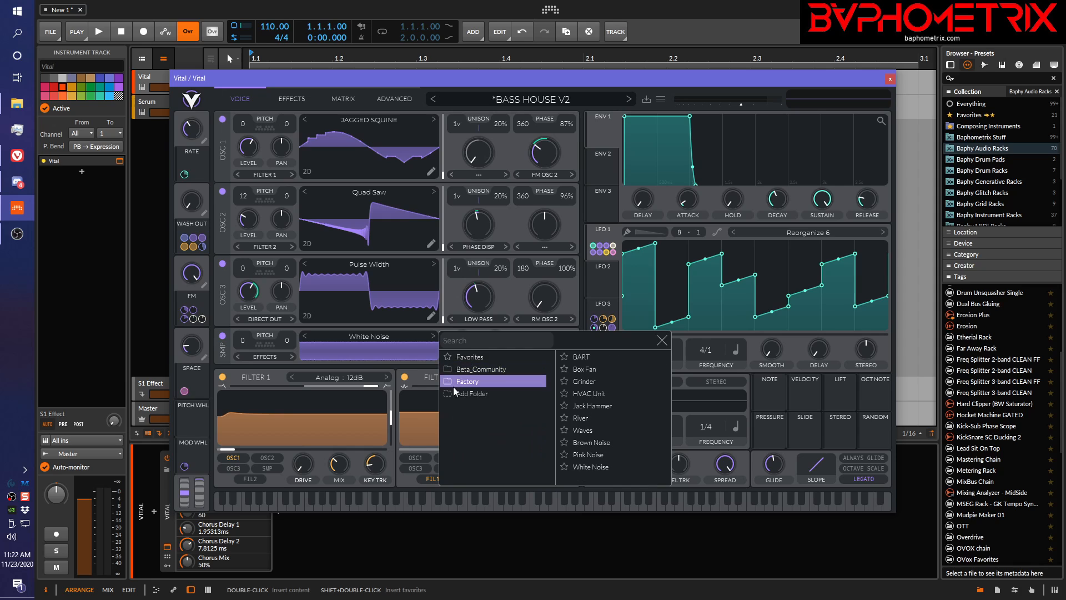
click(457, 394)
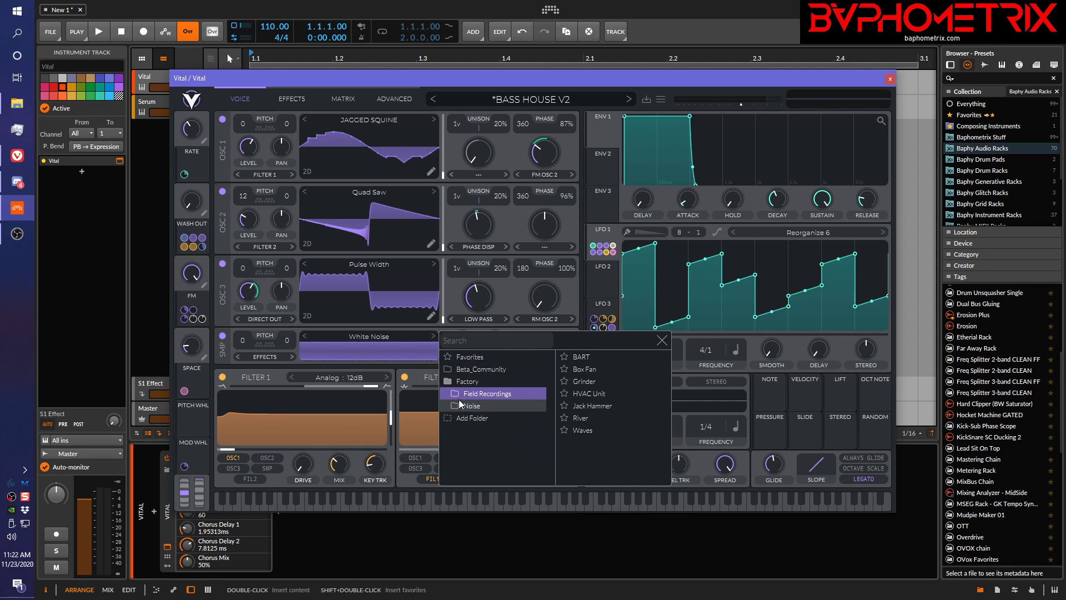
click(459, 406)
click(451, 384)
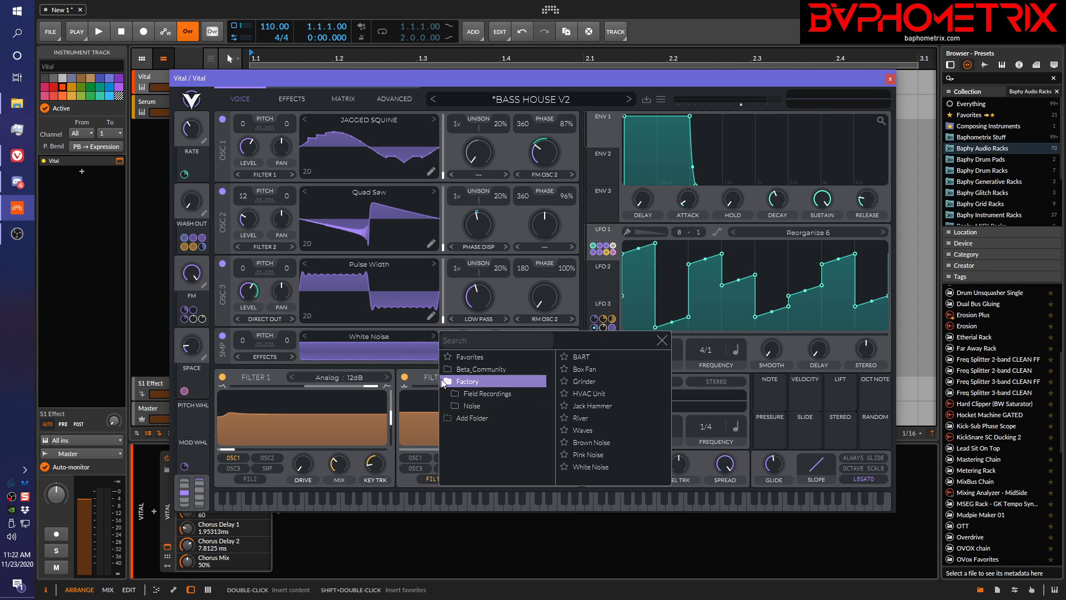
click(451, 381)
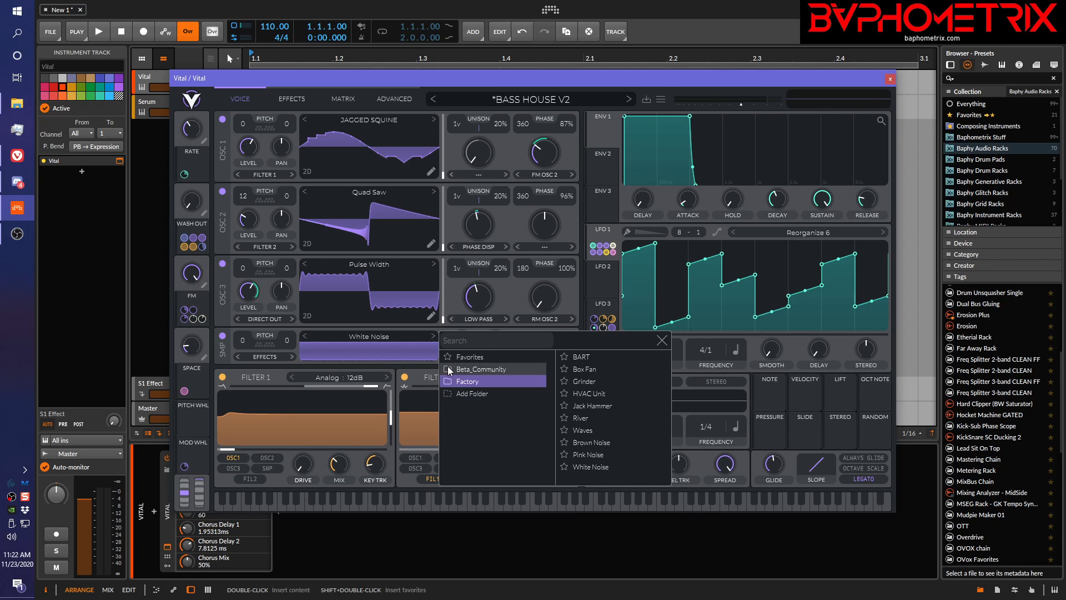
Reexpand Beta_Community, look through Glitches, Noises, SimpleNoise, Tonal One Shots and the full Transients list, and close the sample browser.
click(451, 369)
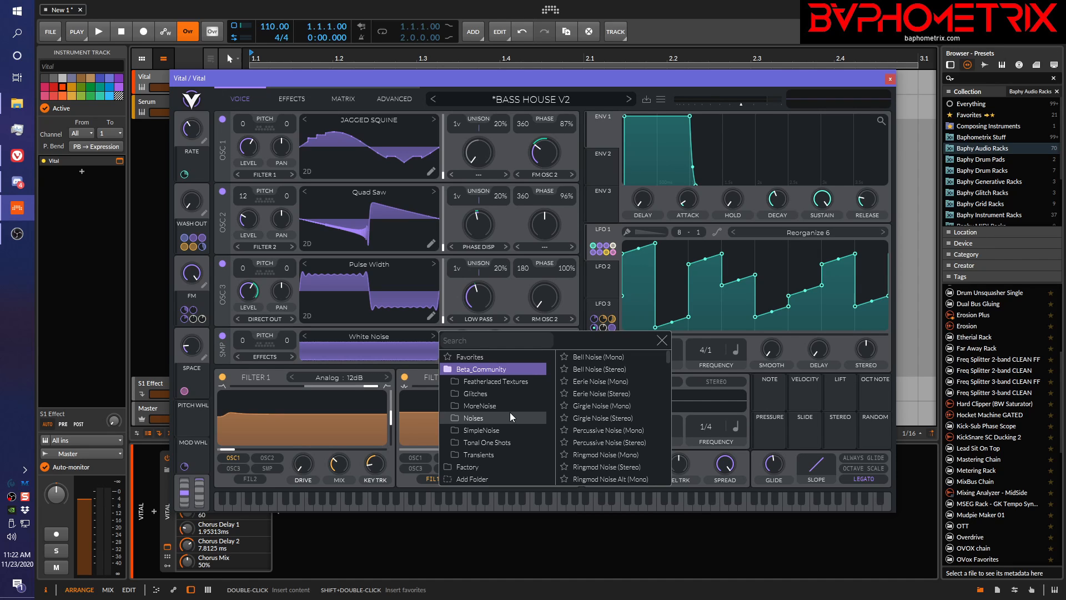
click(455, 393)
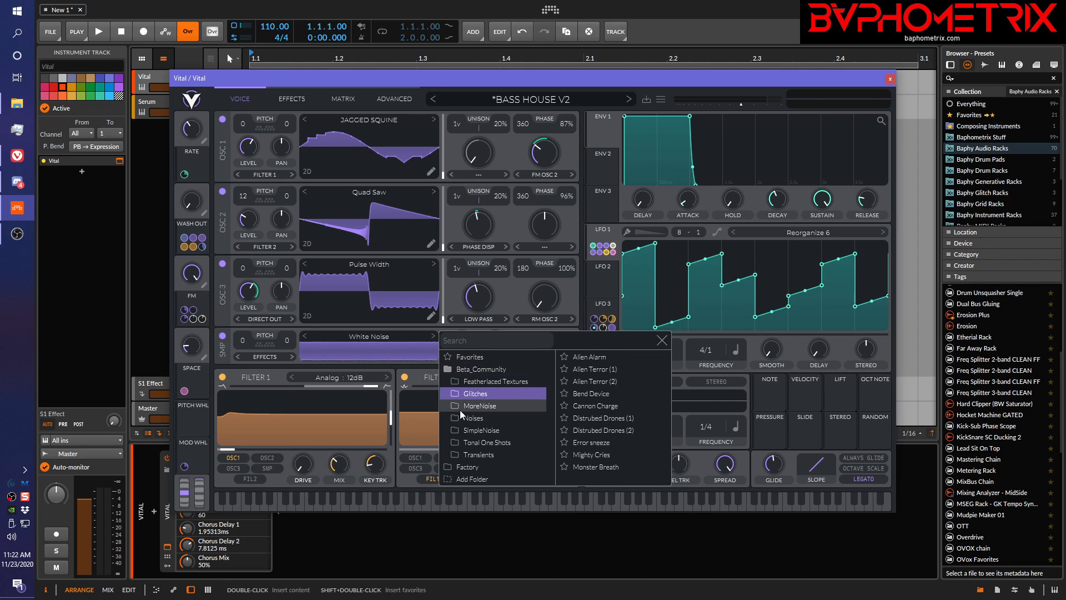
click(460, 418)
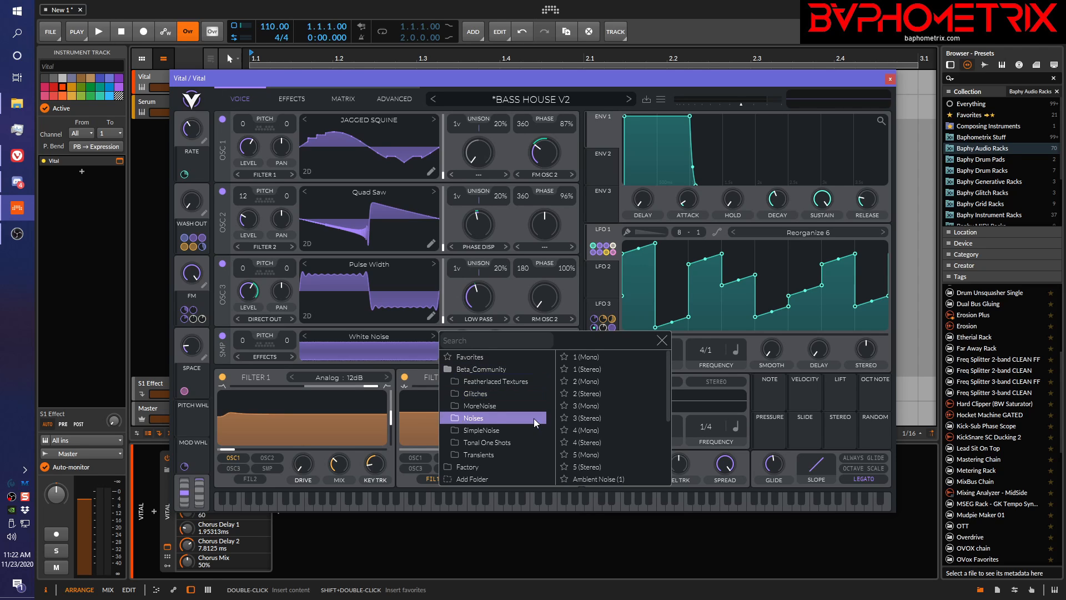
scroll(592, 419, down, 3)
scroll(592, 419, up, 3)
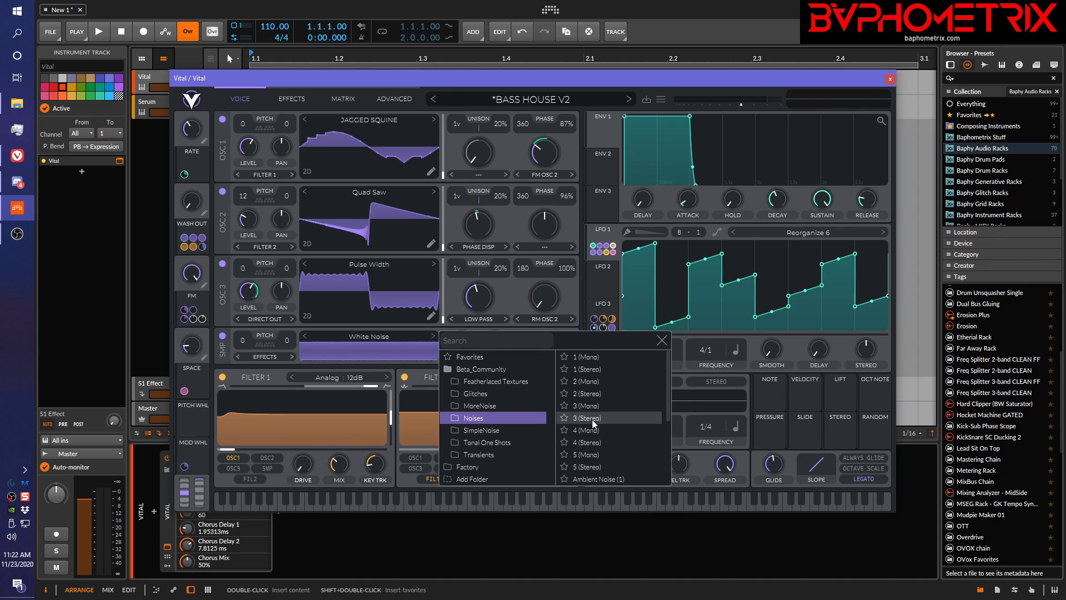
click(457, 431)
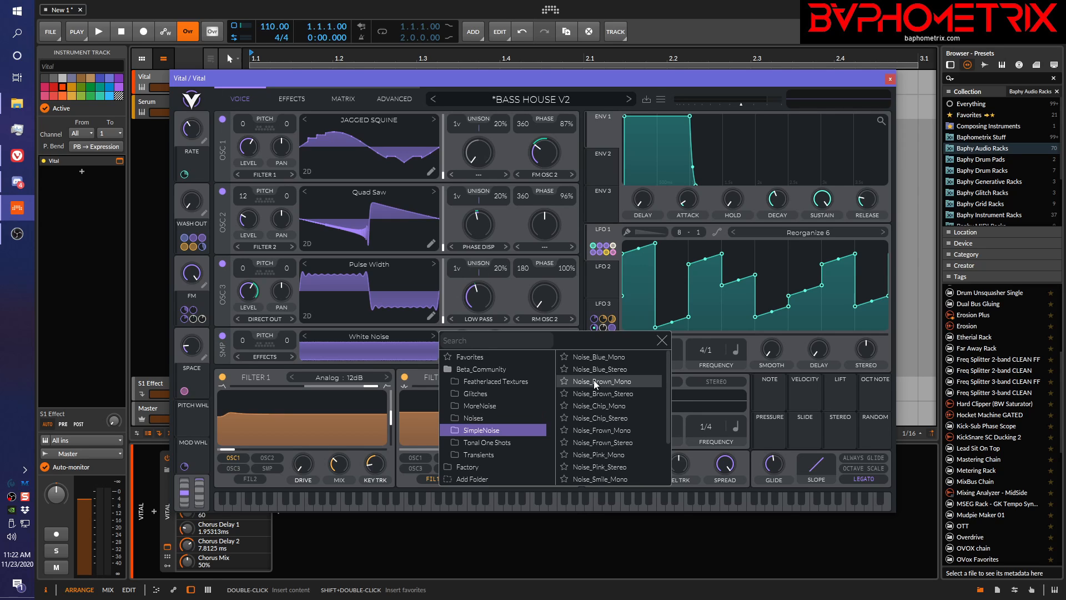
click(459, 443)
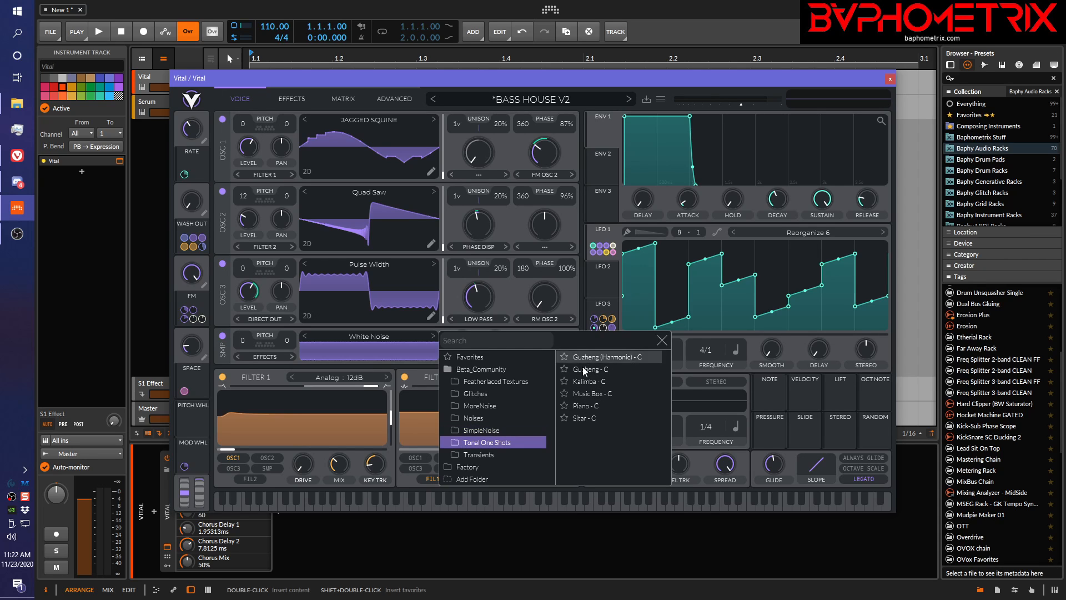
click(469, 456)
scroll(599, 399, down, 10)
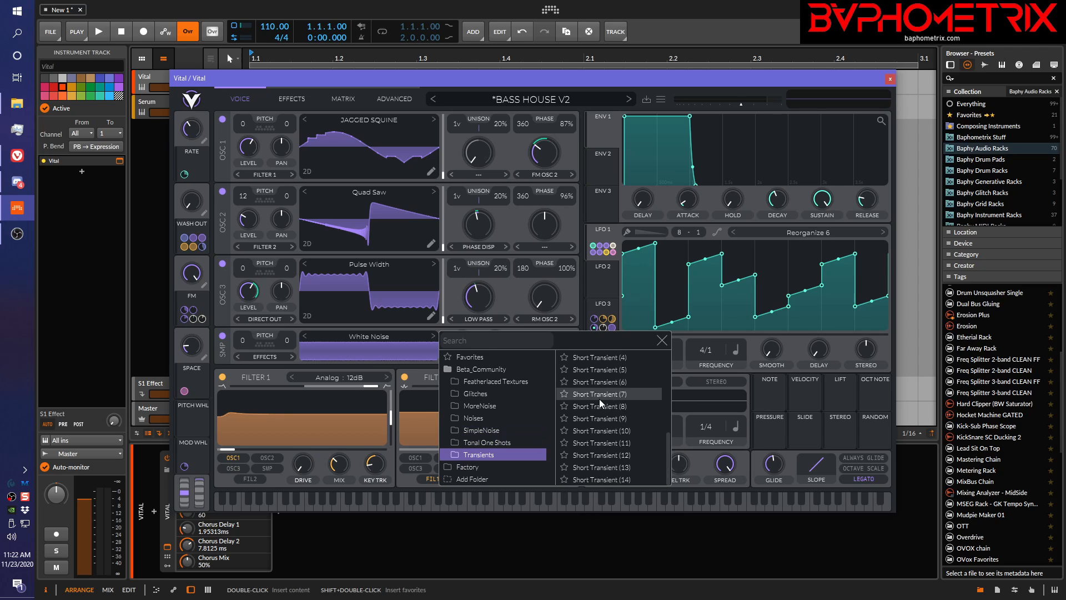
scroll(599, 399, up, 10)
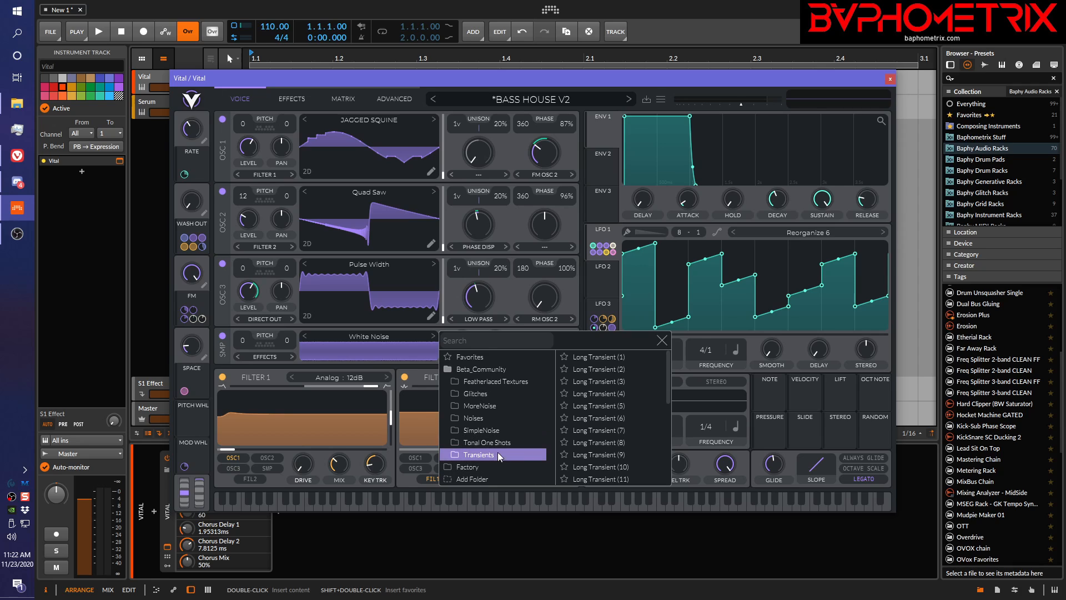
click(448, 370)
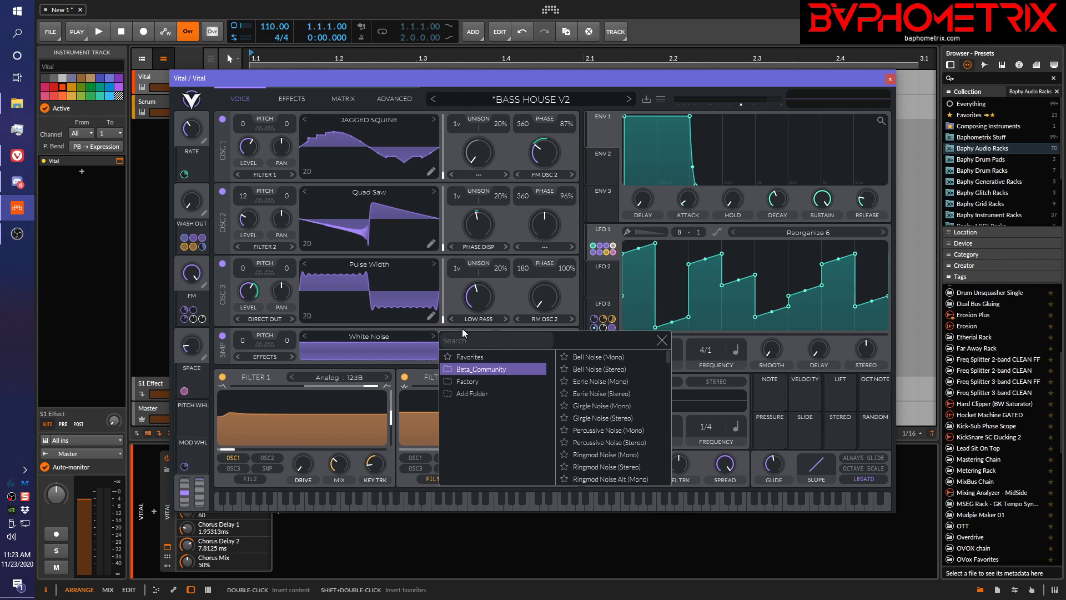
click(656, 340)
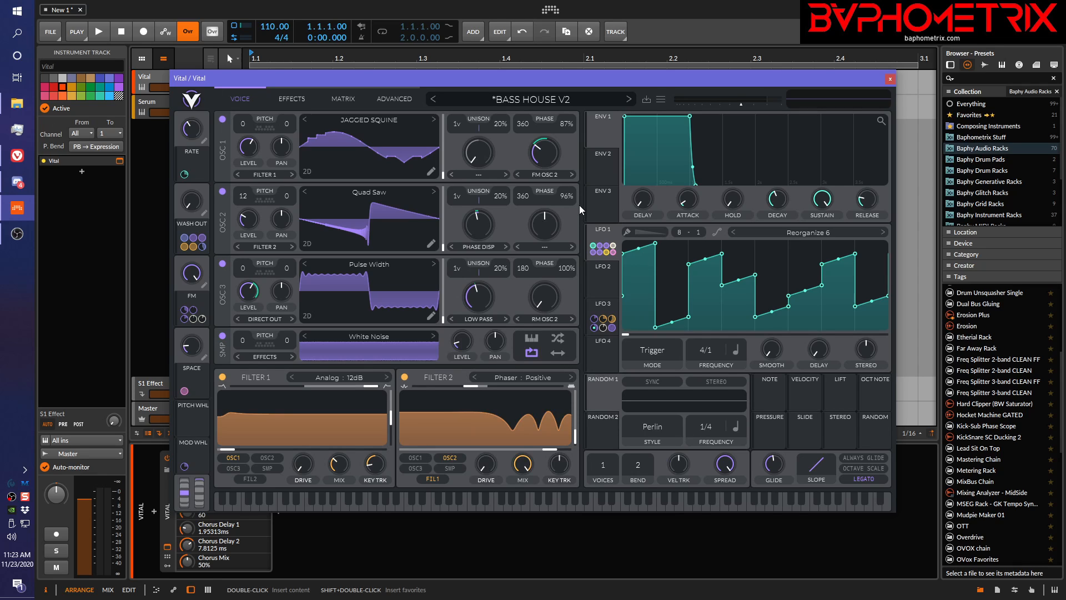
Switch to File Explorer and go up from the Beta_Community Presets folder to the main Vital folder.
click(17, 104)
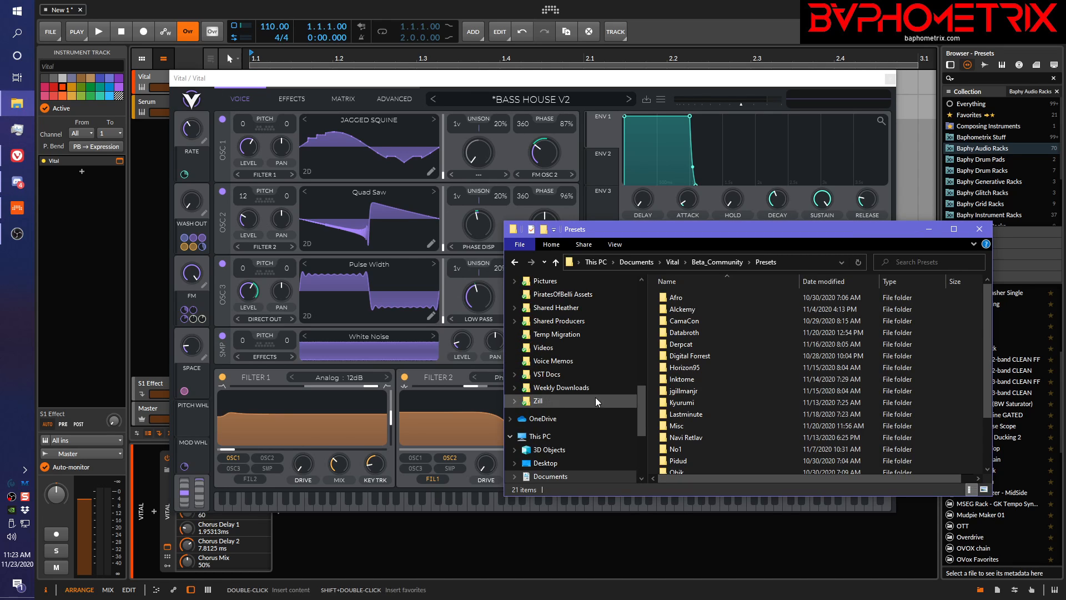
click(680, 261)
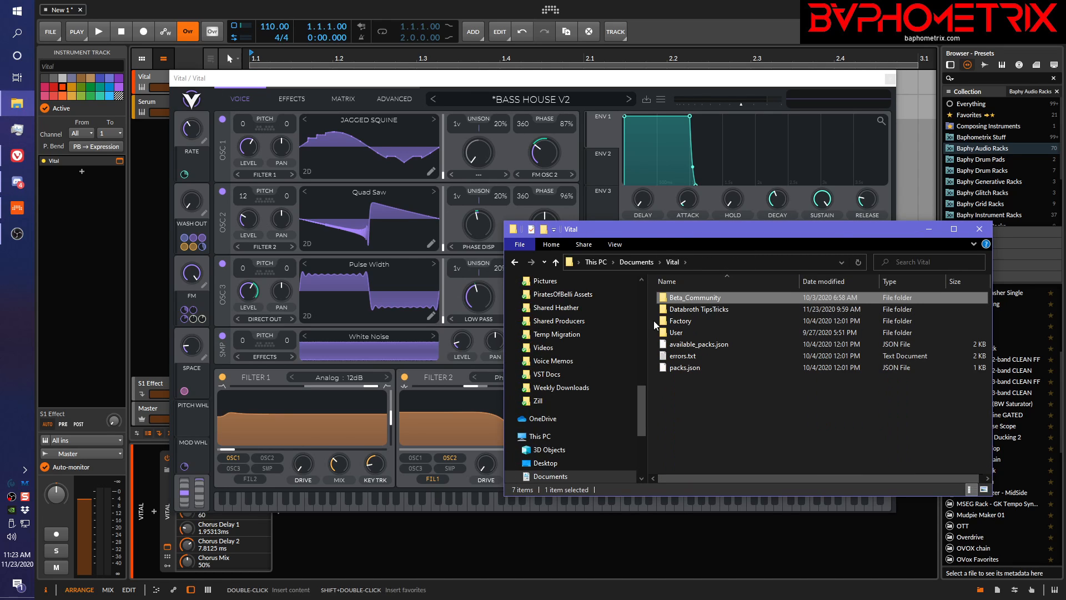